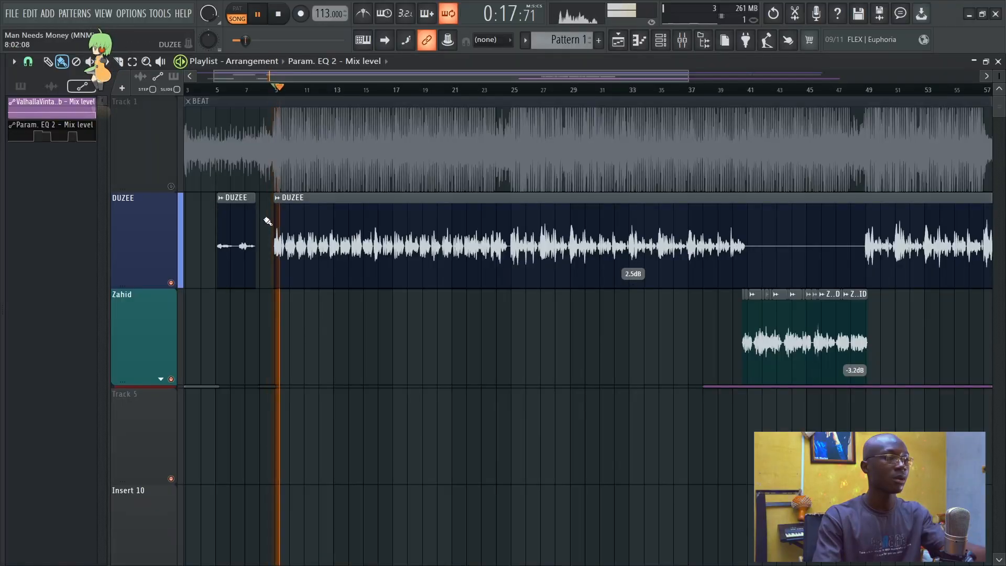
Step: Save the project and load Fruity Limiter into the first effect slot of mixer insert 2
{"action": "scroll", "coordinate": [268, 221], "scroll_direction": "up", "scroll_amount": 3}
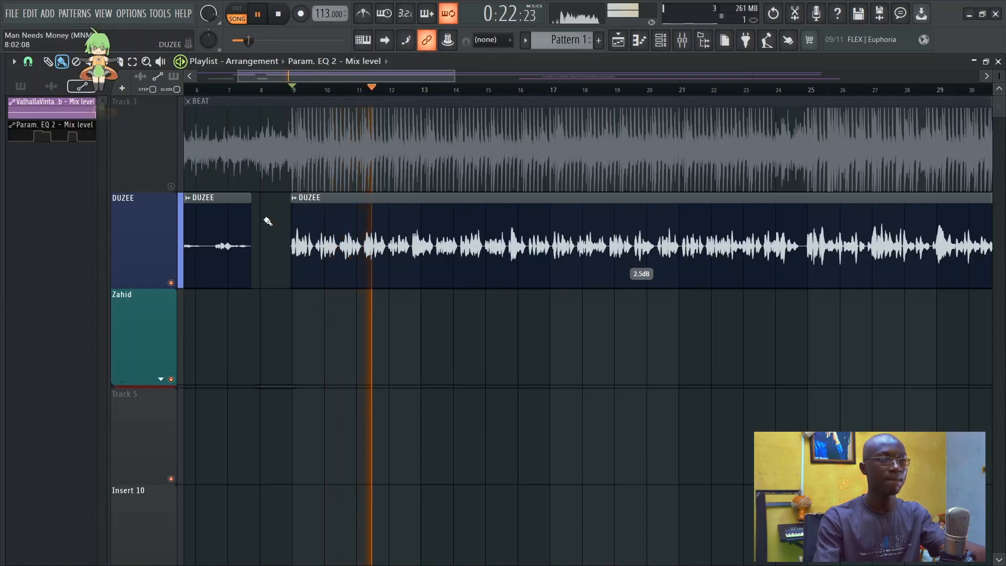
{"action": "key", "text": "ctrl+s"}
{"action": "key", "text": "space"}
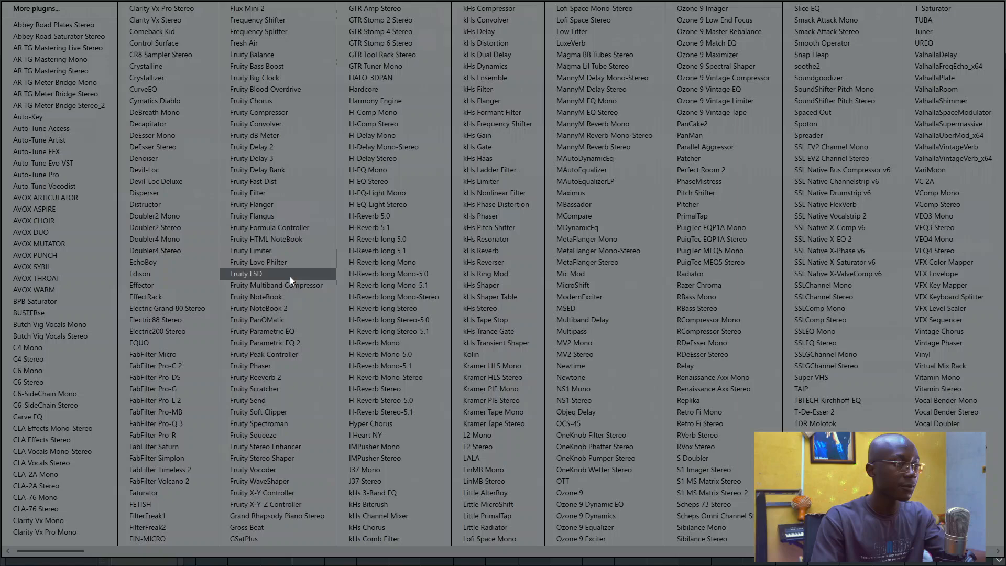
{"action": "left_click", "coordinate": [260, 251]}
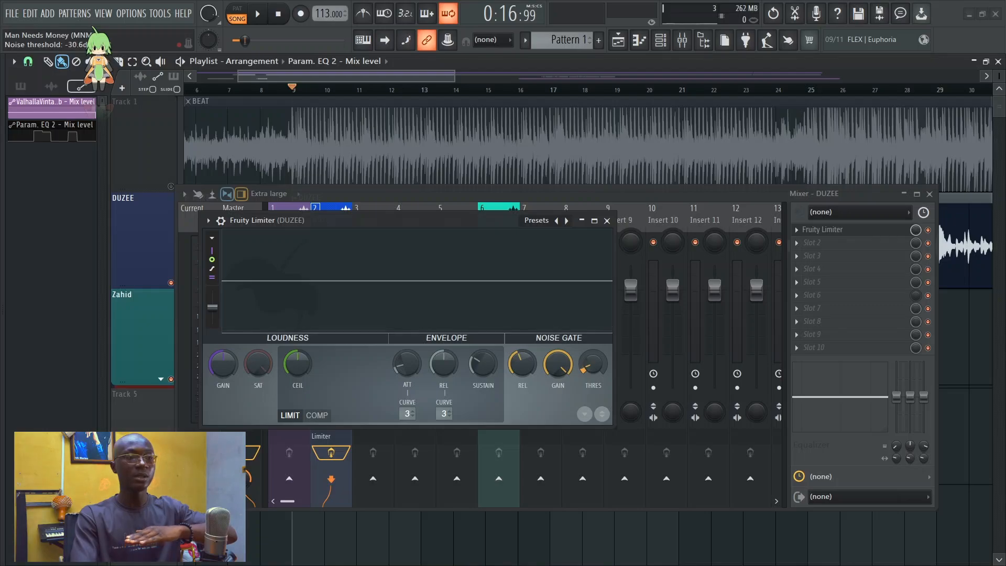
Step: Lower the limiter's noise gate threshold and turn the gate gain fully down during playback, and unmute the BEAT track
{"action": "key", "text": "space"}
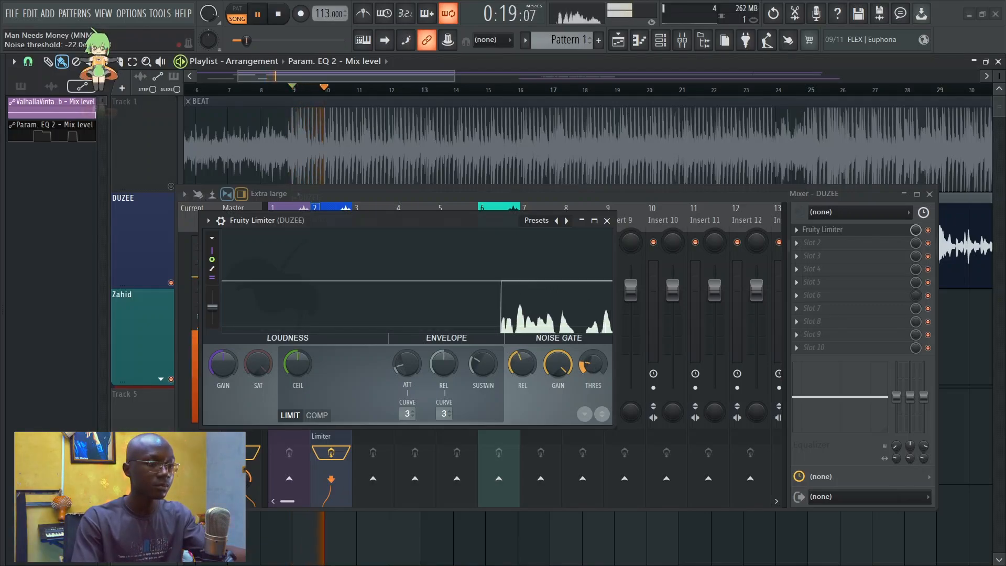
{"action": "left_click", "coordinate": [594, 221]}
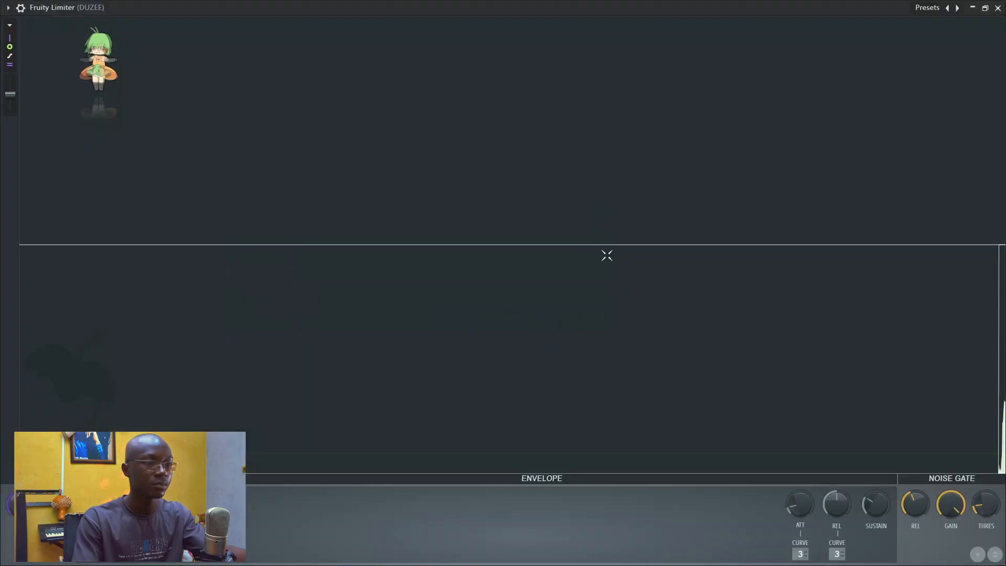
{"action": "left_click_drag", "start_coordinate": [984, 506], "coordinate": [984, 523]}
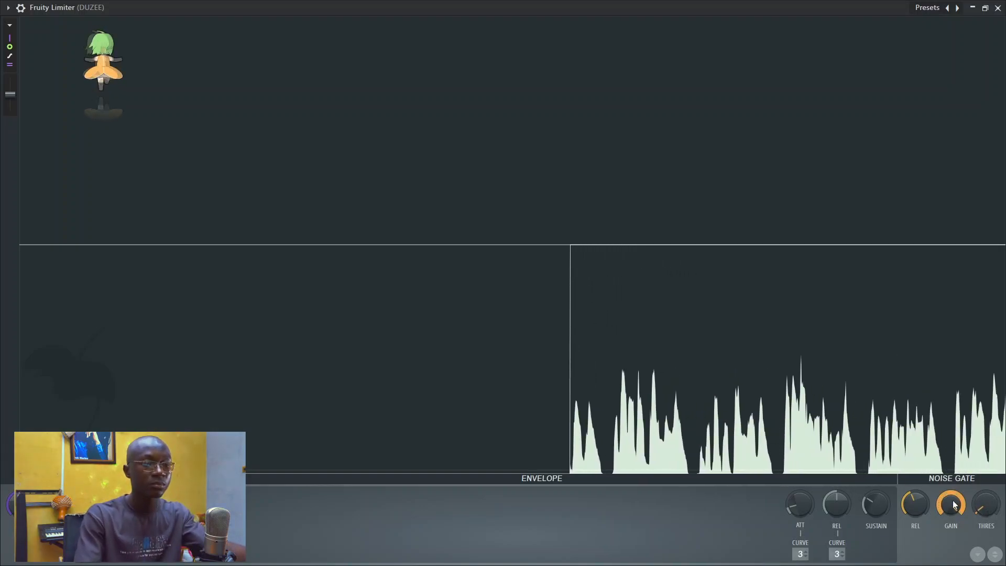
{"action": "left_click_drag", "start_coordinate": [953, 501], "coordinate": [952, 531]}
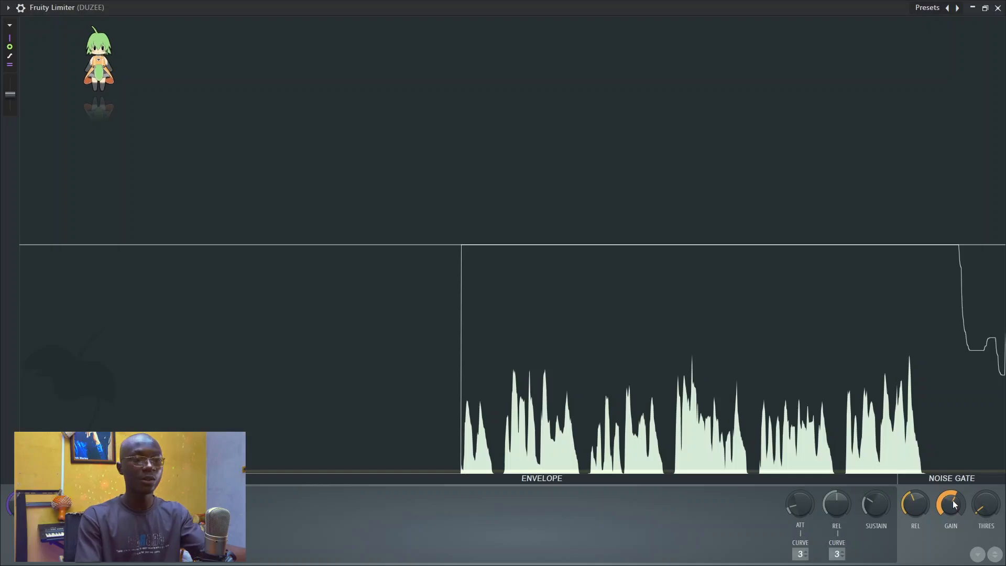
{"action": "left_click_drag", "start_coordinate": [953, 500], "coordinate": [953, 540]}
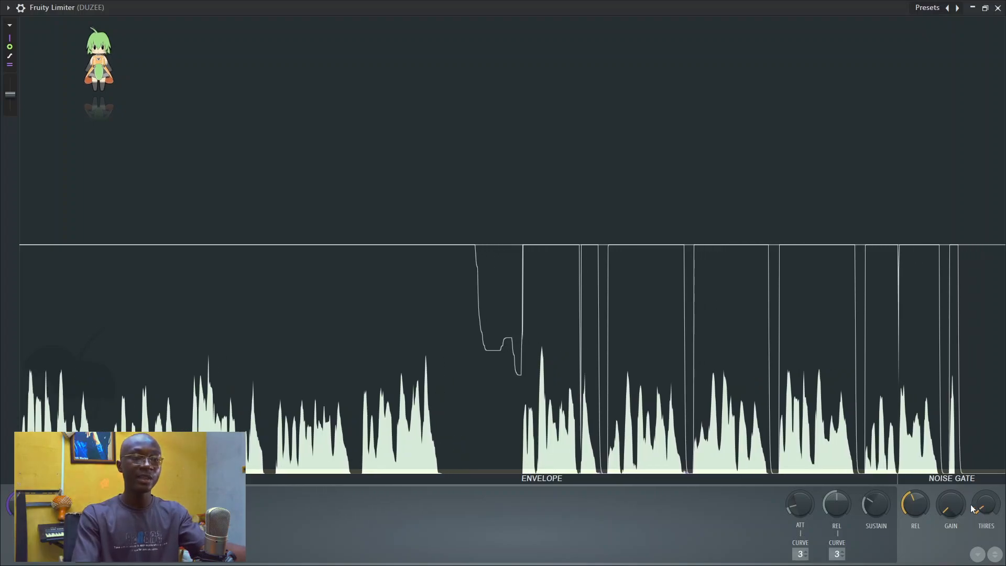
{"action": "left_click", "coordinate": [985, 8]}
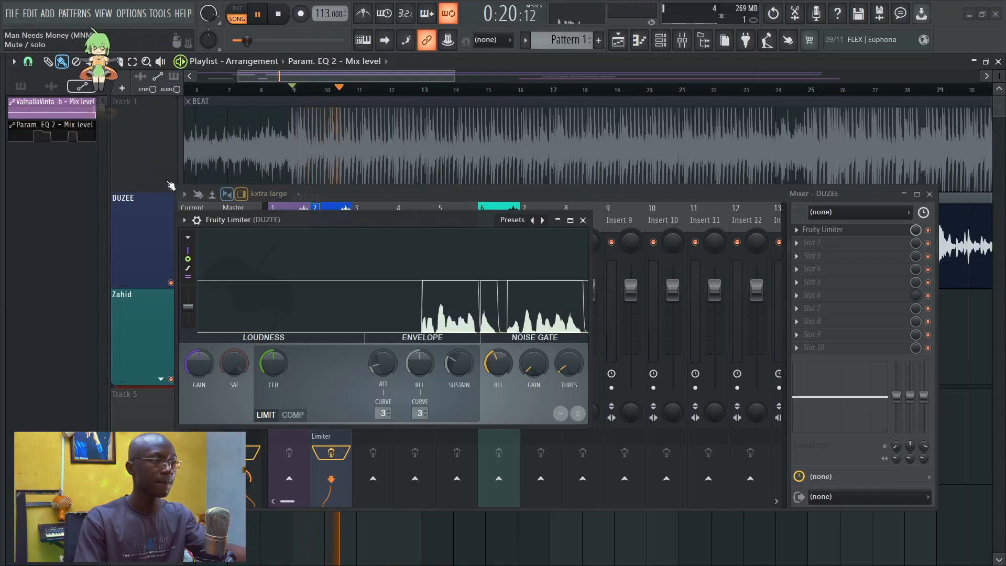
{"action": "left_click", "coordinate": [170, 186]}
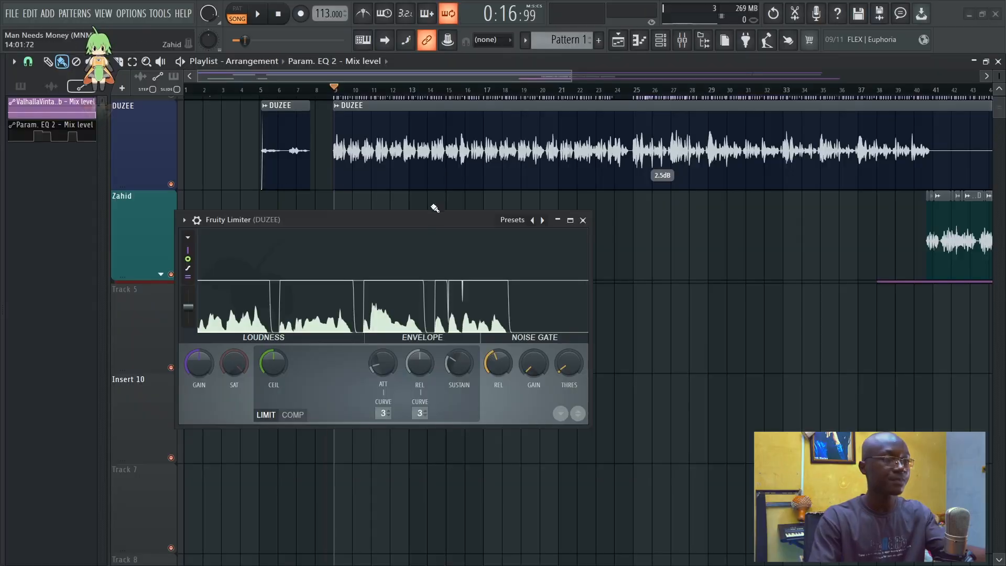
Step: Lower the limiter's ceiling to catch only the highest vocal peaks, and close the limiter
{"action": "left_click", "coordinate": [570, 220]}
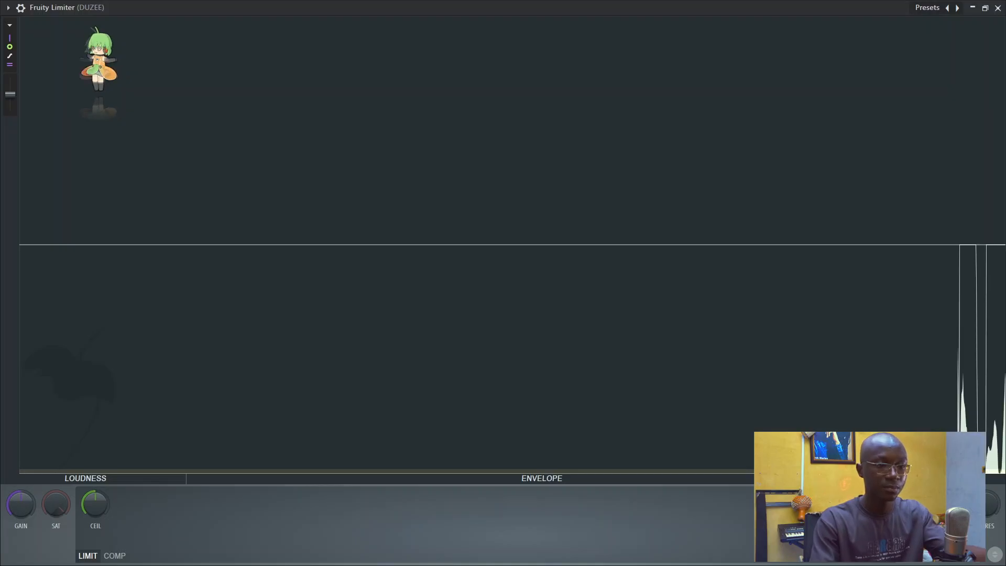
{"action": "left_click_drag", "start_coordinate": [96, 504], "coordinate": [96, 539]}
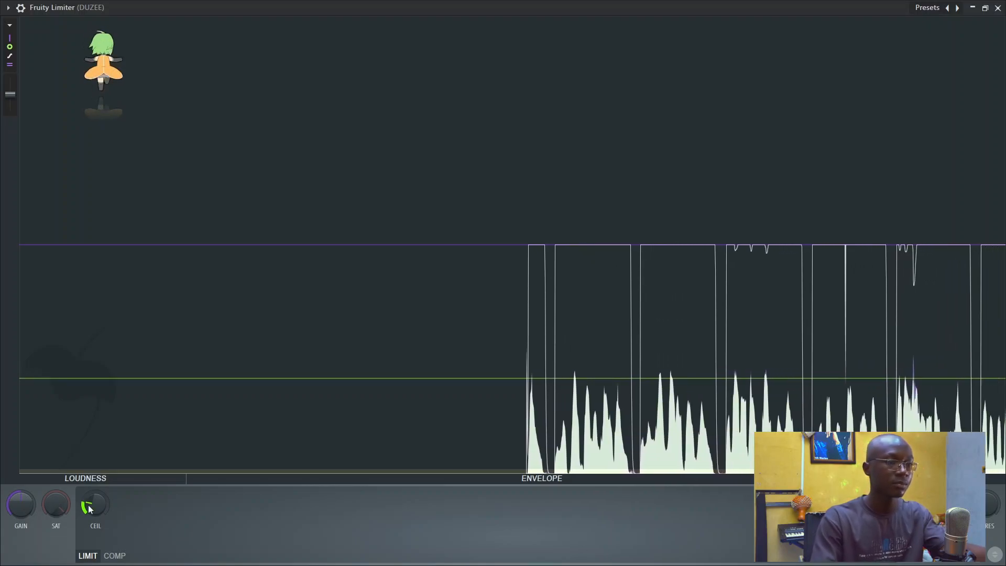
{"action": "left_click_drag", "start_coordinate": [95, 504], "coordinate": [95, 505]}
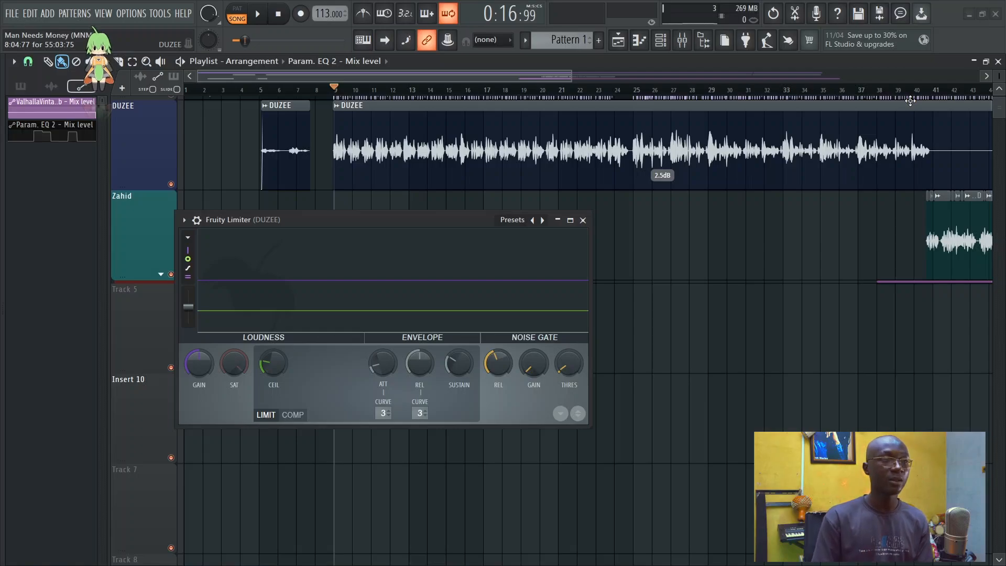
{"action": "left_click", "coordinate": [583, 220]}
Step: Load Fruity Parametric EQ 2 into slot 2 of the vocal's mixer insert and reposition its window
{"action": "scroll", "coordinate": [584, 221], "scroll_direction": "up", "scroll_amount": 2}
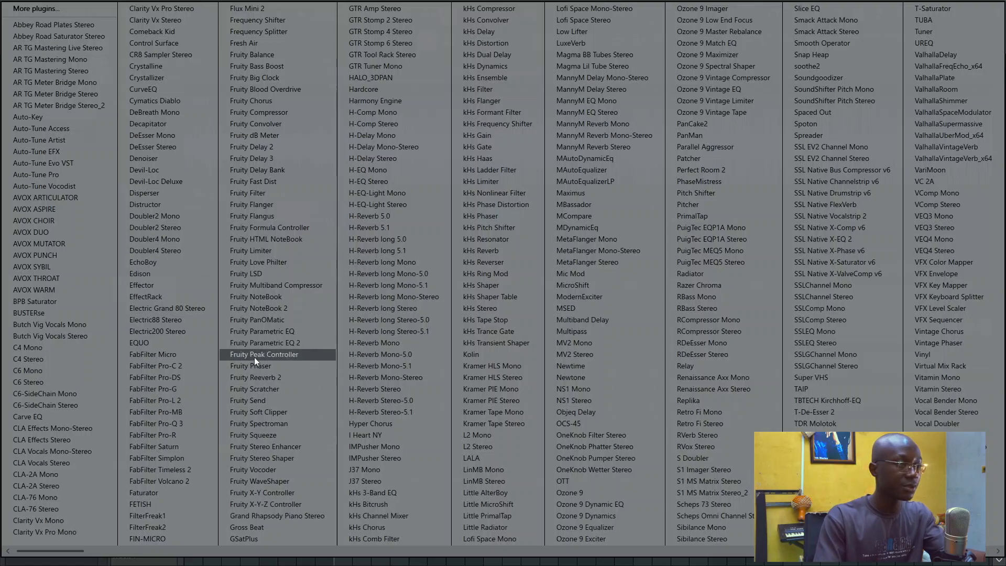
{"action": "left_click", "coordinate": [272, 342]}
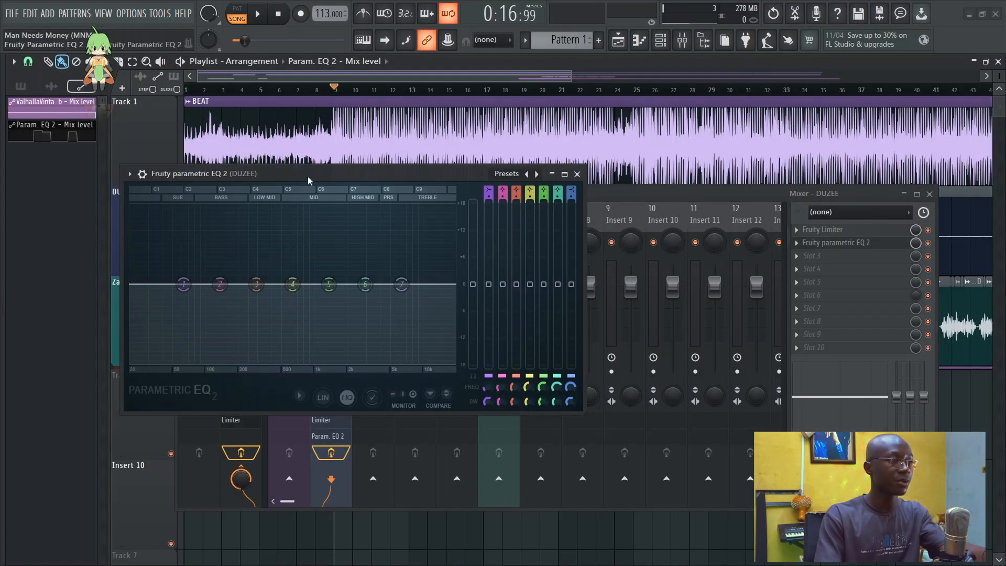
{"action": "left_click_drag", "start_coordinate": [308, 180], "coordinate": [370, 187]}
Step: Find the vocal's harsh frequency with a boosted EQ band 4, narrow it to 9% at 653 Hz and cut it to -2.9 dB
{"action": "key", "text": "space"}
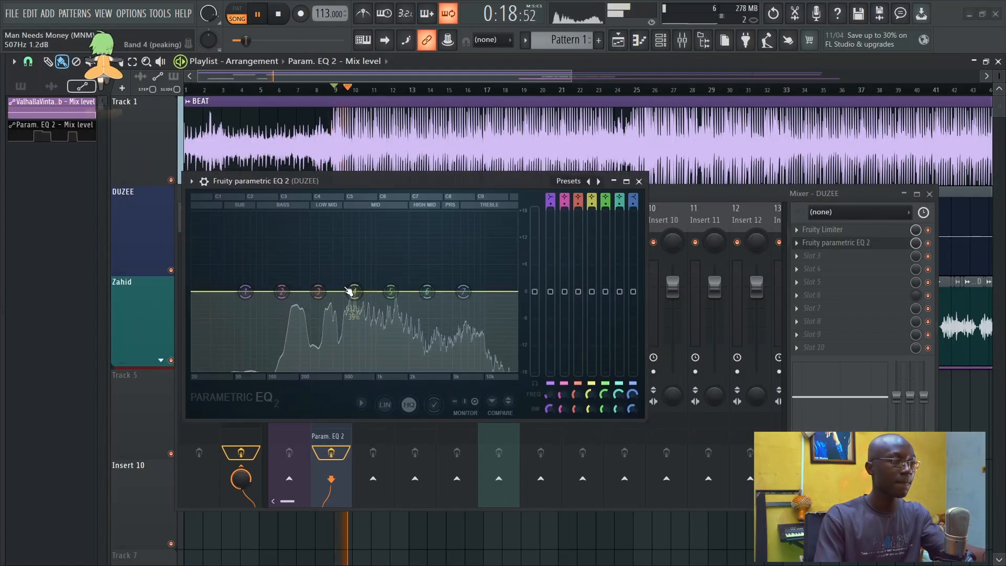
{"action": "left_click_drag", "start_coordinate": [353, 290], "coordinate": [356, 270]}
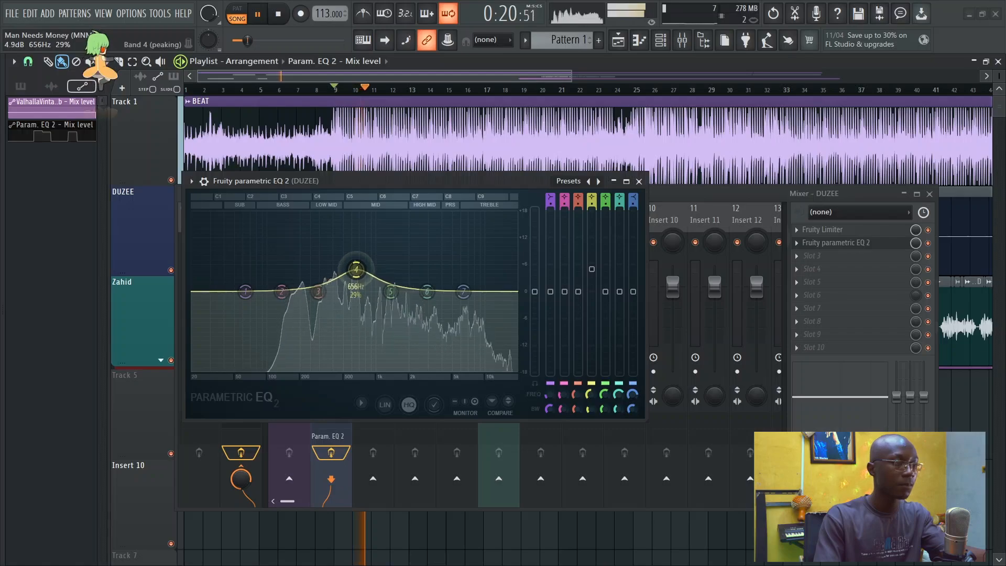
{"action": "scroll", "coordinate": [356, 270], "scroll_direction": "down", "scroll_amount": 5}
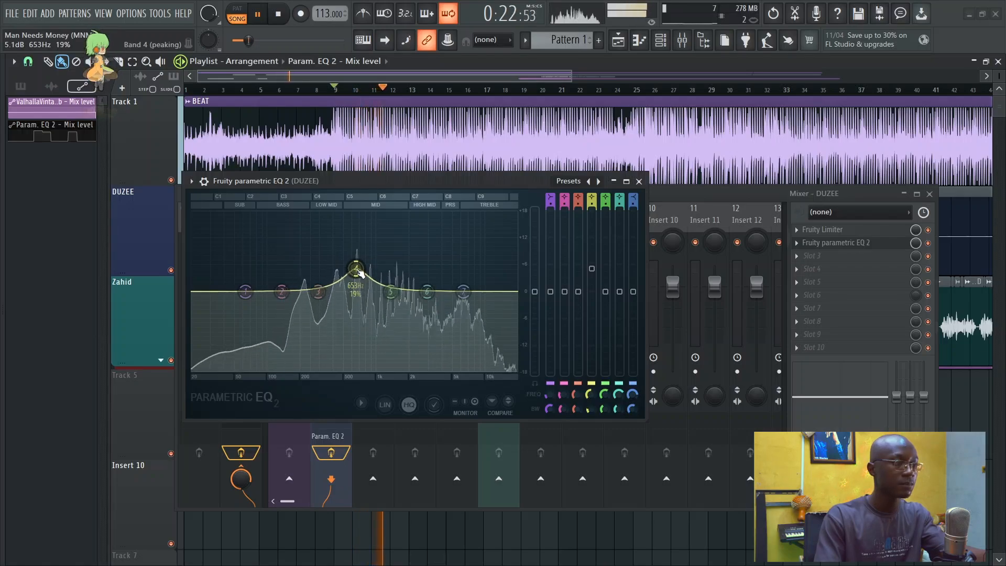
{"action": "scroll", "coordinate": [358, 272], "scroll_direction": "down", "scroll_amount": 3}
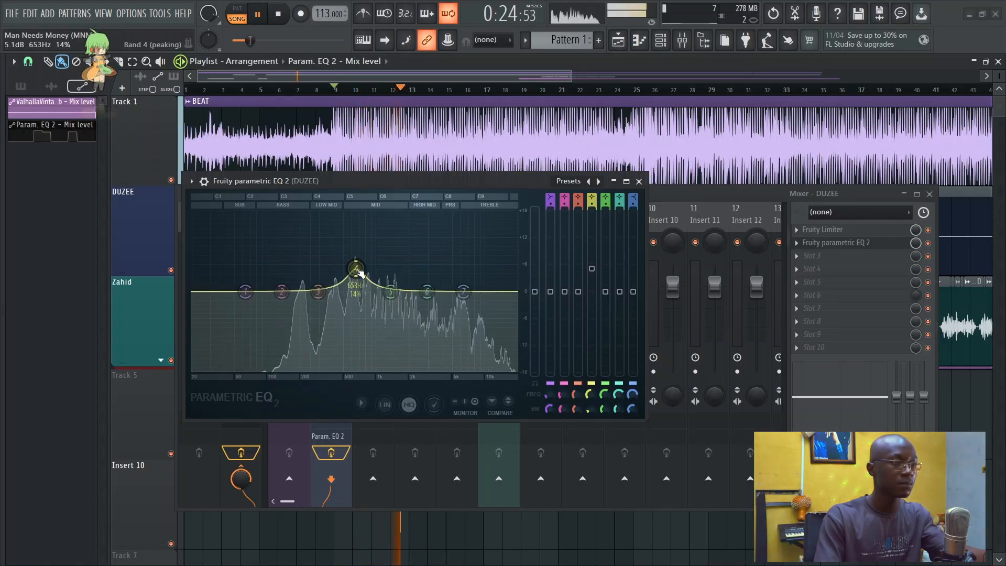
{"action": "scroll", "coordinate": [359, 273], "scroll_direction": "down", "scroll_amount": 3}
{"action": "key", "text": "space"}
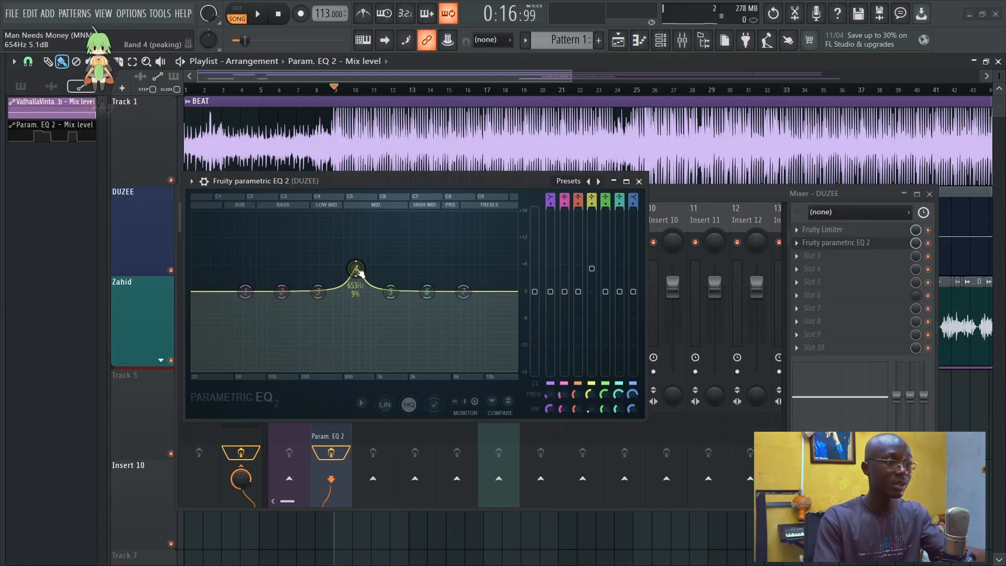
{"action": "left_click_drag", "start_coordinate": [591, 281], "coordinate": [591, 283]}
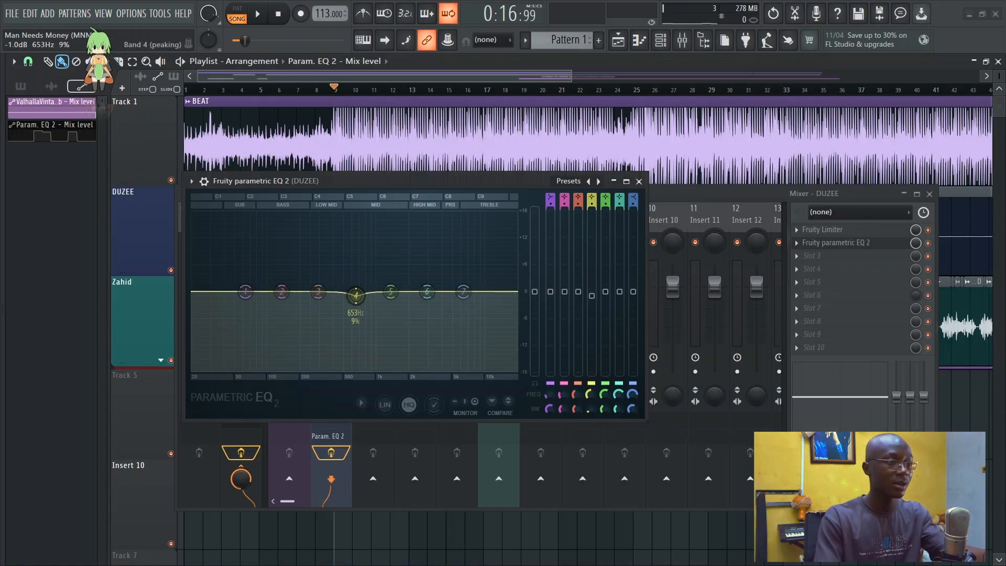
{"action": "left_click", "coordinate": [592, 305]}
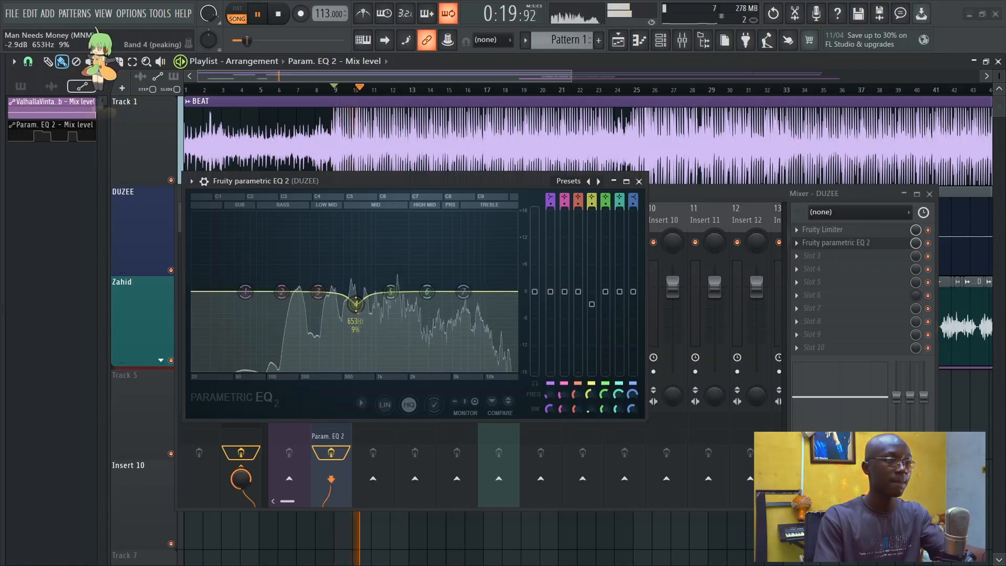
Step: Cut EQ band 3 to -2.3 dB at 438 Hz with a 19% bandwidth, and save the project
{"action": "key", "text": "space"}
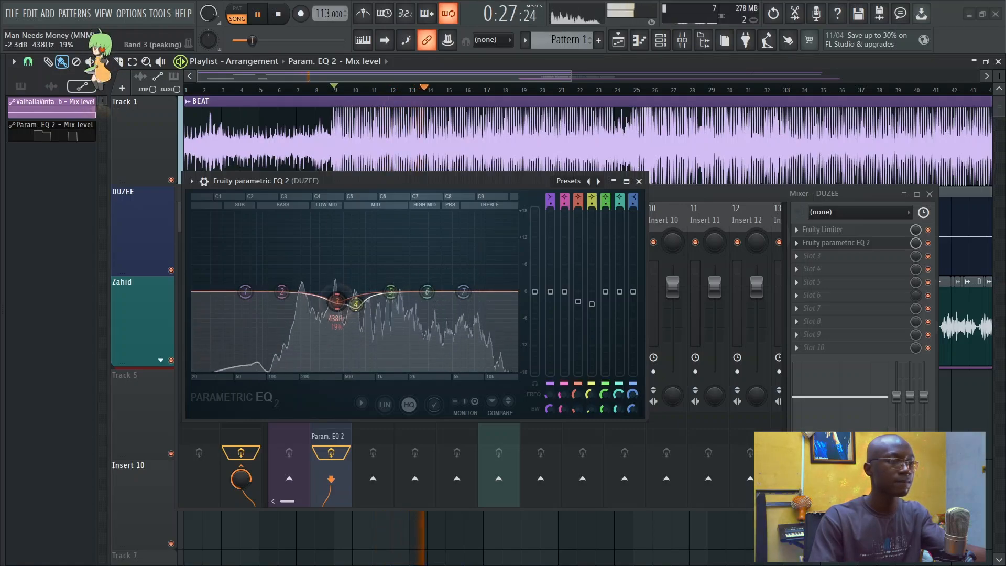
{"action": "key", "text": "space"}
{"action": "key", "text": "ctrl+s"}
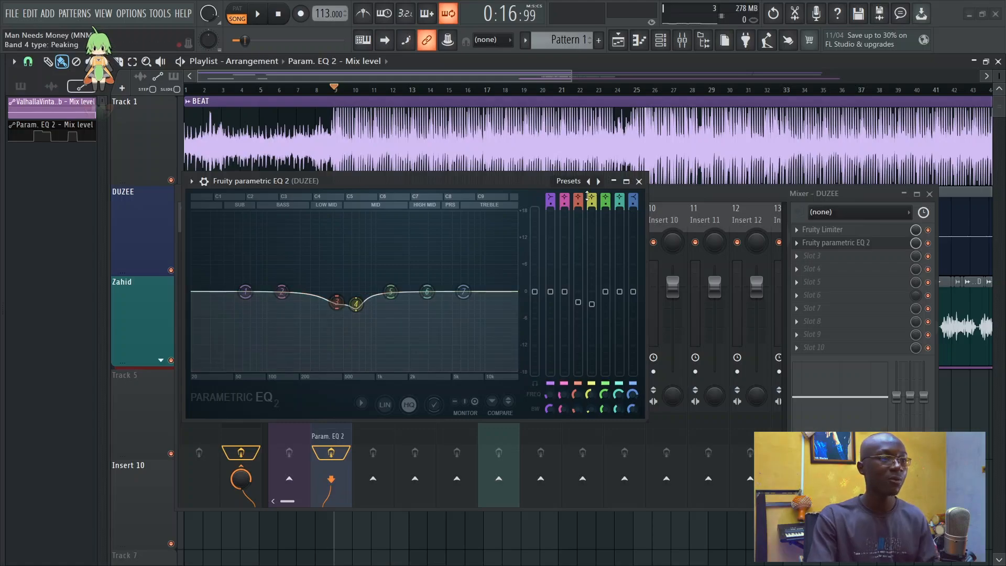
Step: Turn EQ band 1 into a high-pass filter that rolls off the vocal's low end
{"action": "scroll", "coordinate": [549, 198], "scroll_direction": "down", "scroll_amount": 2}
{"action": "scroll", "coordinate": [549, 205], "scroll_direction": "up", "scroll_amount": 2}
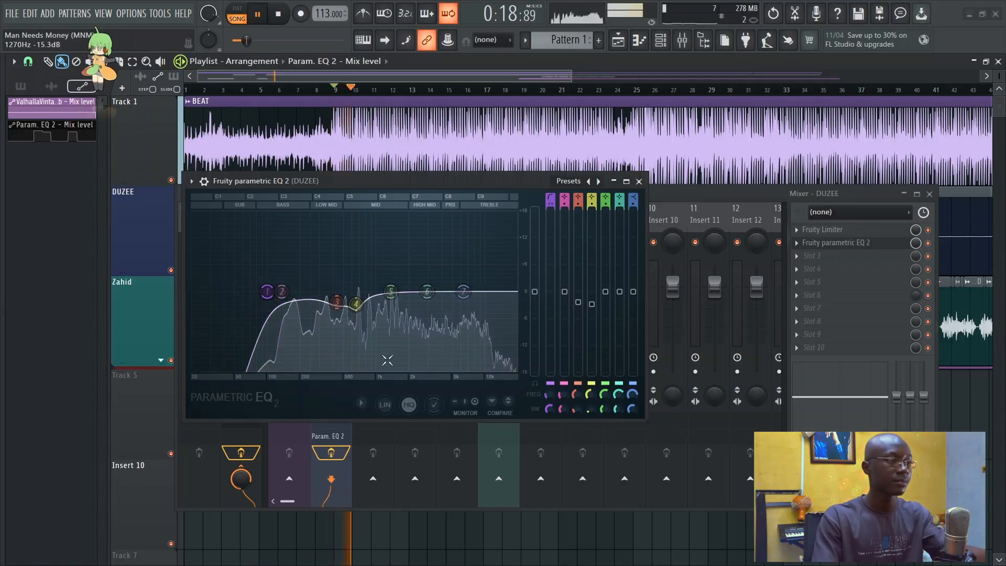
{"action": "left_click_drag", "start_coordinate": [332, 180], "coordinate": [352, 172]}
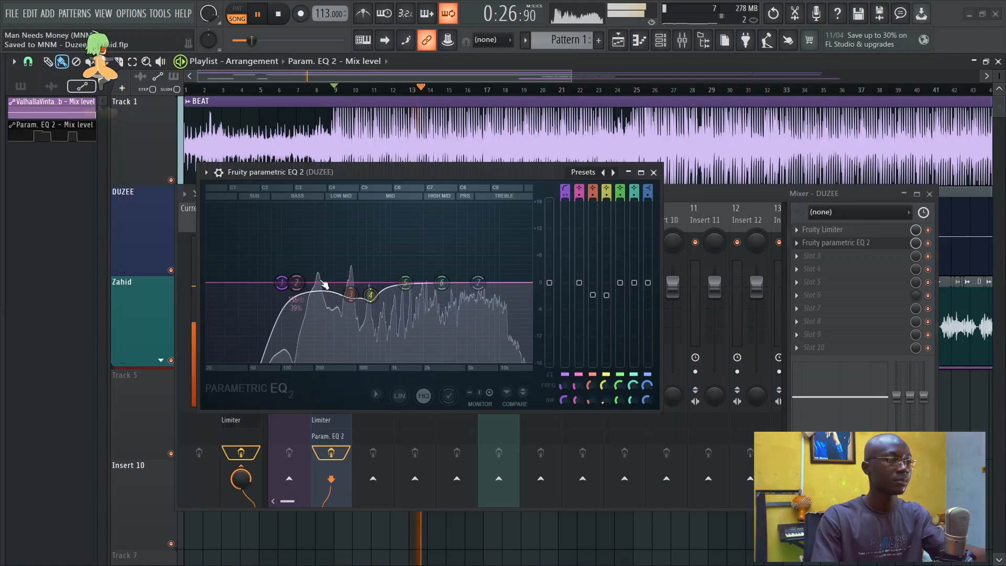
Step: Move EQ band 2 to about 200 Hz and cut it slightly while listening to the vocal
{"action": "key", "text": "space"}
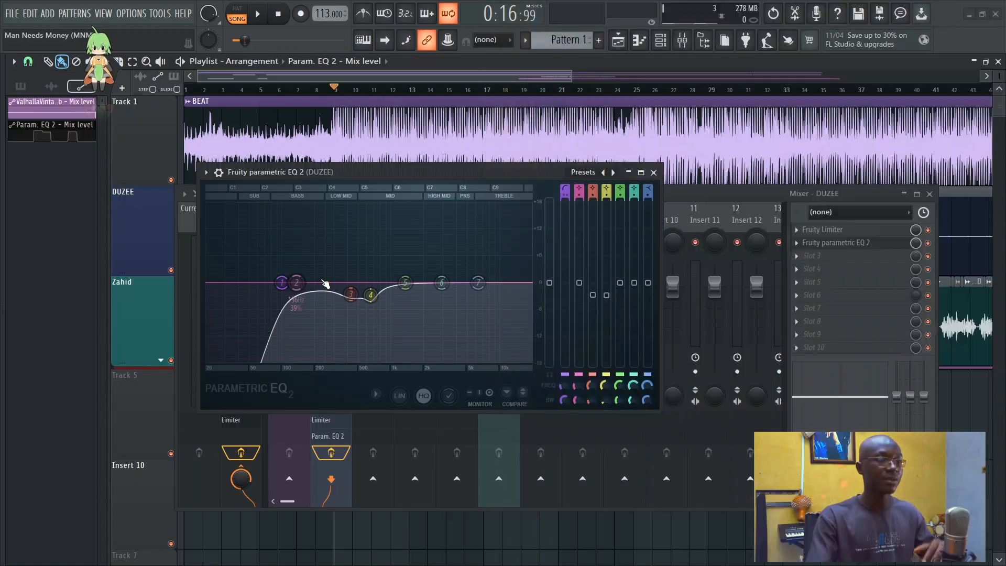
{"action": "key", "text": "space"}
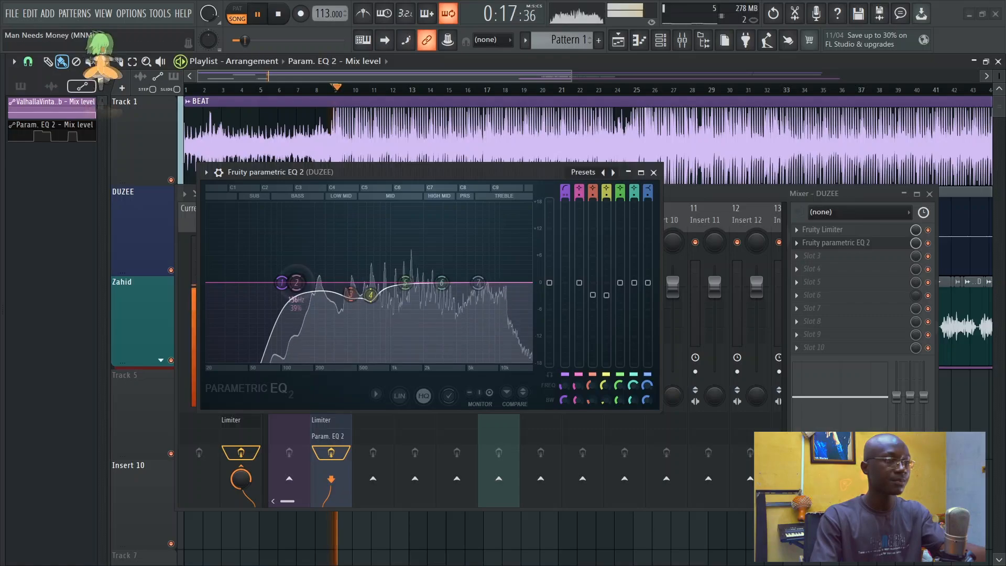
{"action": "left_click_drag", "start_coordinate": [299, 287], "coordinate": [322, 288]}
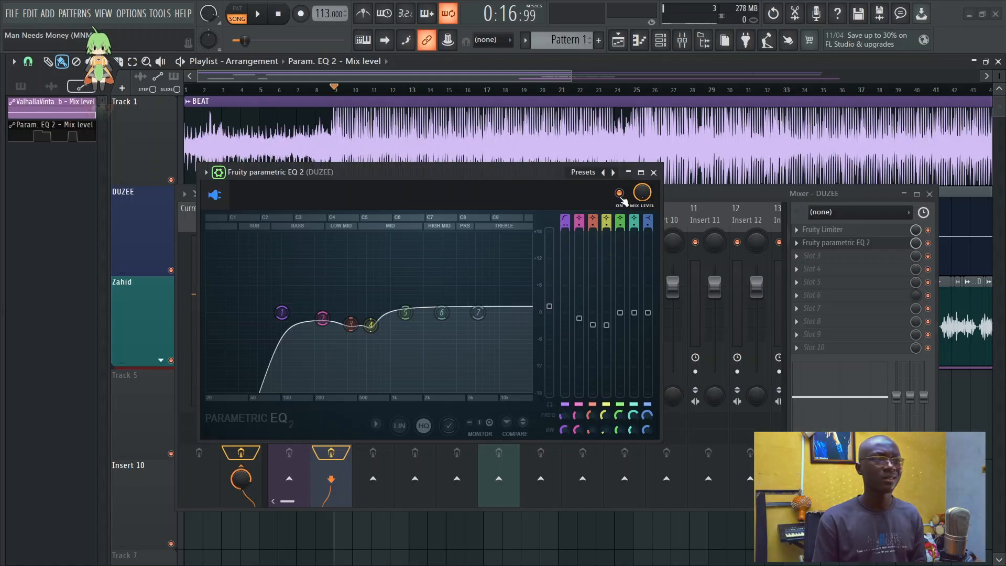
Step: Compare the vocal with the parametric EQ bypassed and enabled during playback
{"action": "left_click", "coordinate": [619, 193]}
{"action": "key", "text": "space"}
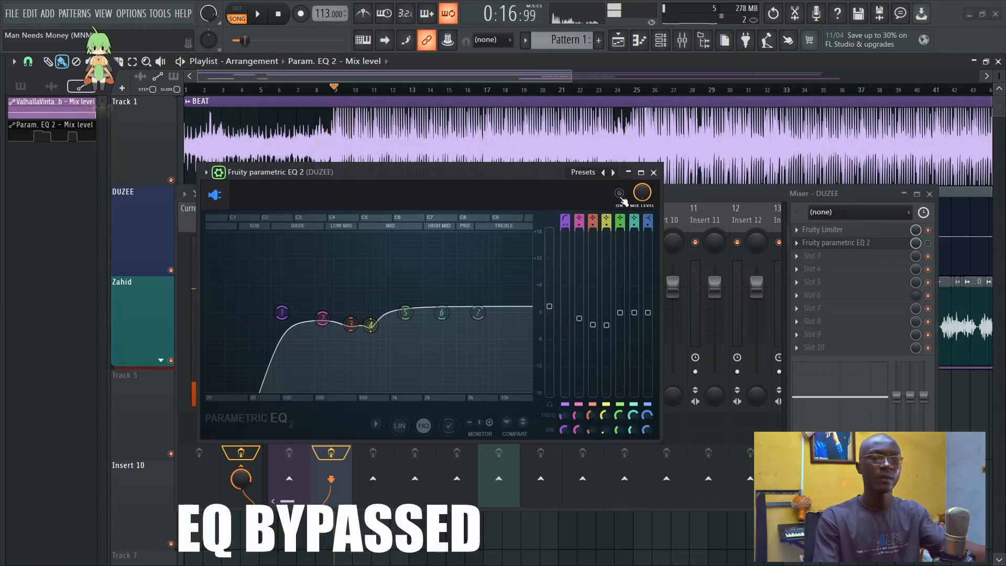
{"action": "left_click", "coordinate": [620, 193]}
{"action": "key", "text": "space"}
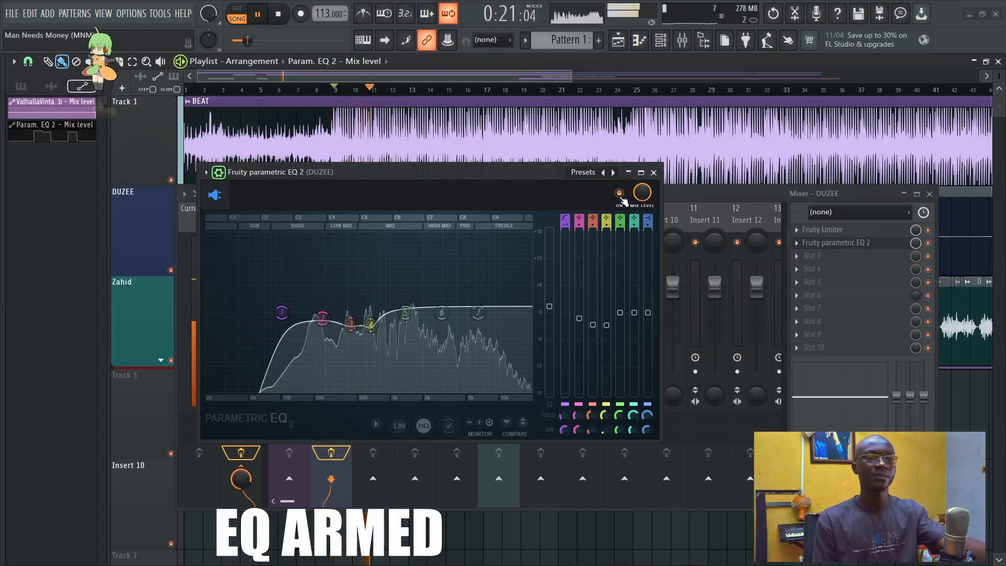
{"action": "key", "text": "space"}
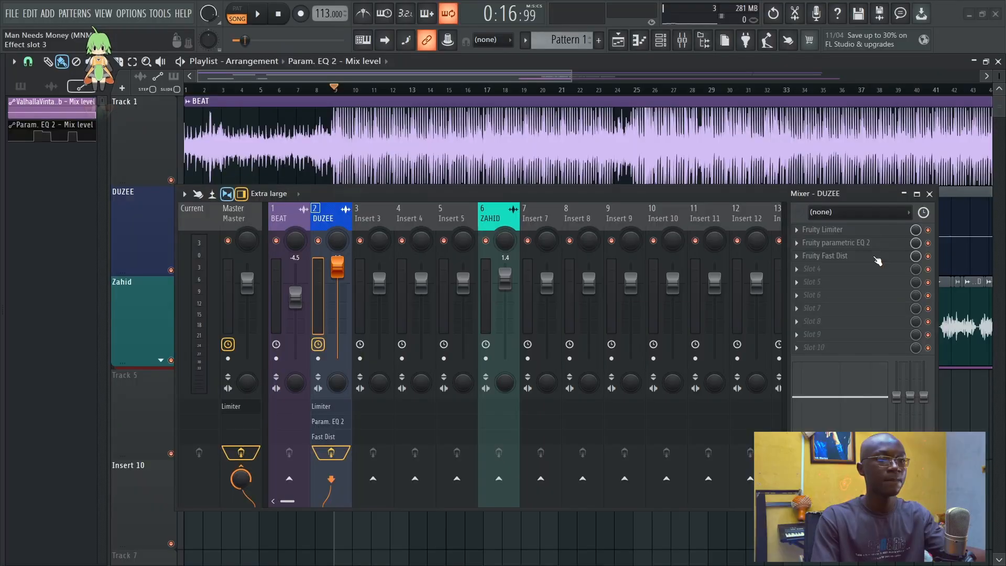
Step: Open Fruity Fast Dist in slot 3 of the vocal insert and set its threshold to 30% during playback
{"action": "left_click", "coordinate": [825, 255]}
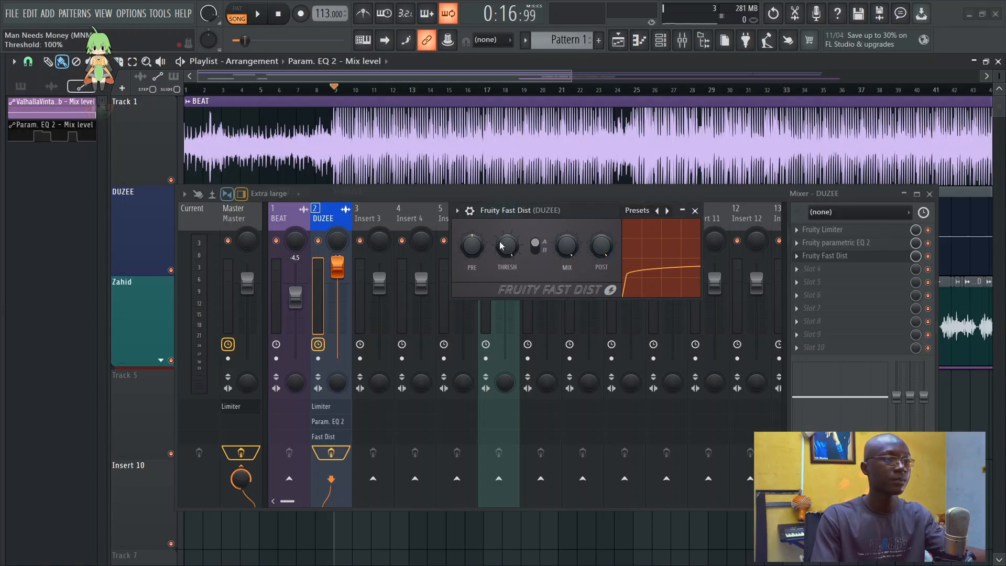
{"action": "left_click_drag", "start_coordinate": [507, 245], "coordinate": [507, 231]}
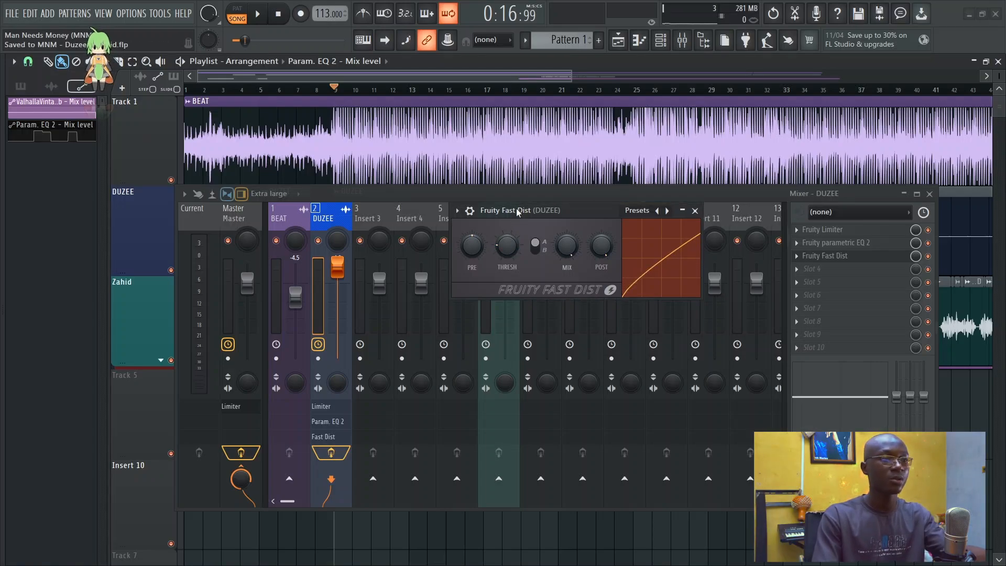
{"action": "key", "text": "space"}
{"action": "left_click_drag", "start_coordinate": [507, 246], "coordinate": [507, 256]}
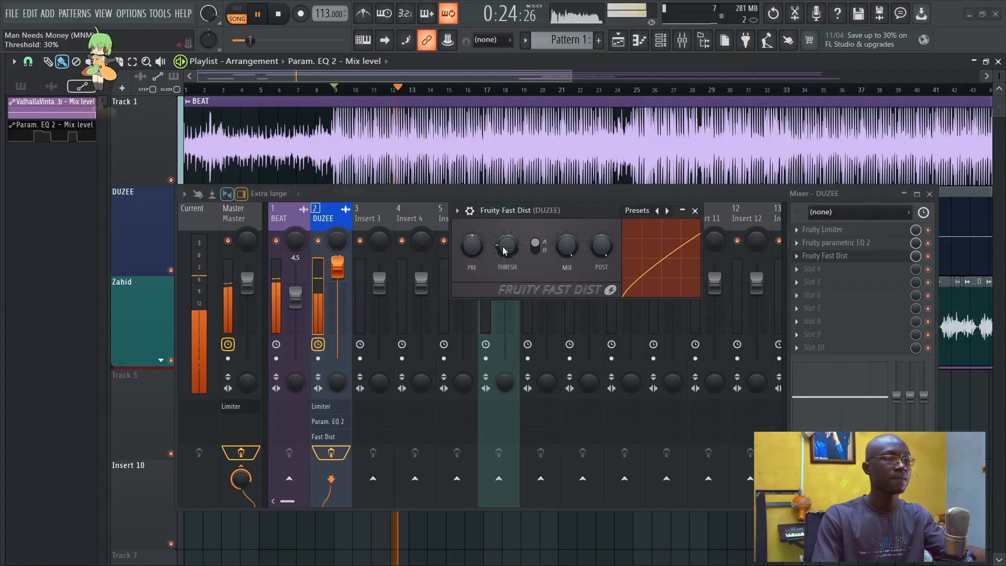
Step: Fine-tune the distortion threshold and shift EQ band 2 to about 240 Hz with a cut of about 2.3 dB during playback
{"action": "left_click_drag", "start_coordinate": [505, 245], "coordinate": [505, 250]}
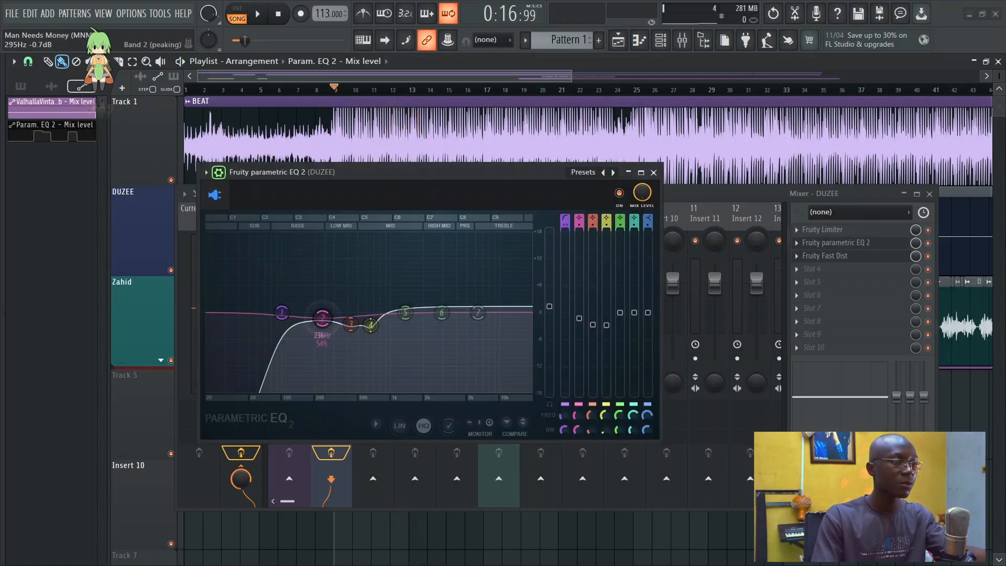
{"action": "key", "text": "space"}
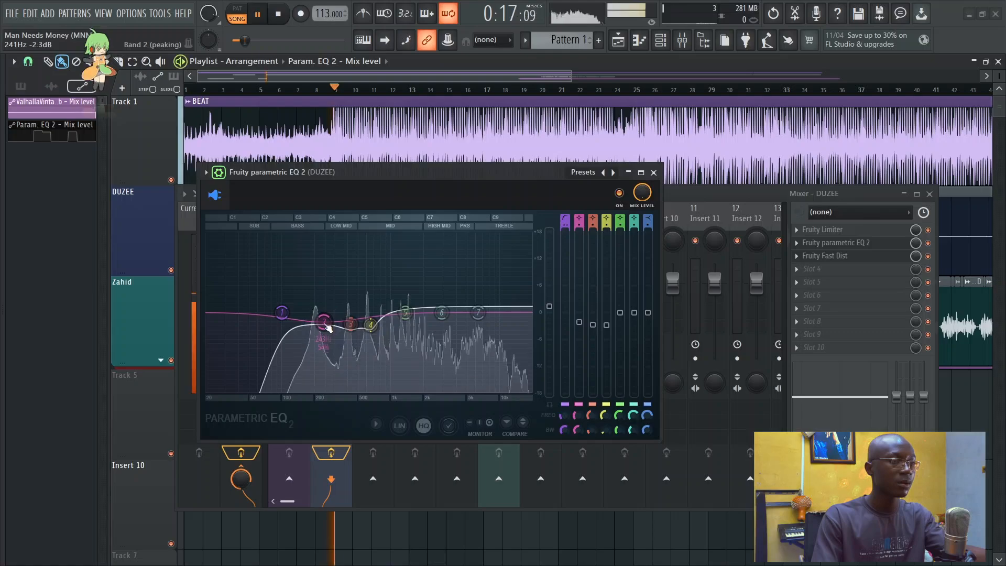
{"action": "left_click_drag", "start_coordinate": [328, 328], "coordinate": [332, 329]}
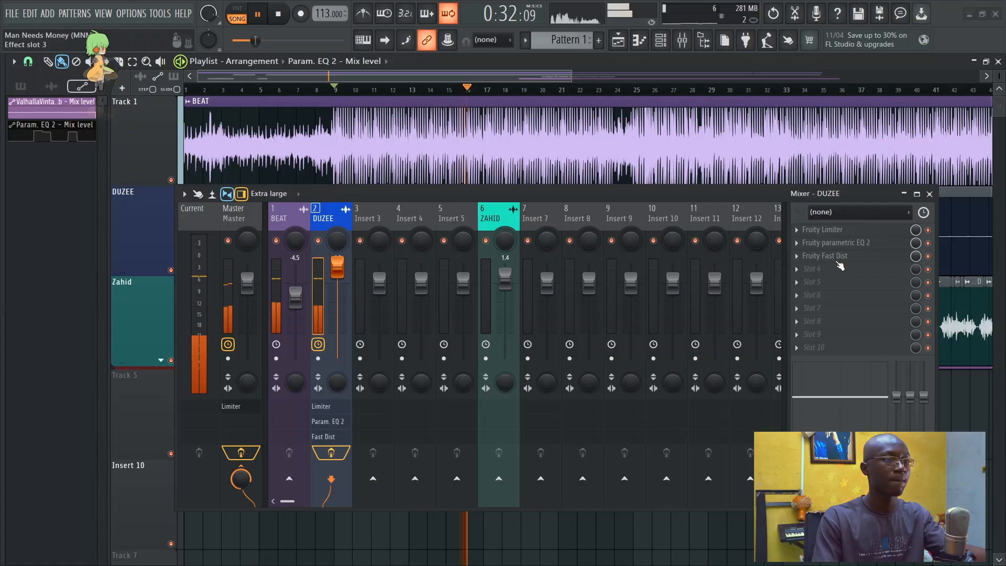
Step: Adjust the Fruity Fast Dist mix amount while listening to the vocal, and save the project
{"action": "left_click", "coordinate": [833, 256]}
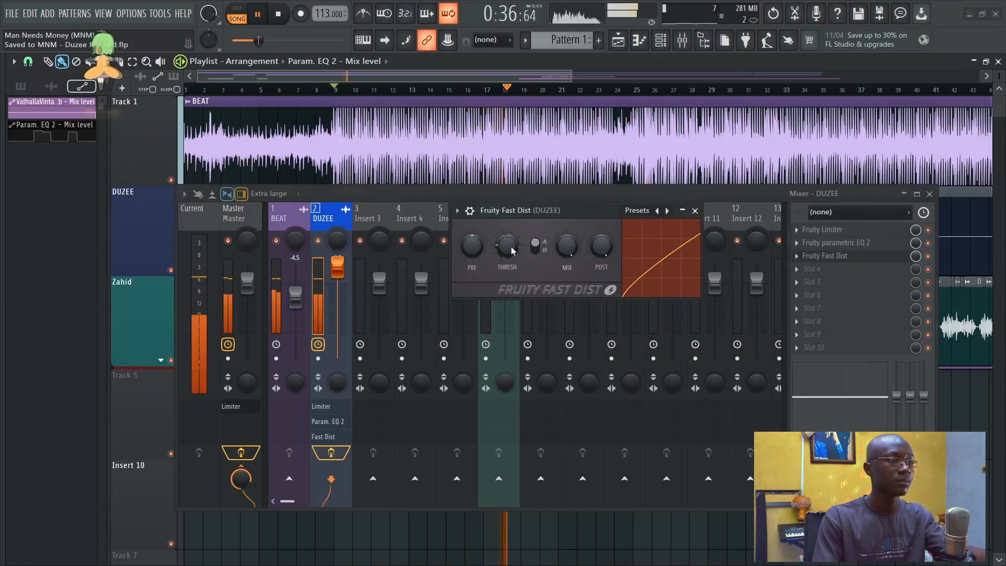
{"action": "key", "text": "space"}
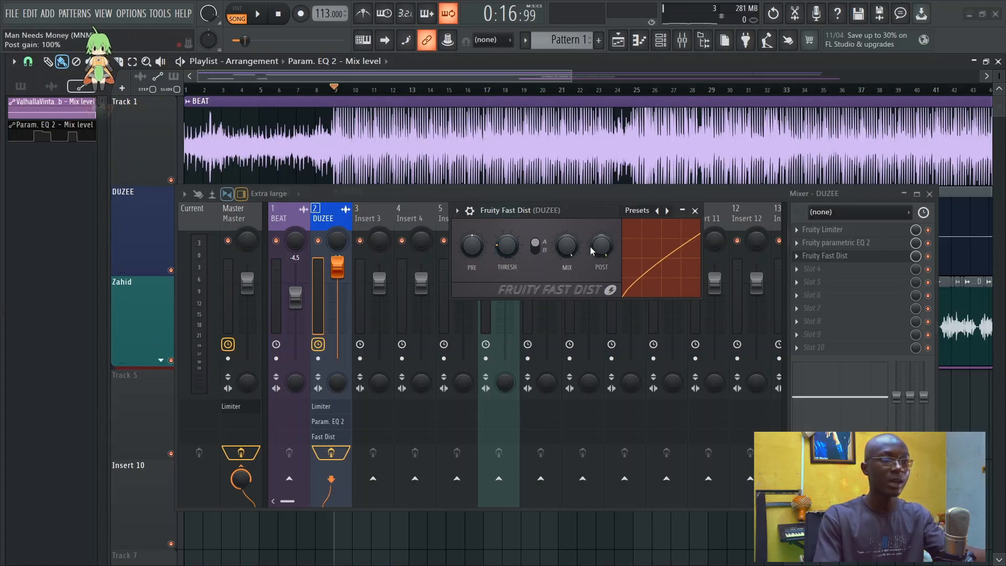
{"action": "key", "text": "space"}
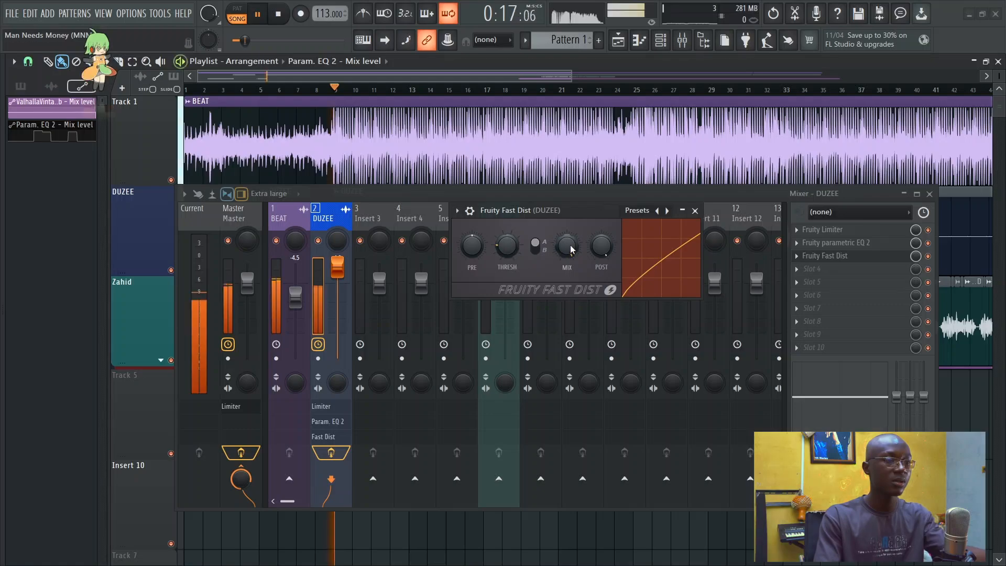
{"action": "left_click_drag", "start_coordinate": [569, 249], "coordinate": [569, 264]}
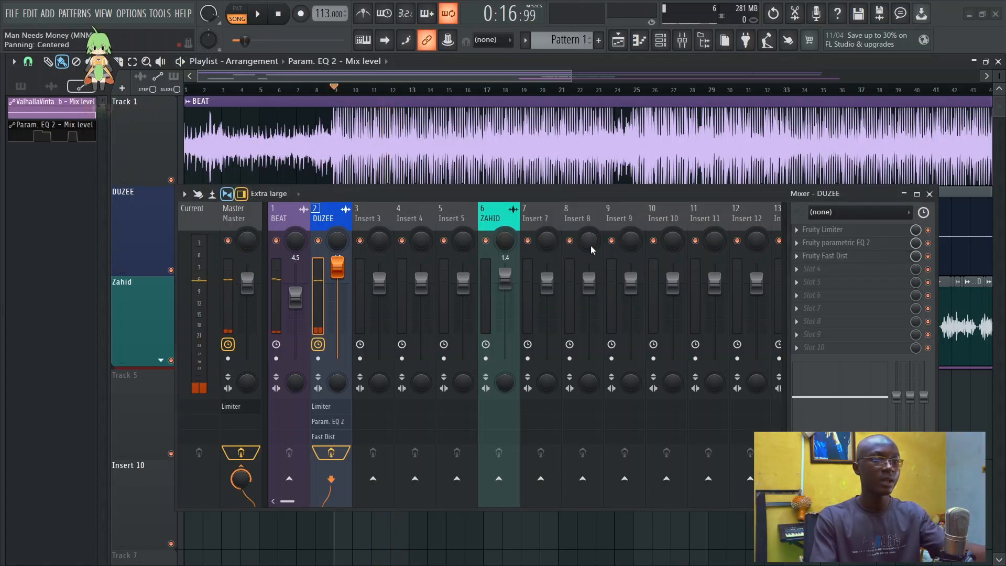
{"action": "key", "text": "ctrl+s"}
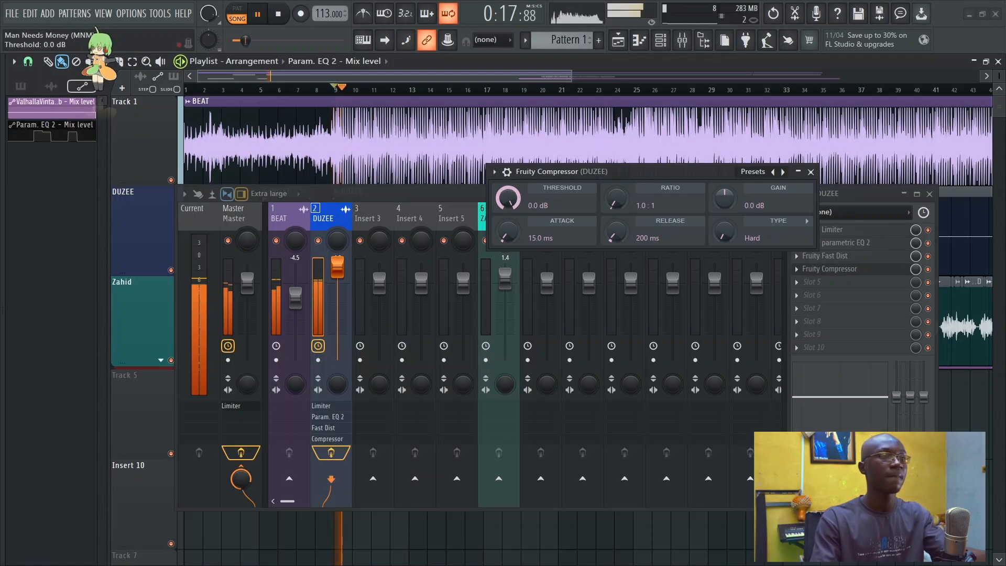
Step: Set the vocal compressor to threshold -25.1 dB, ratio 5.2:1, gain 7.3 dB, attack 0.0 ms and release 99 ms, and save the project
{"action": "left_click_drag", "start_coordinate": [616, 200], "coordinate": [630, 203]}
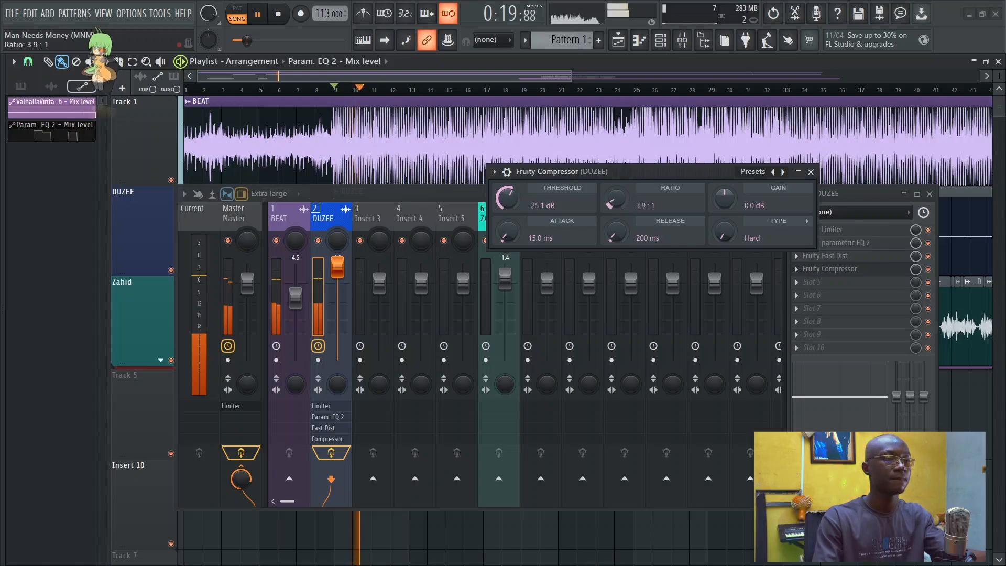
{"action": "left_click_drag", "start_coordinate": [724, 199], "coordinate": [725, 188]}
{"action": "left_click_drag", "start_coordinate": [515, 228], "coordinate": [588, 230]}
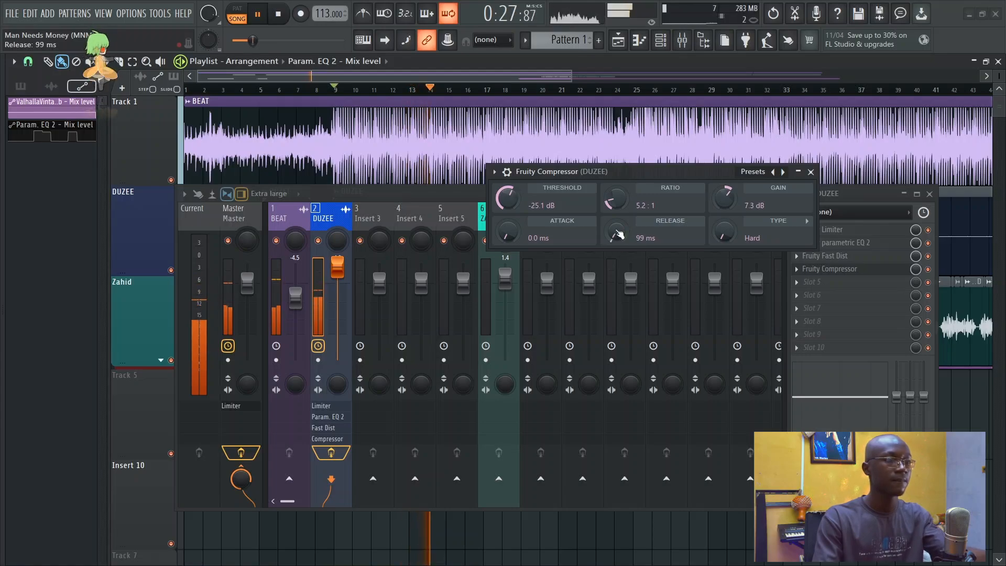
{"action": "key", "text": "space"}
{"action": "key", "text": "ctrl+s"}
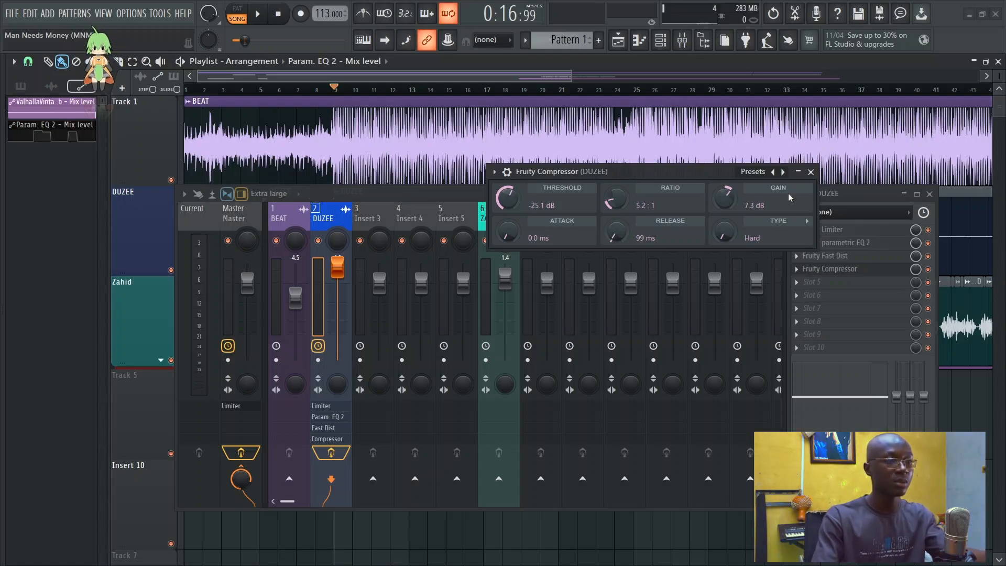
Step: Set the compressor's threshold to -22.8 dB, attack to 40.1 ms and release to 333 ms while listening to the vocal
{"action": "key", "text": "space"}
{"action": "left_click_drag", "start_coordinate": [509, 232], "coordinate": [510, 227]}
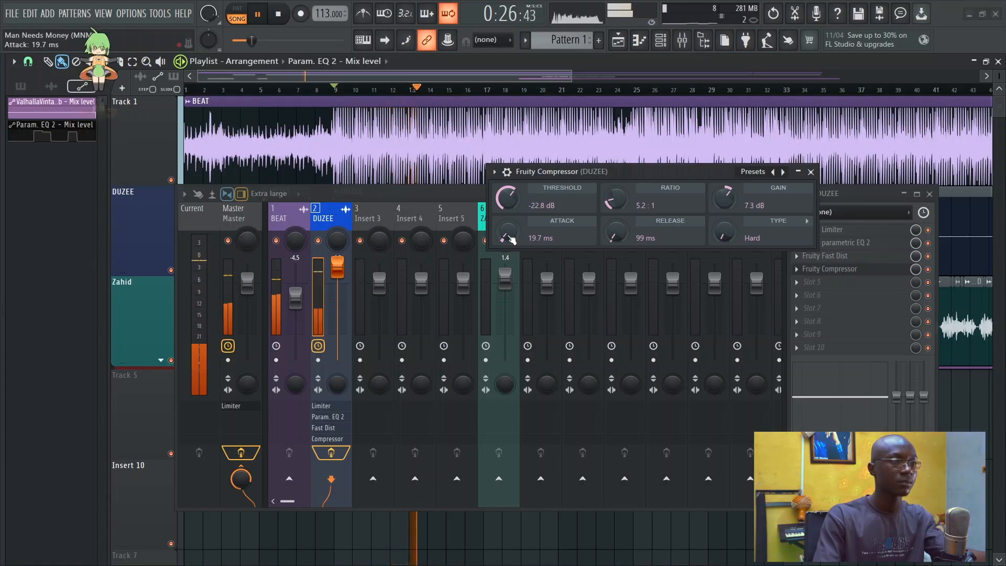
{"action": "left_click_drag", "start_coordinate": [509, 227], "coordinate": [538, 242]}
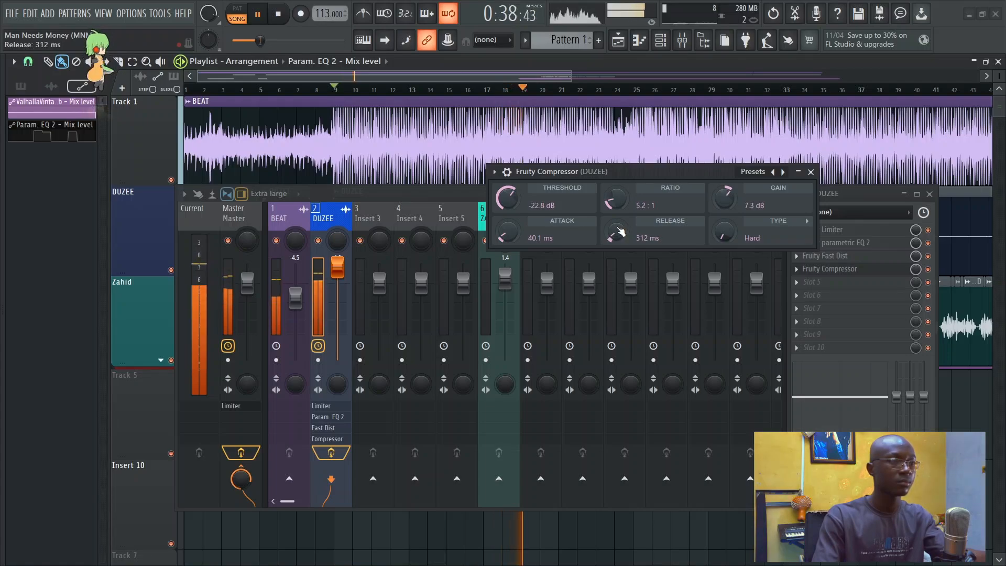
{"action": "left_click_drag", "start_coordinate": [616, 230], "coordinate": [616, 228]}
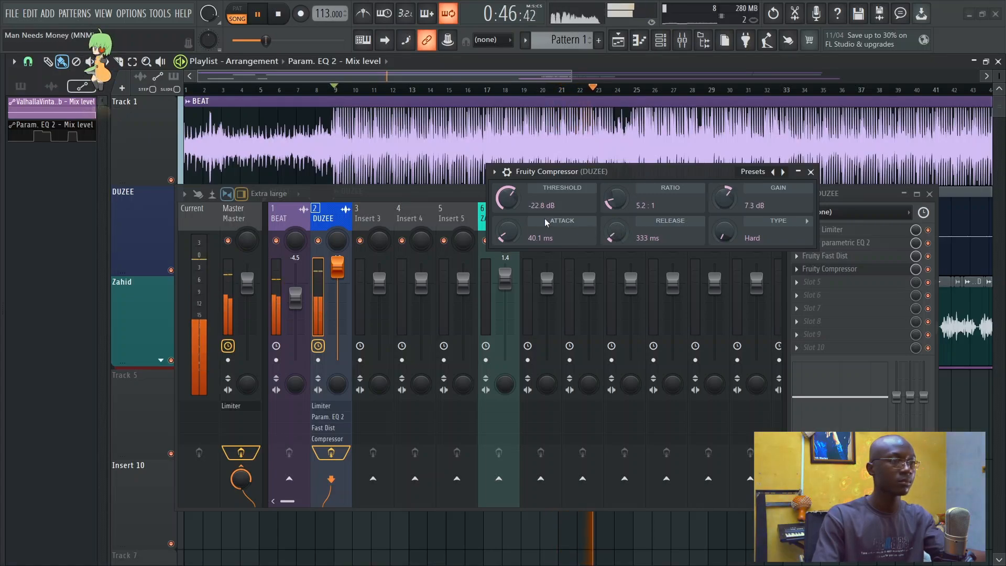
{"action": "key", "text": "space"}
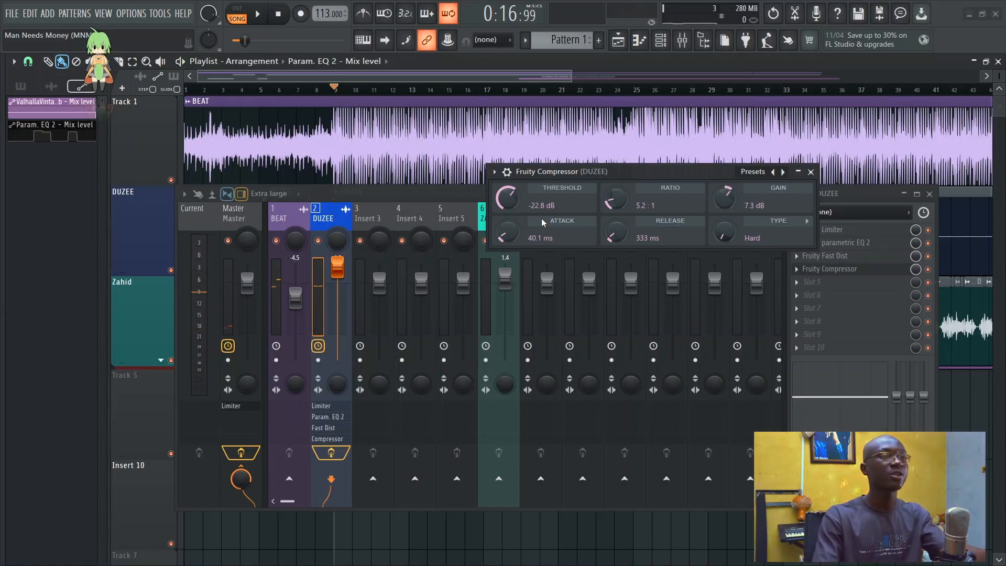
Step: Try raising the compressor's threshold to about -20.2 dB during playback, and undo the change
{"action": "key", "text": "space"}
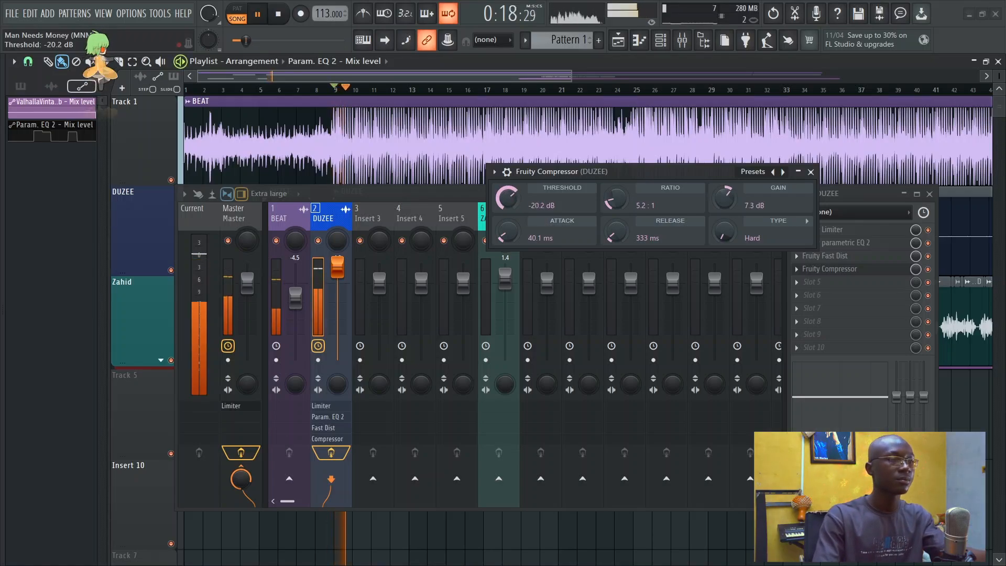
{"action": "left_click_drag", "start_coordinate": [508, 199], "coordinate": [509, 196]}
{"action": "key", "text": "space"}
{"action": "key", "text": "ctrl+z"}
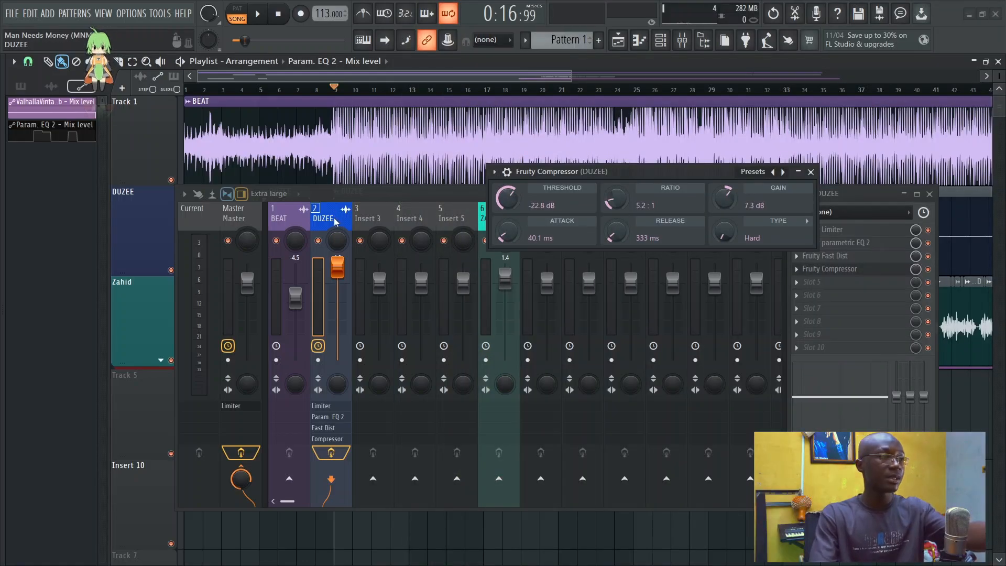
Step: Reset the compressor's gain to 0.0 dB, check the vocal level during playback, and save the project
{"action": "right_click", "coordinate": [724, 203]}
{"action": "left_click", "coordinate": [729, 208]}
{"action": "key", "text": "space"}
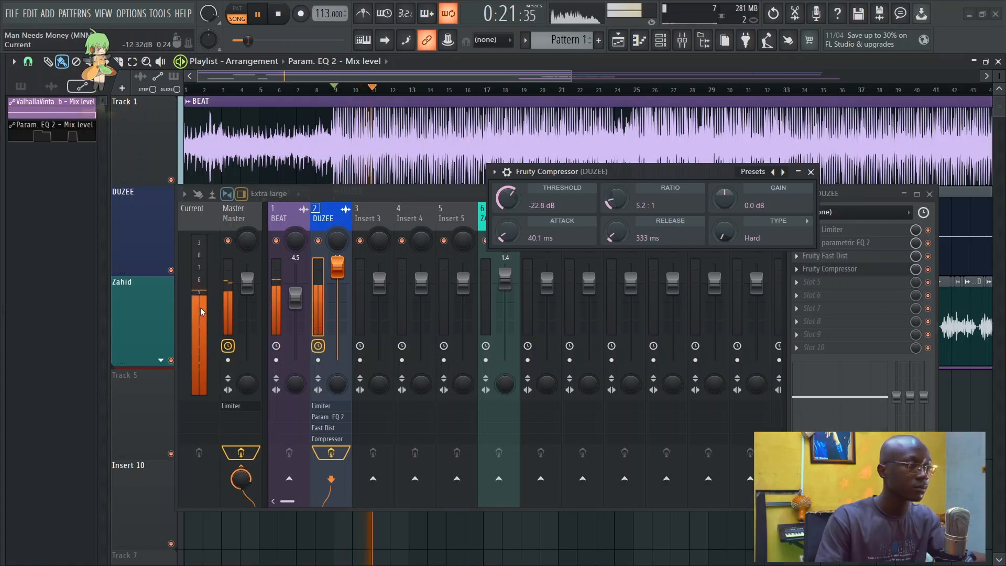
{"action": "key", "text": "space"}
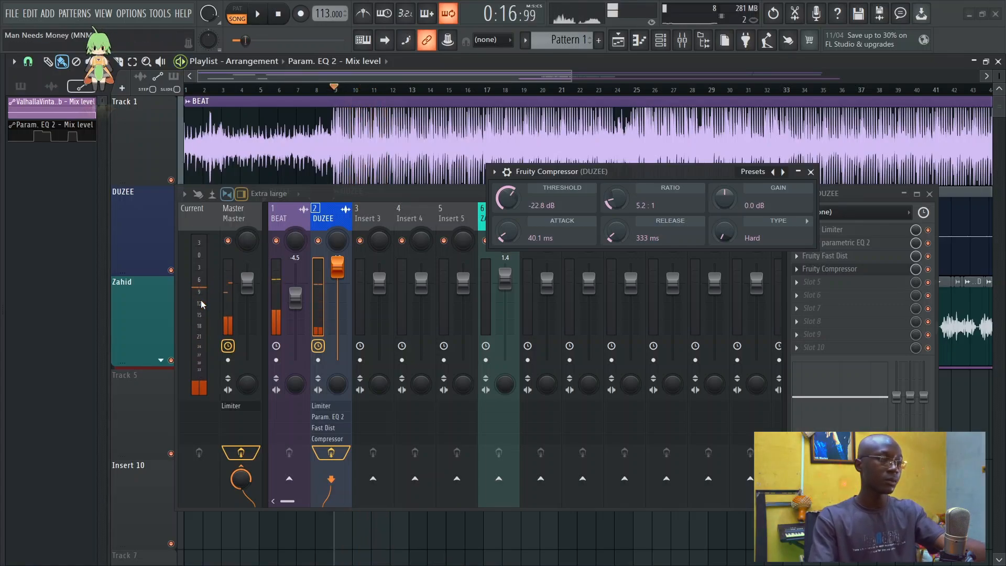
{"action": "key", "text": "ctrl+s"}
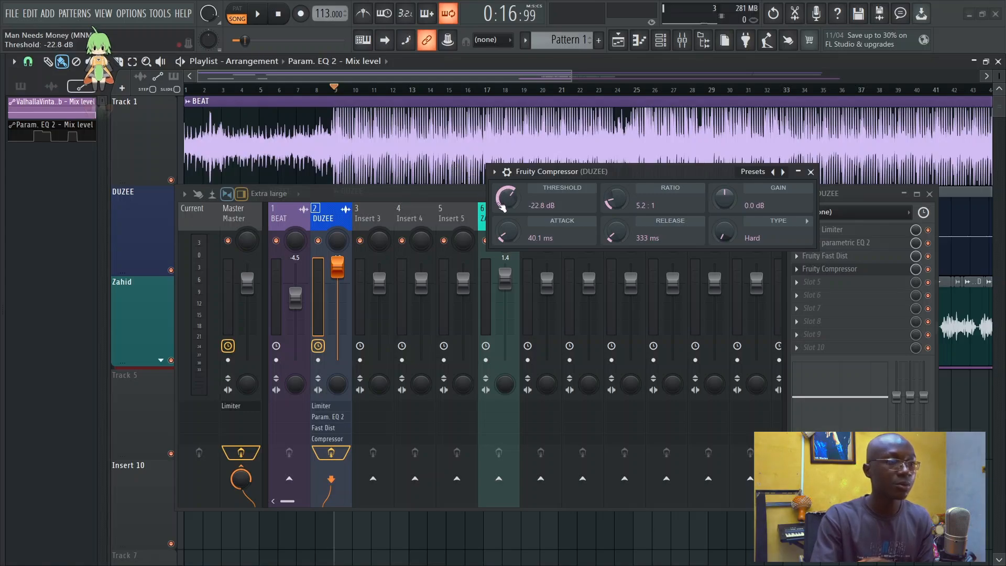
Step: Set the compressor's threshold to -12.1 dB, attack to 37.5 ms and gain to 3.0 dB during playback, and save the project
{"action": "key", "text": "space"}
{"action": "left_click_drag", "start_coordinate": [506, 207], "coordinate": [506, 204]}
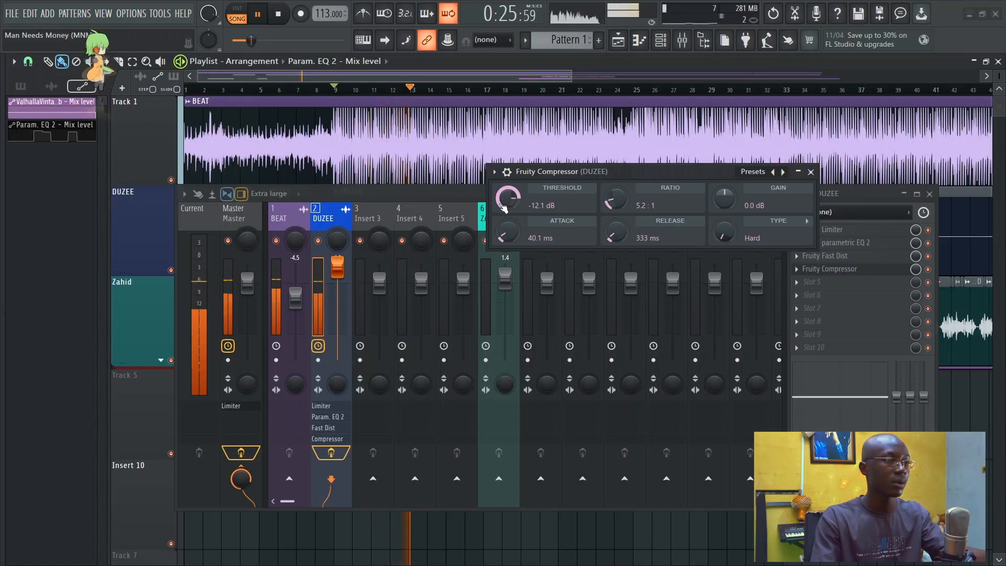
{"action": "left_click_drag", "start_coordinate": [506, 233], "coordinate": [506, 236]}
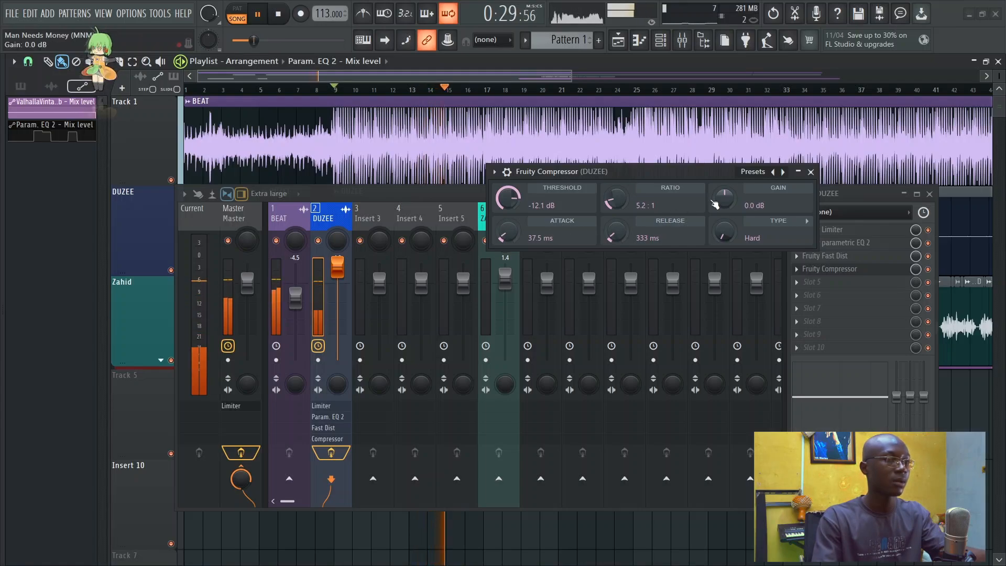
{"action": "left_click_drag", "start_coordinate": [716, 203], "coordinate": [723, 204]}
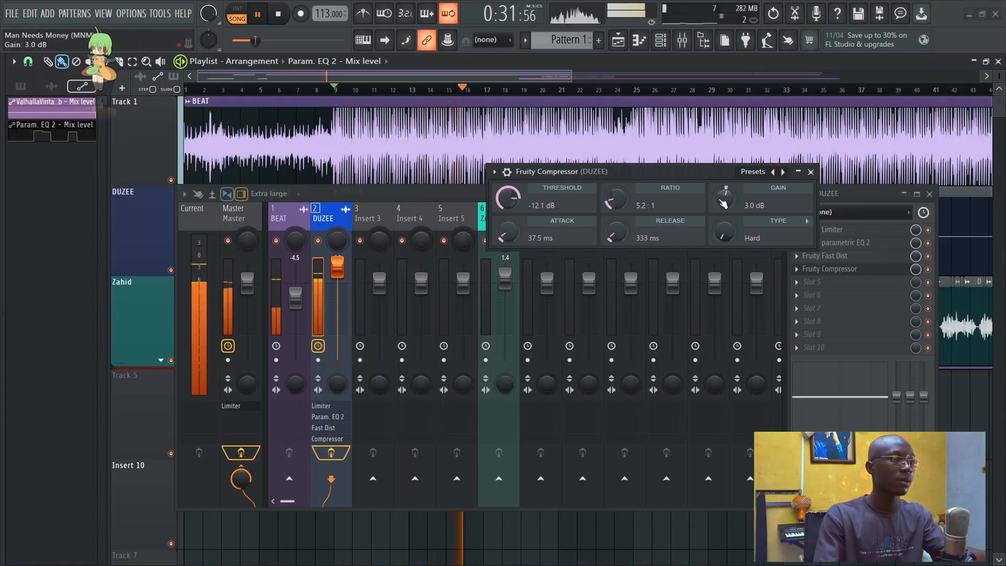
{"action": "key", "text": "space"}
{"action": "key", "text": "ctrl+s"}
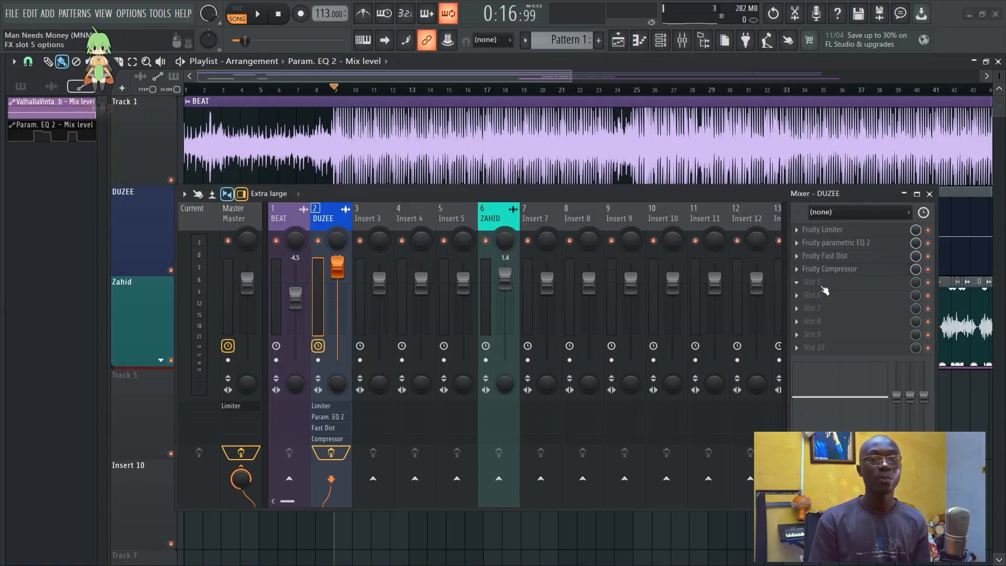
Step: Load Pitcher in slot 5 of the vocal insert and set its scale to F major
{"action": "left_click", "coordinate": [811, 281]}
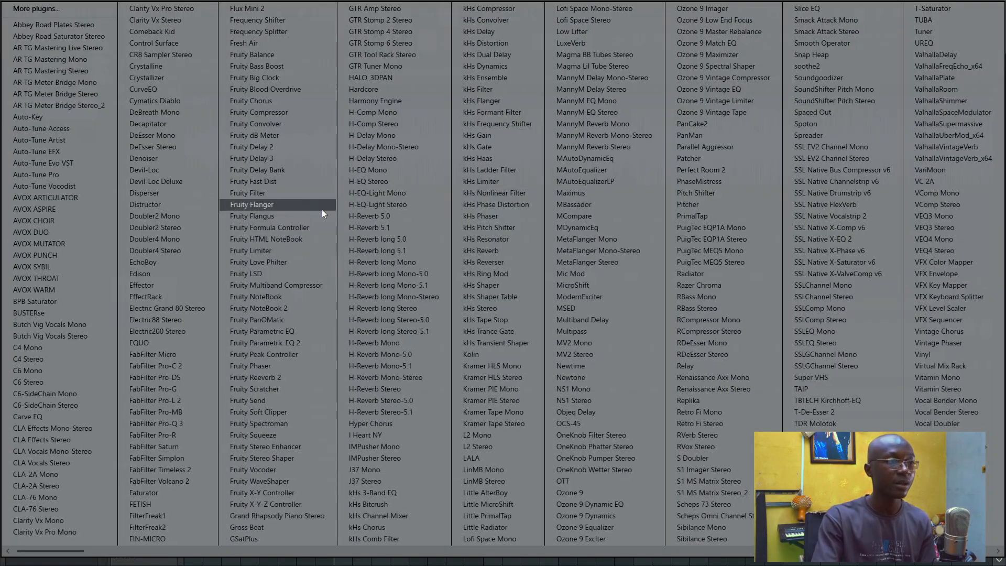
{"action": "left_click", "coordinate": [319, 210]}
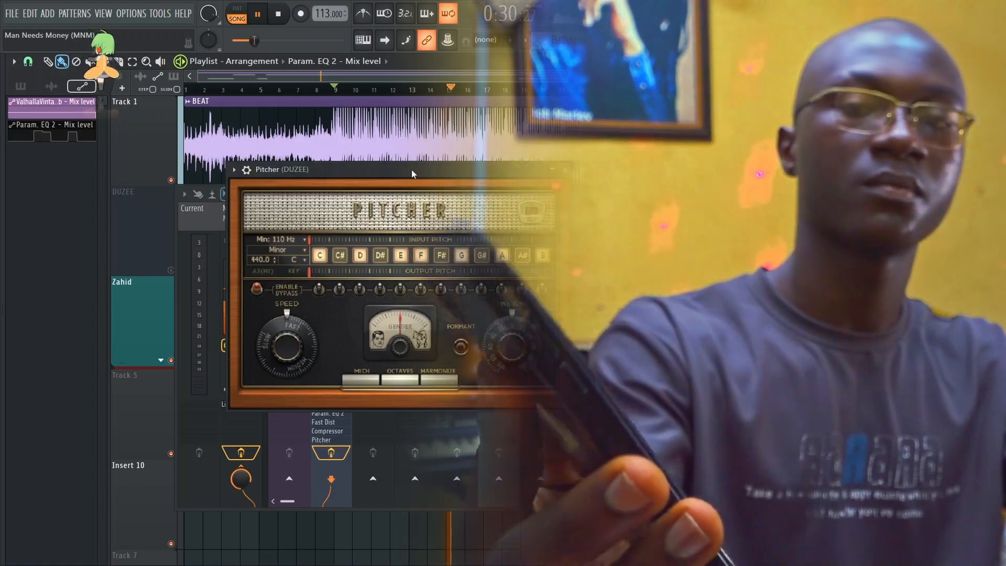
{"action": "key", "text": "space"}
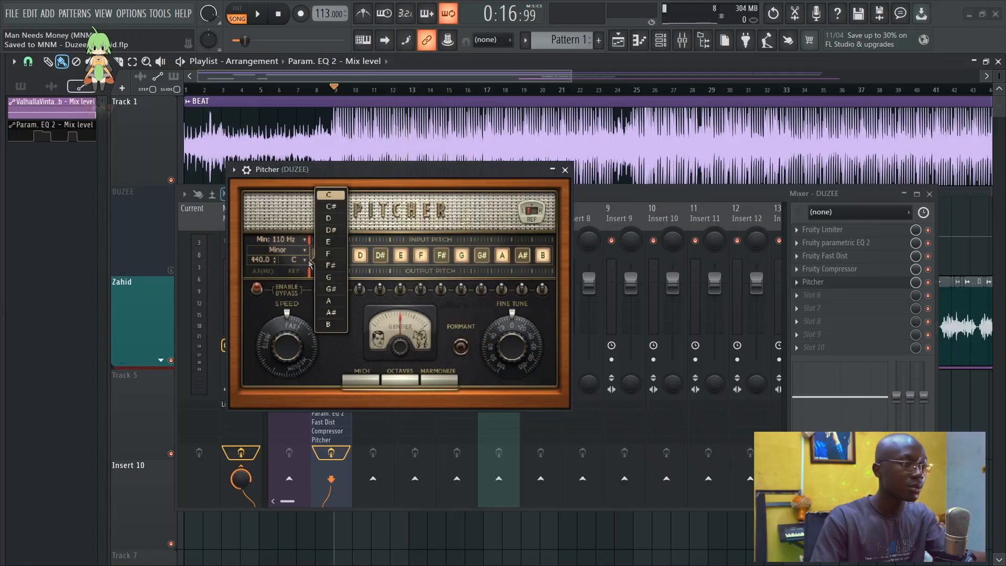
{"action": "left_click", "coordinate": [304, 250]}
{"action": "left_click", "coordinate": [335, 237]}
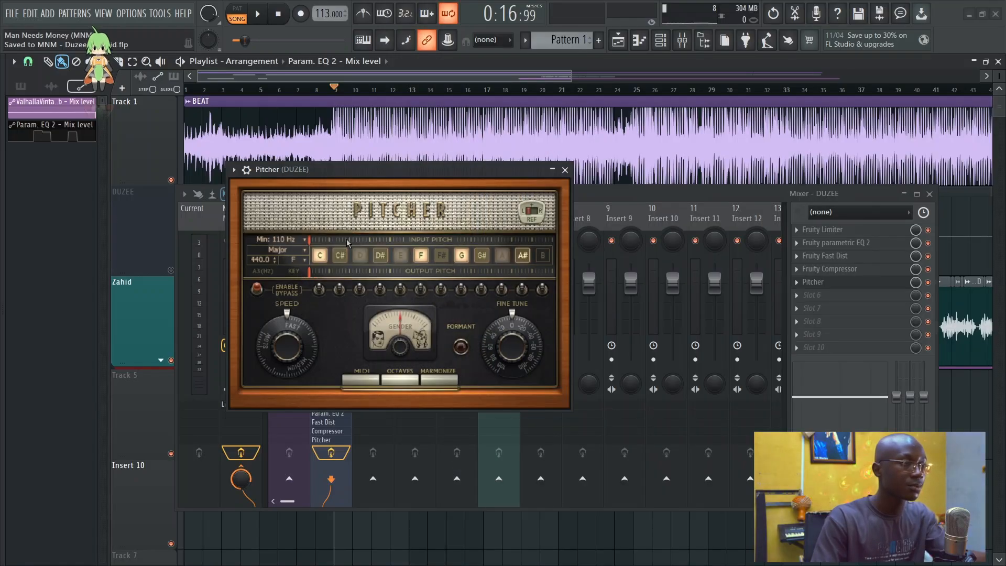
Step: Unmute the vocal playlist track, listen to the pitch-corrected vocal, and undo the last Pitcher knob tweak
{"action": "left_click", "coordinate": [171, 270]}
{"action": "key", "text": "space"}
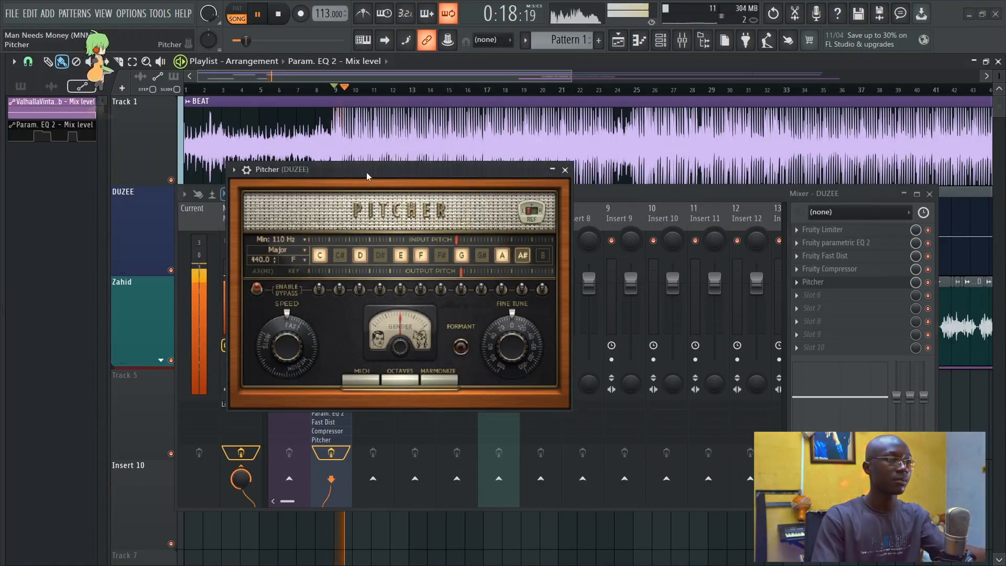
{"action": "left_click_drag", "start_coordinate": [366, 172], "coordinate": [381, 172]}
{"action": "key", "text": "space"}
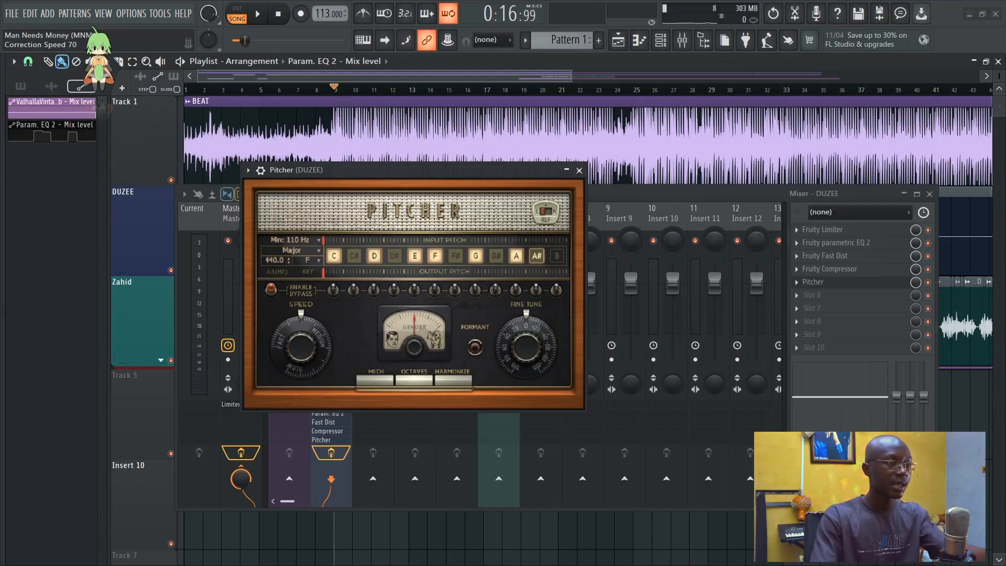
{"action": "key", "text": "ctrl+z"}
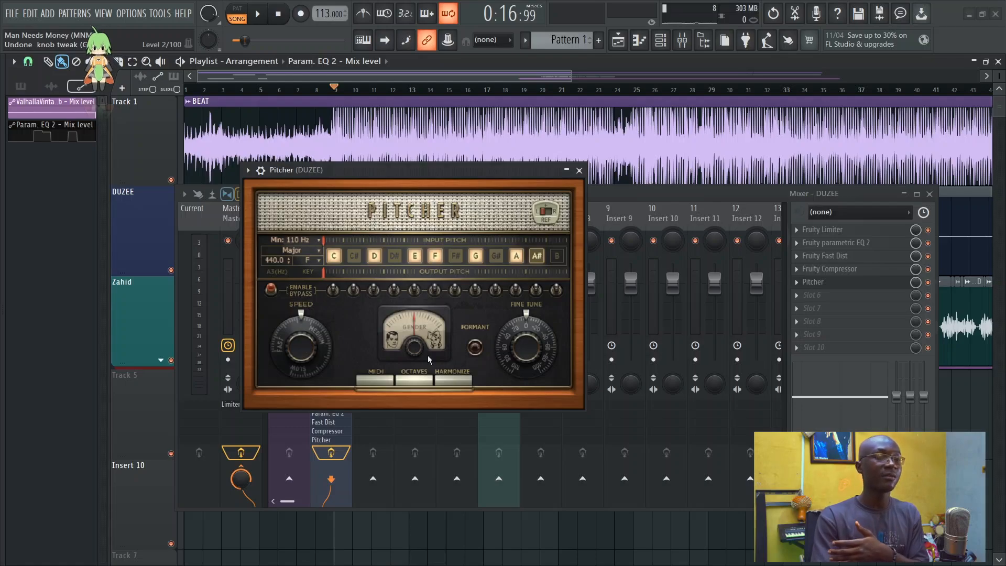
Step: Set Pitcher's gender to -48, correction speed to 65 and fine tune to -9, listening to the vocal
{"action": "left_click_drag", "start_coordinate": [423, 345], "coordinate": [422, 366]}
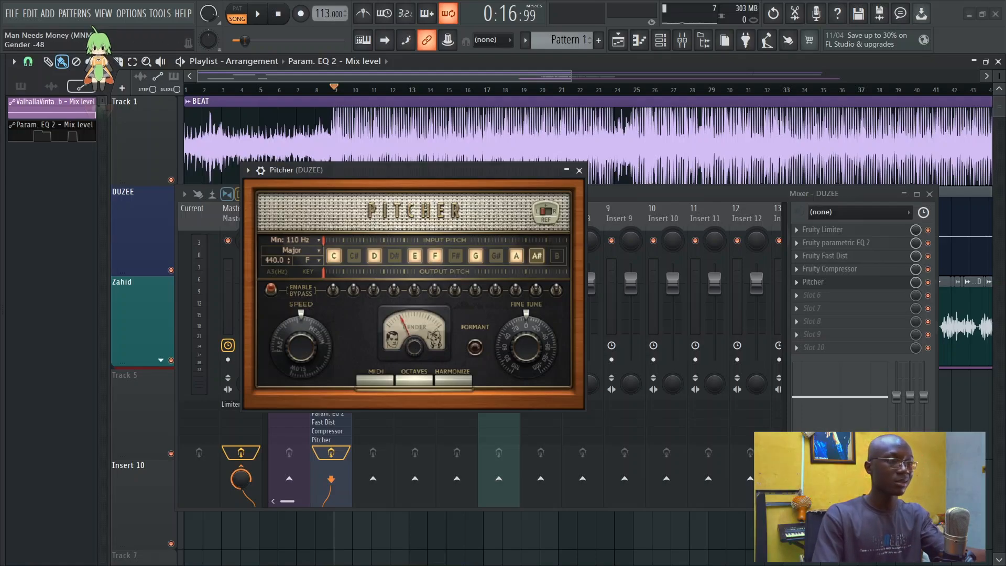
{"action": "key", "text": "space"}
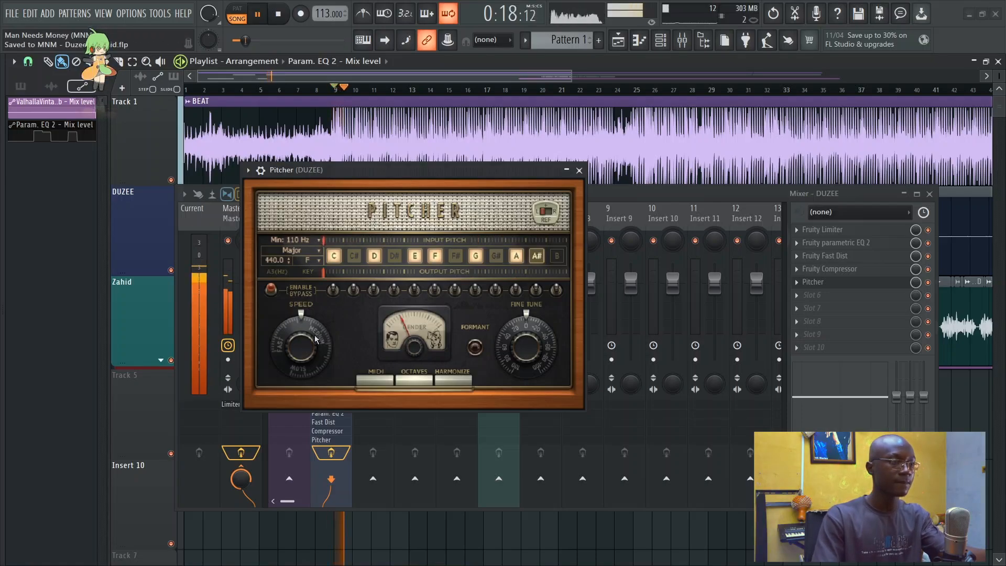
{"action": "left_click_drag", "start_coordinate": [306, 344], "coordinate": [305, 347]}
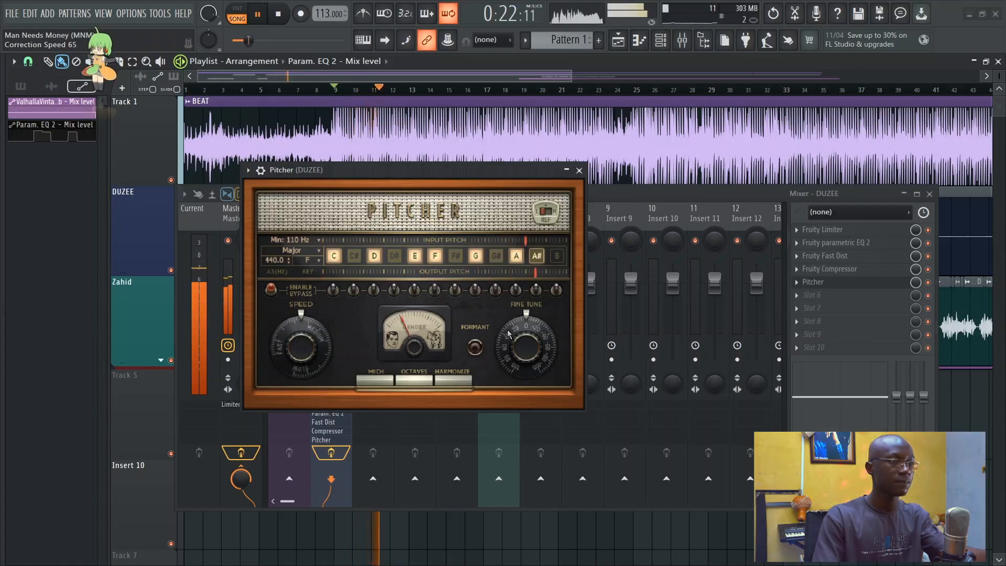
{"action": "left_click_drag", "start_coordinate": [526, 346], "coordinate": [525, 350]}
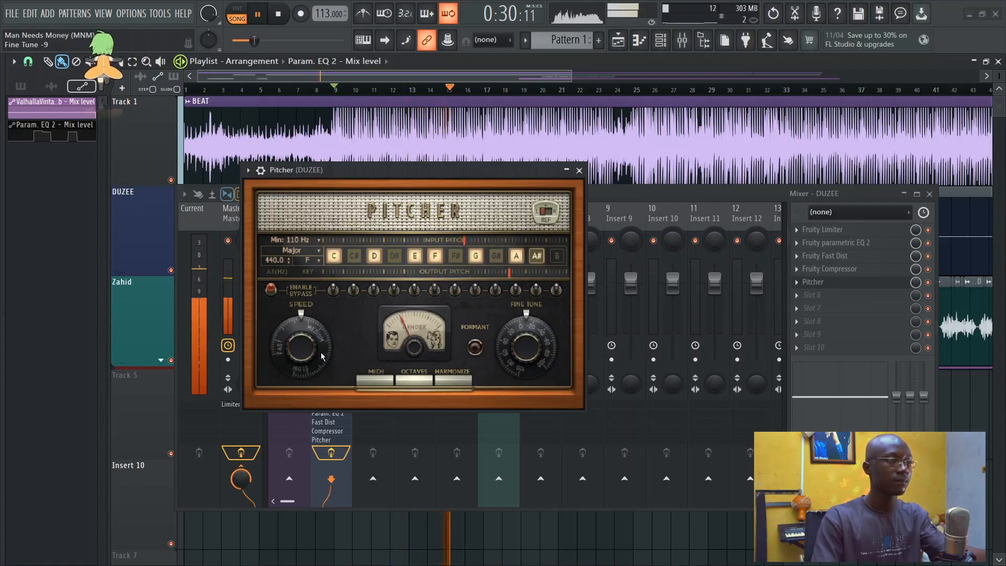
Step: Set Pitcher's correction speed to 57 while listening, close the plugin and stop playback
{"action": "left_click_drag", "start_coordinate": [321, 355], "coordinate": [321, 363]}
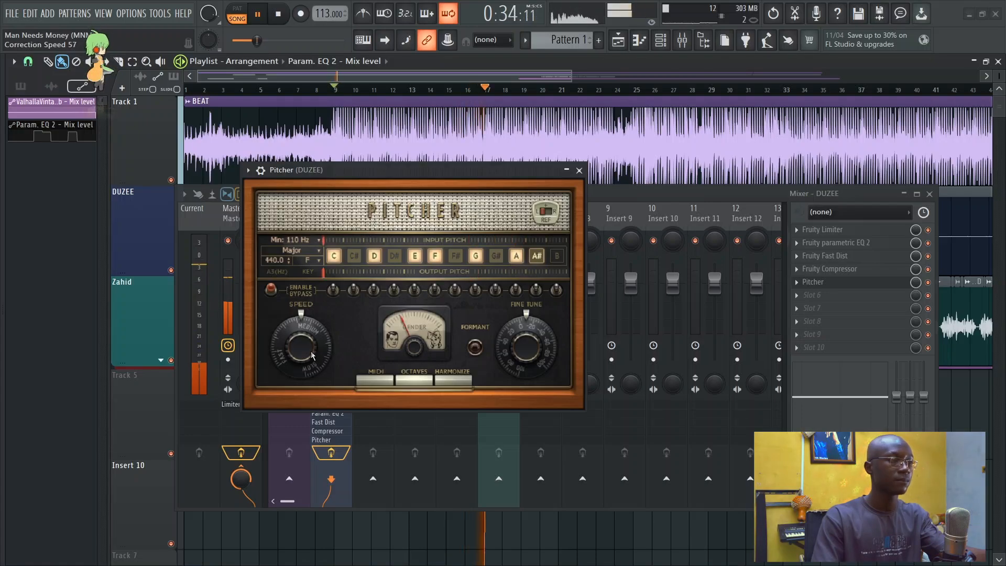
{"action": "left_click", "coordinate": [580, 169]}
{"action": "key", "text": "space"}
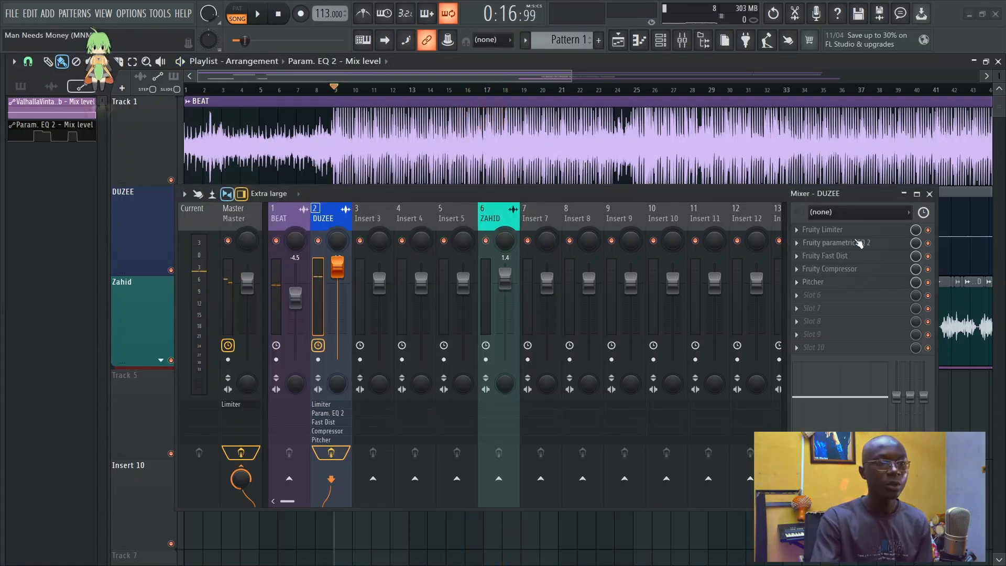
Step: Load Fruity Parametric EQ in slot 6 of the vocal insert and cut band 3 slightly at 432 Hz
{"action": "left_click", "coordinate": [815, 296]}
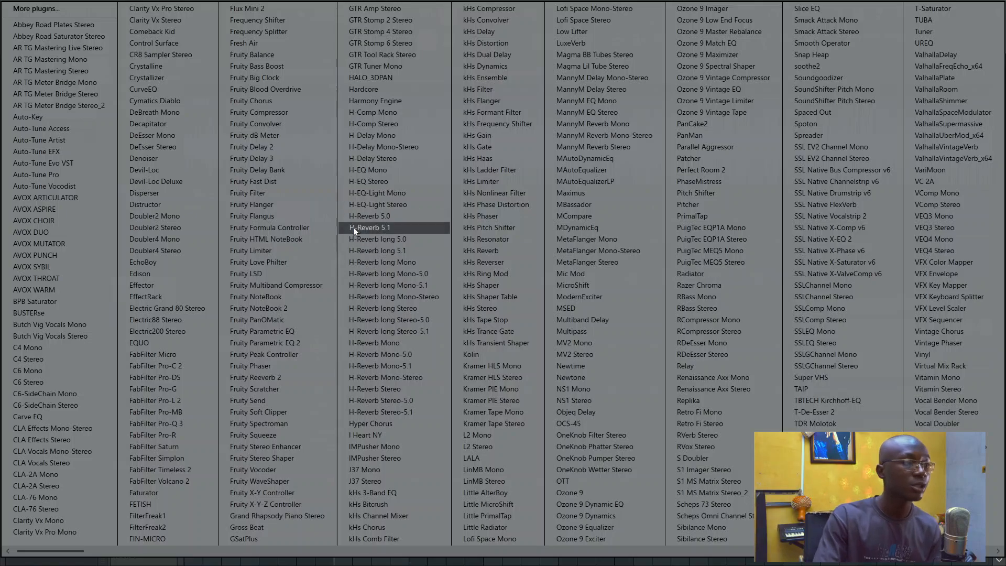
{"action": "left_click", "coordinate": [294, 333]}
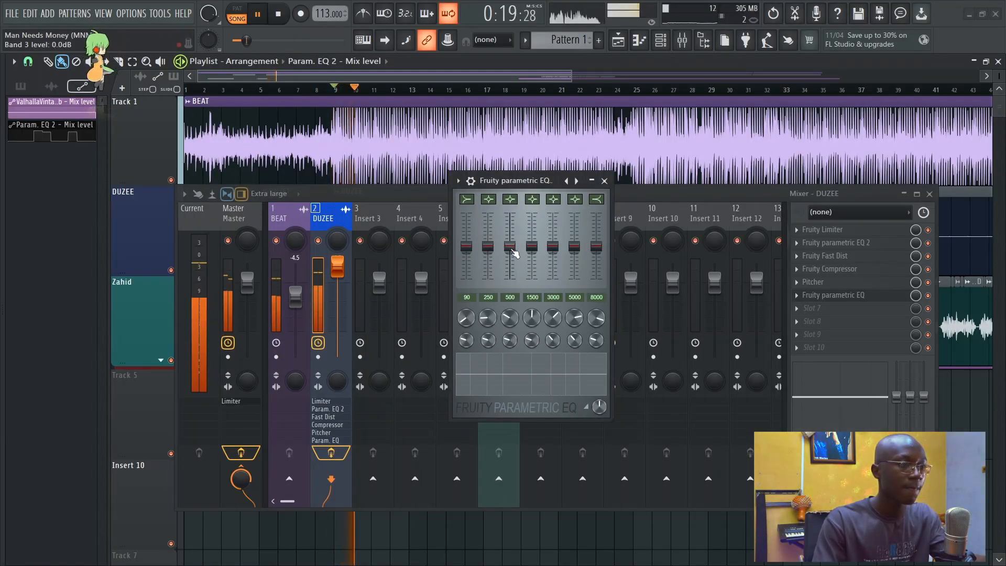
{"action": "left_click_drag", "start_coordinate": [509, 301], "coordinate": [509, 322]}
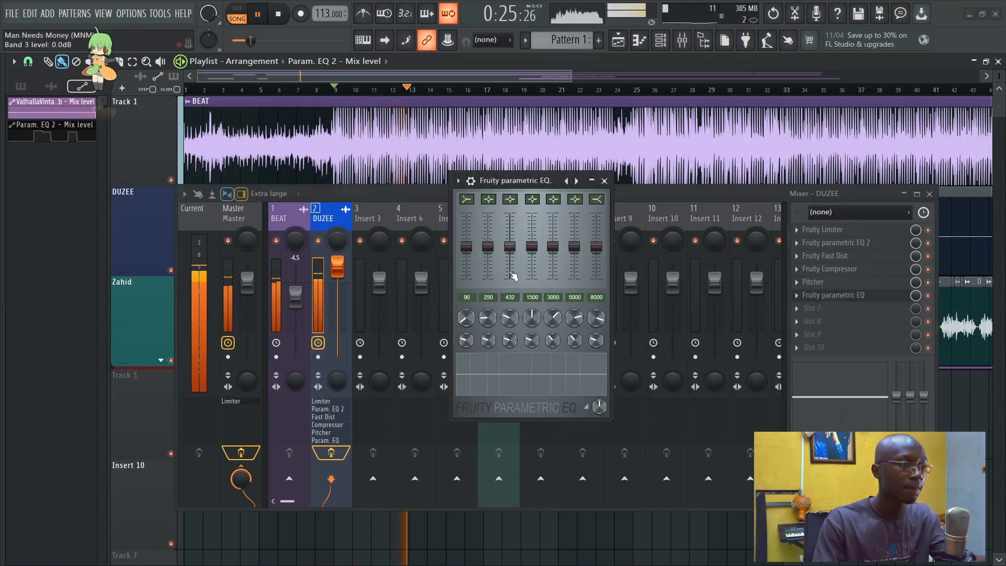
{"action": "left_click_drag", "start_coordinate": [509, 245], "coordinate": [509, 250]}
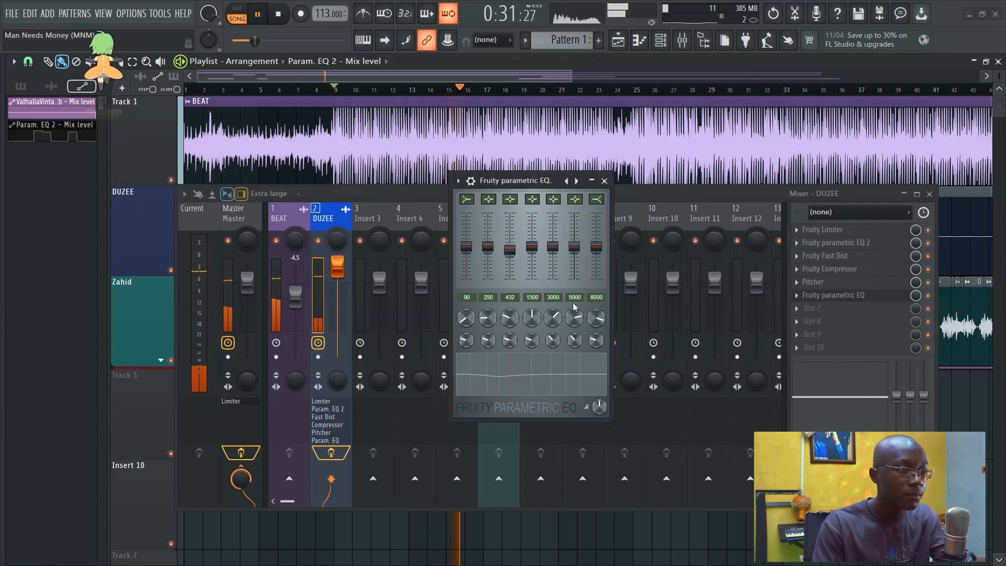
Step: Boost EQ band 6 at 5326 Hz to 3.8 dB and band 7 to 4.1 dB, check the vocal and close the EQ
{"action": "left_click_drag", "start_coordinate": [574, 317], "coordinate": [574, 314]}
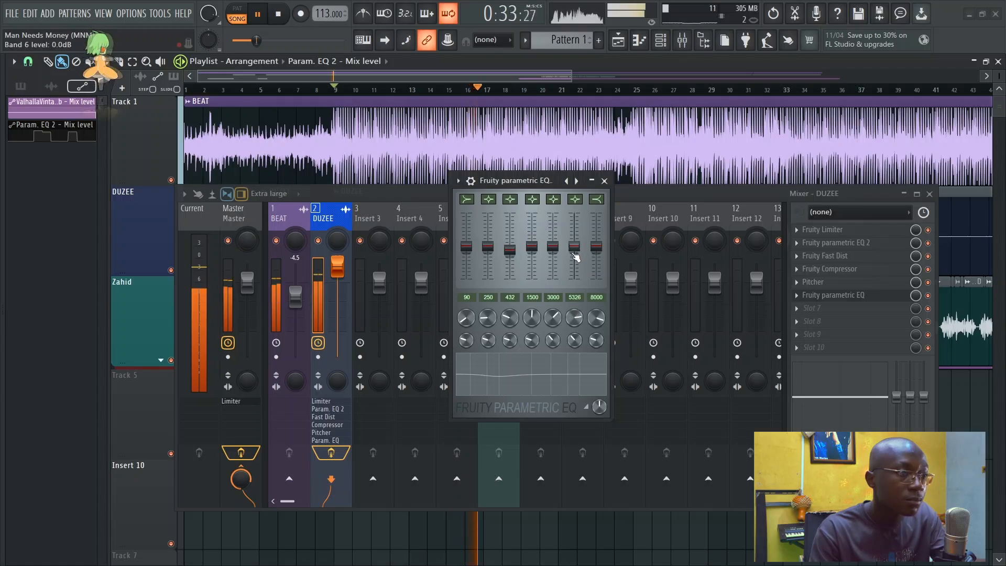
{"action": "left_click_drag", "start_coordinate": [574, 247], "coordinate": [575, 242]}
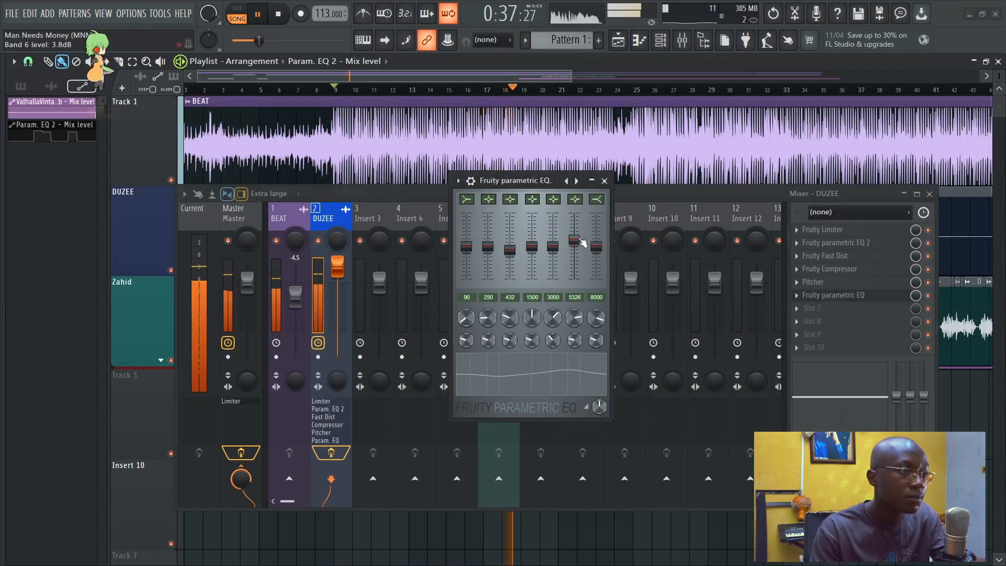
{"action": "left_click_drag", "start_coordinate": [595, 246], "coordinate": [596, 240]}
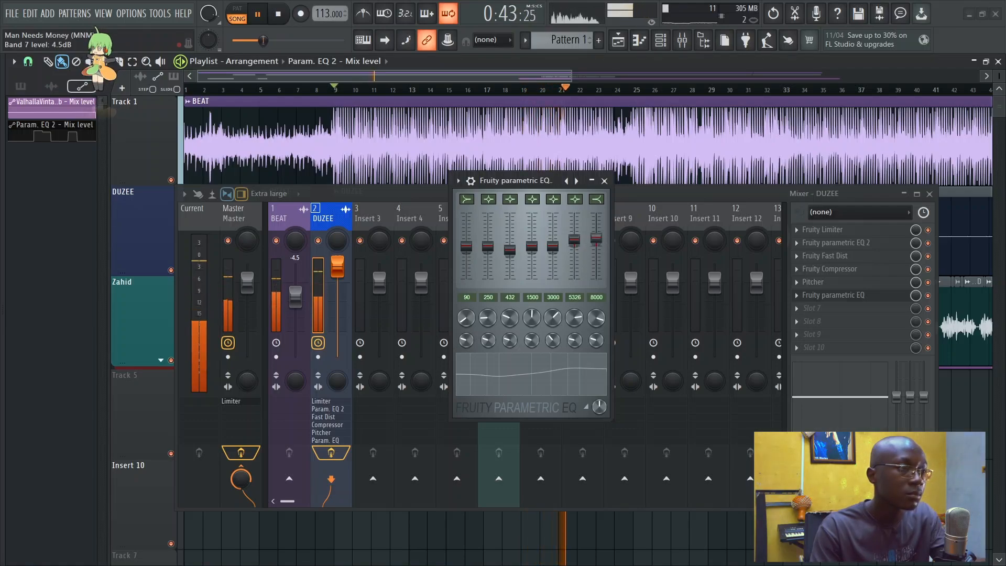
{"action": "key", "text": "space"}
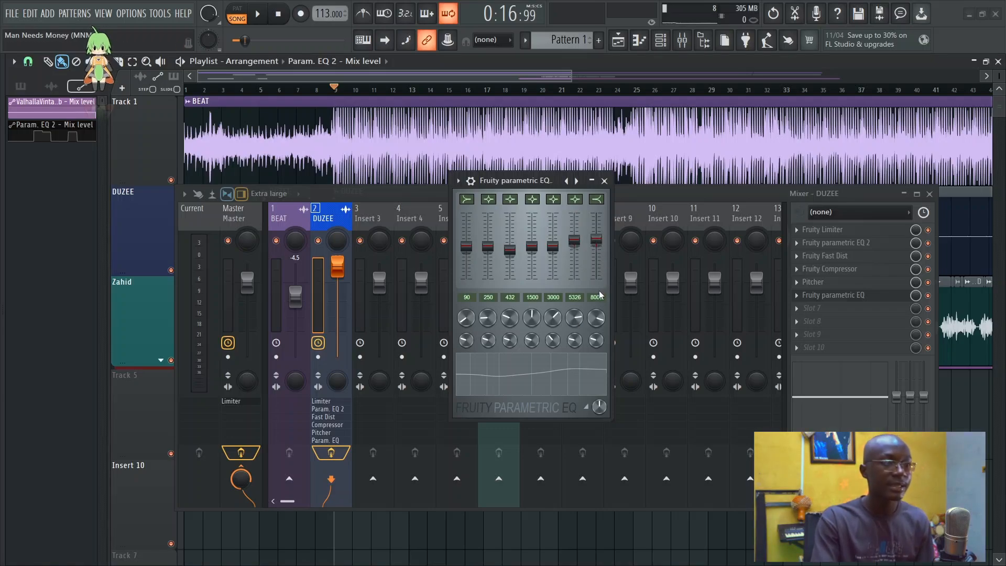
{"action": "key", "text": "space"}
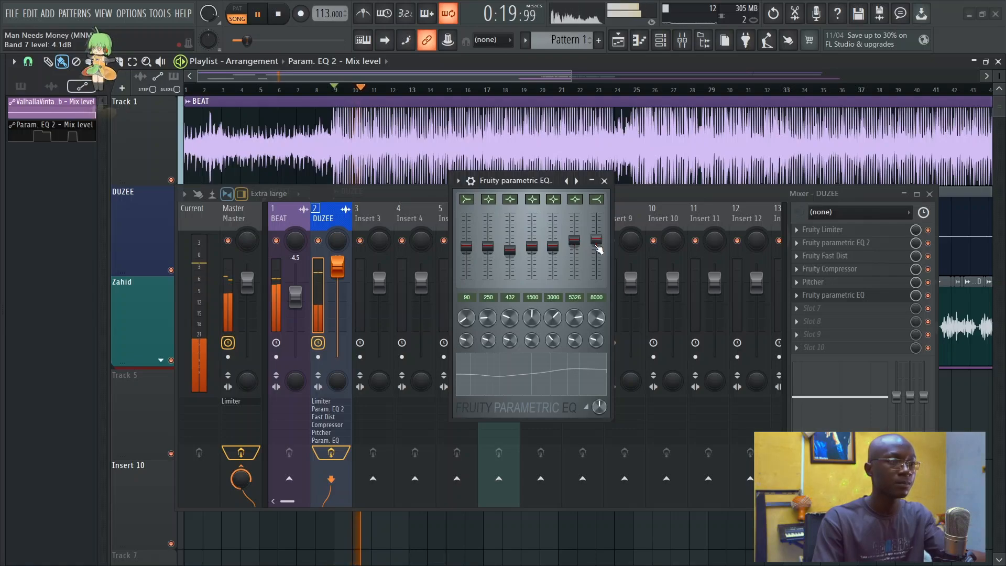
{"action": "left_click", "coordinate": [604, 181]}
{"action": "key", "text": "space"}
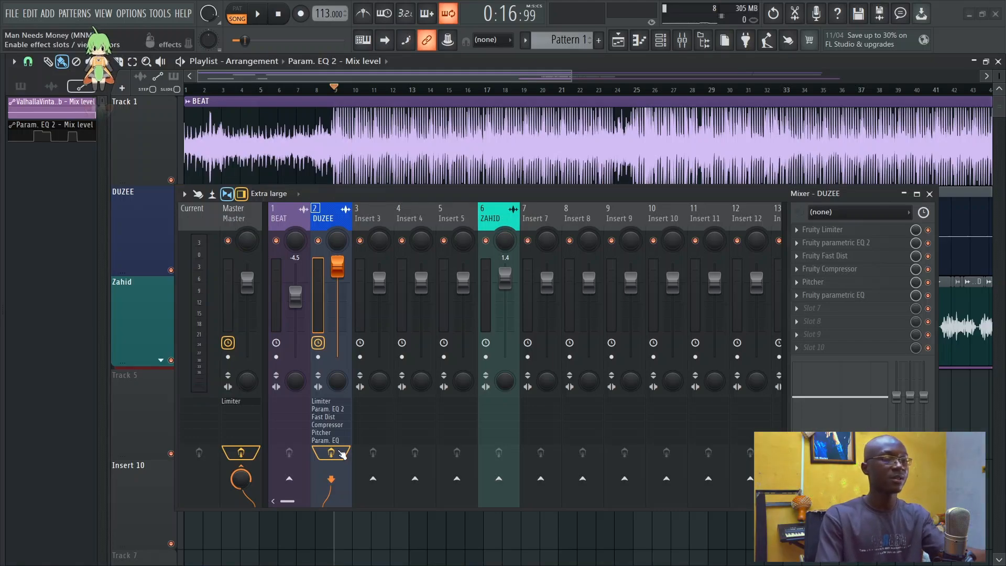
Step: Compare the vocal with its insert's effect chain bypassed and re-enabled during playback
{"action": "key", "text": "space"}
{"action": "left_click", "coordinate": [335, 454]}
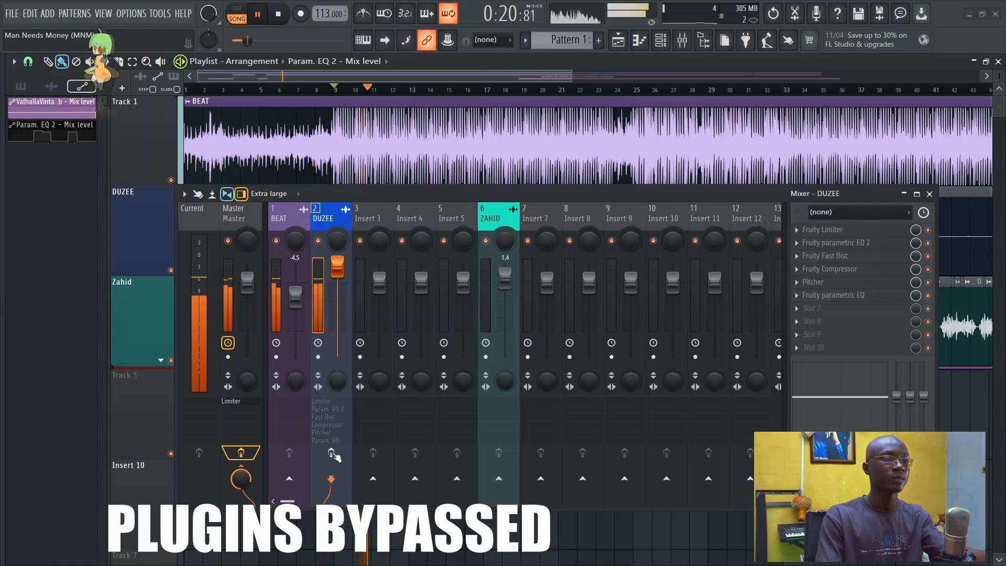
{"action": "key", "text": "space"}
{"action": "left_click", "coordinate": [332, 454]}
{"action": "key", "text": "space"}
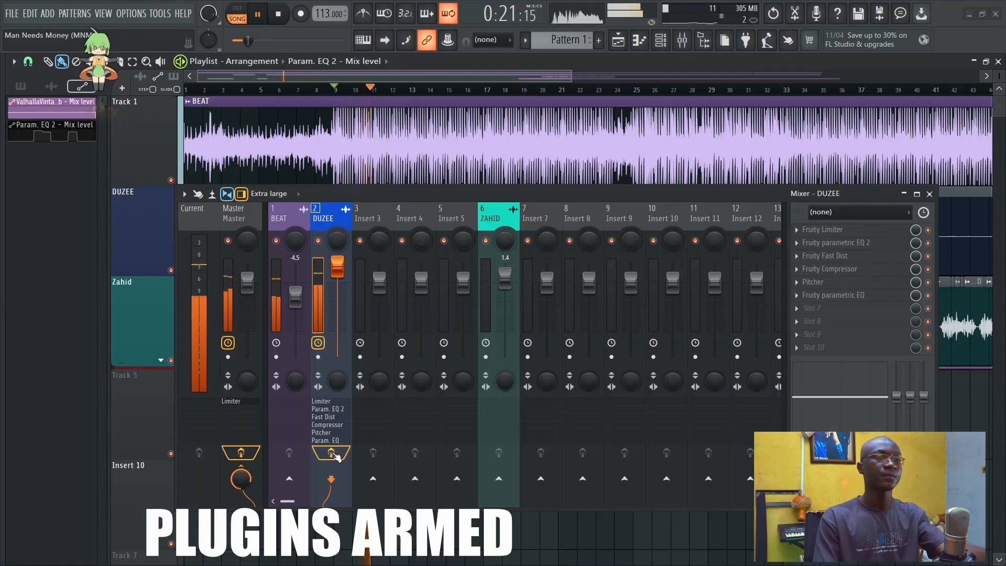
{"action": "key", "text": "space"}
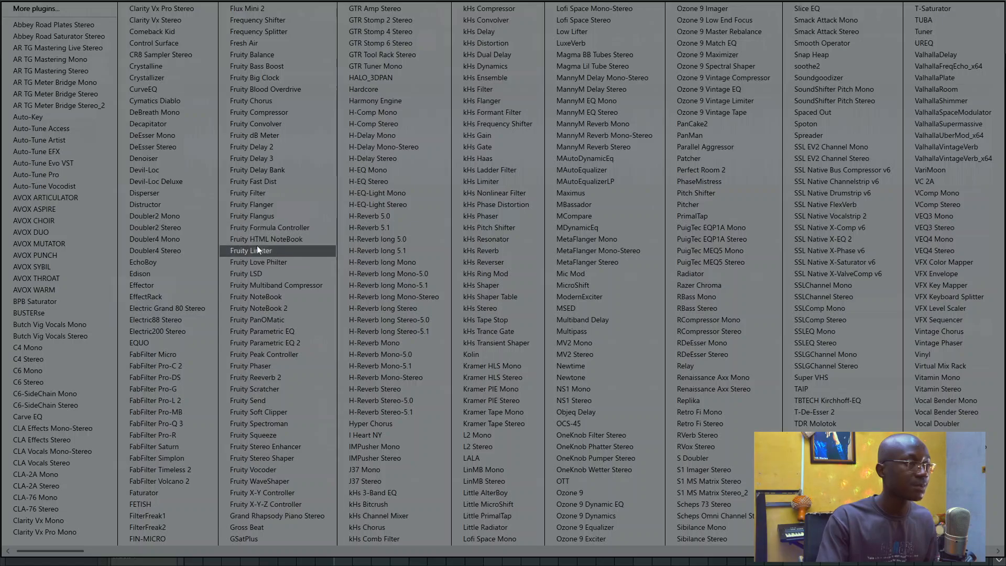
Step: Load Fruity Multiband Compressor in slot 7 of the vocal insert and raise its band thresholds to maximum
{"action": "left_click", "coordinate": [279, 286]}
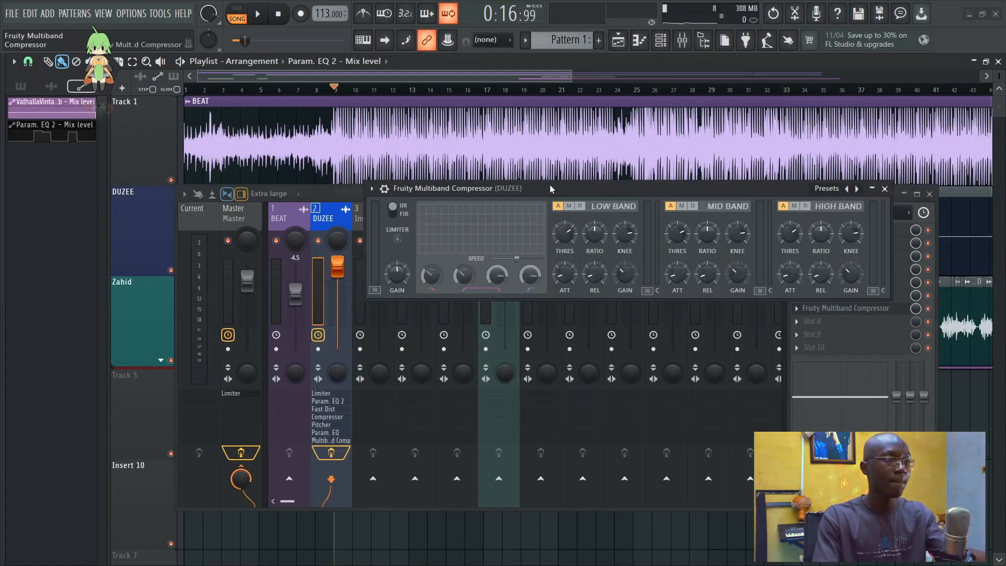
{"action": "left_click_drag", "start_coordinate": [551, 189], "coordinate": [520, 197]}
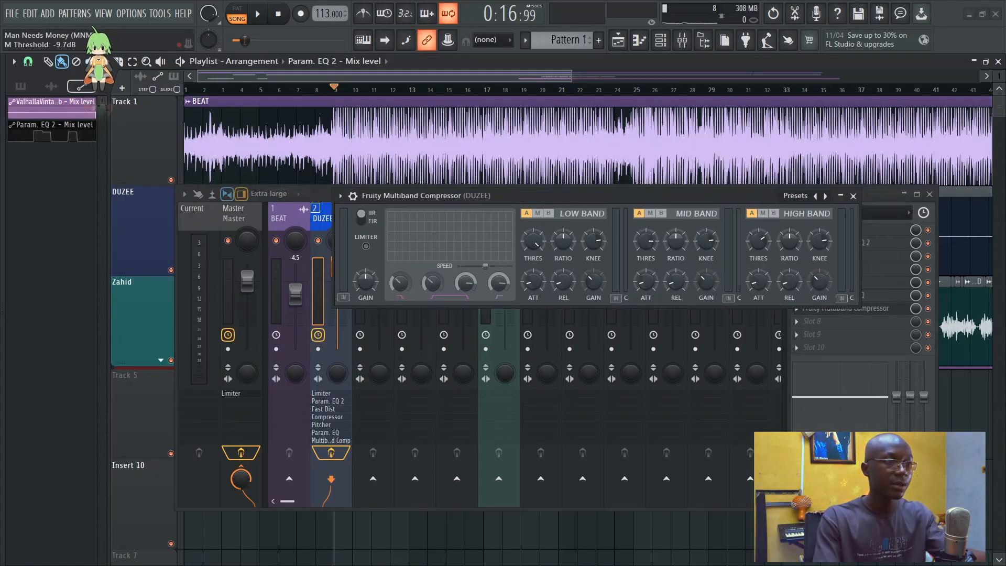
{"action": "left_click_drag", "start_coordinate": [645, 241], "coordinate": [646, 223]}
{"action": "left_click_drag", "start_coordinate": [758, 242], "coordinate": [758, 220]}
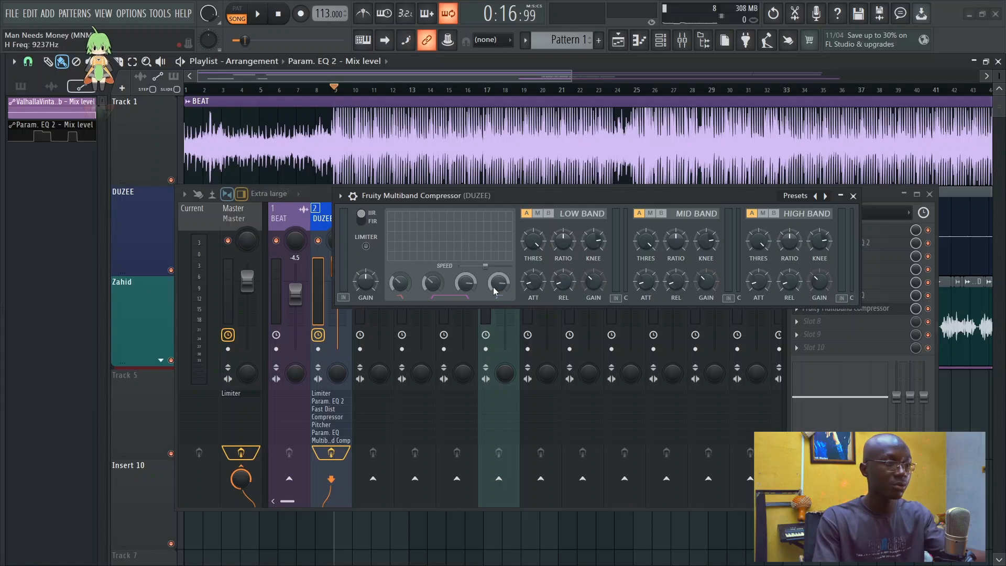
Step: Play the vocal through the multiband compressor, save the project and reveal the plugin's on/off and mix level controls
{"action": "key", "text": "space"}
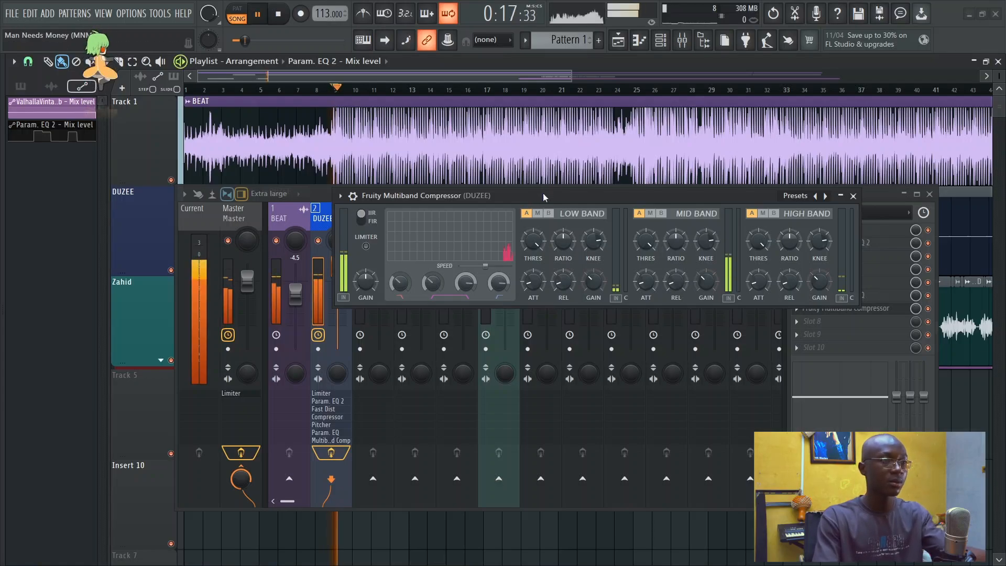
{"action": "key", "text": "ctrl+s"}
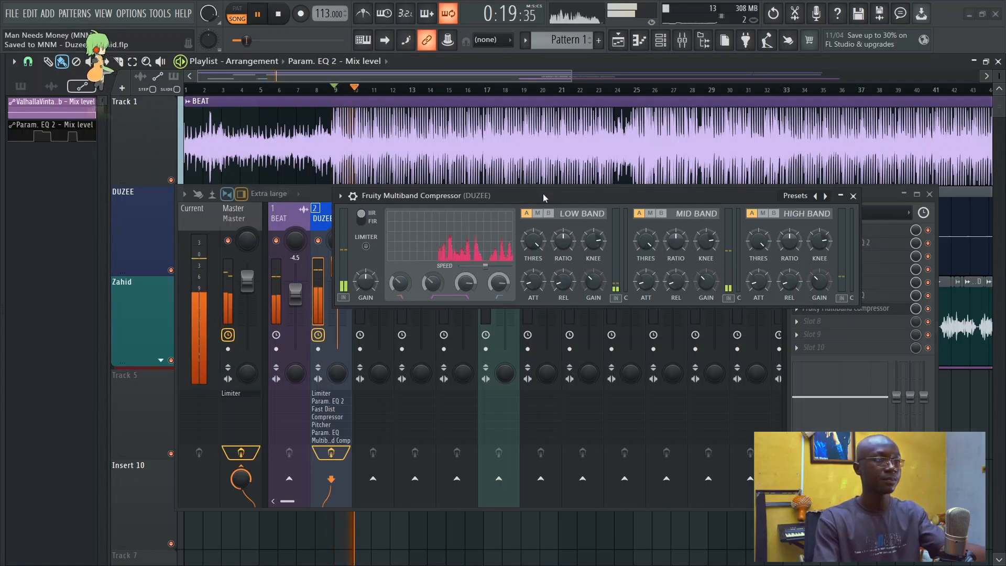
{"action": "left_click", "coordinate": [353, 196]}
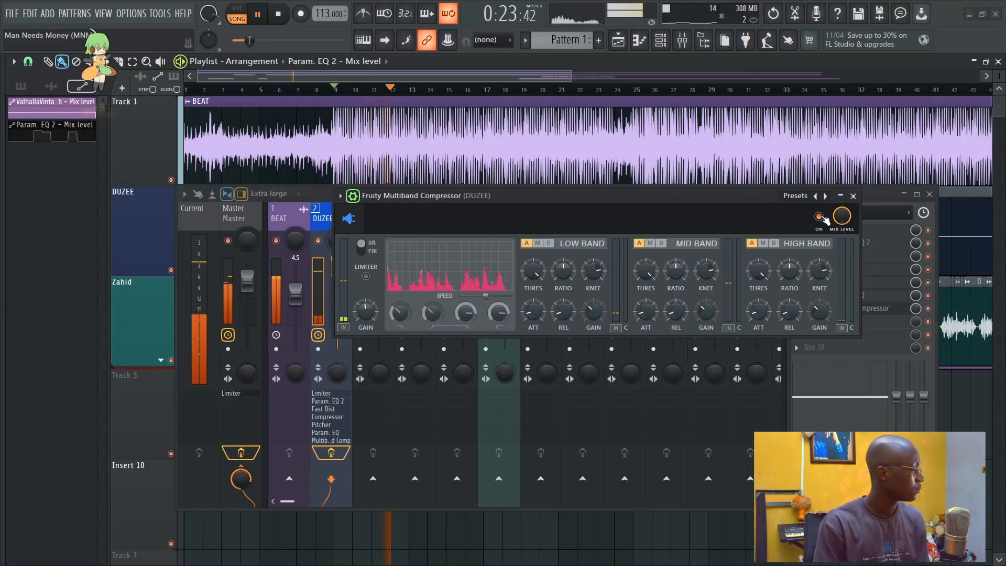
{"action": "key", "text": "space"}
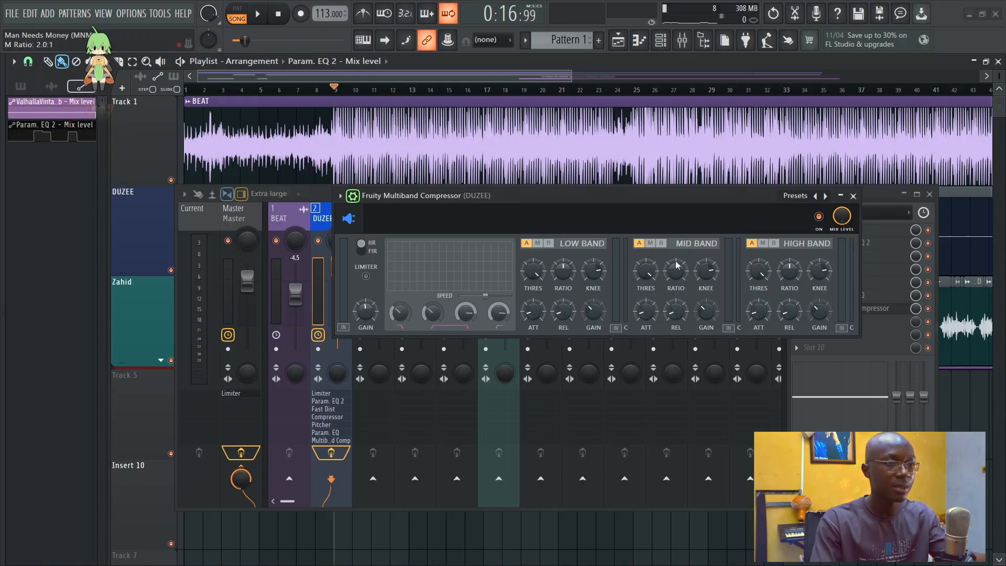
{"action": "key", "text": "space"}
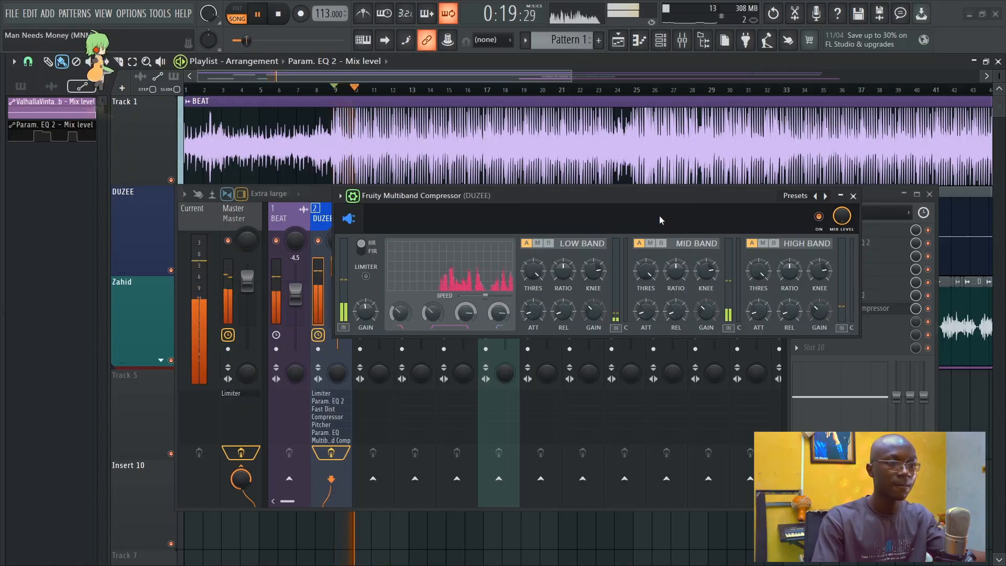
Step: Lower the mid band's upper frequency to 1092 Hz, lower the high band's frequency, and bypass the low and high bands
{"action": "left_click_drag", "start_coordinate": [470, 314], "coordinate": [470, 369]}
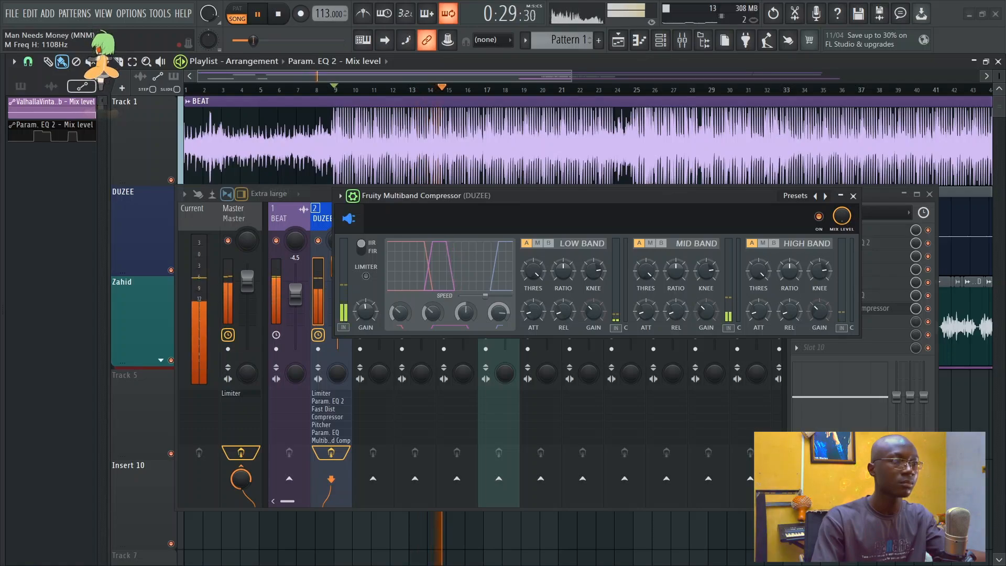
{"action": "mouse_move", "coordinate": [499, 313]}
{"action": "left_mouse_down"}
{"action": "mouse_move", "coordinate": [498, 353]}
{"action": "mouse_move", "coordinate": [502, 316]}
{"action": "left_mouse_up"}
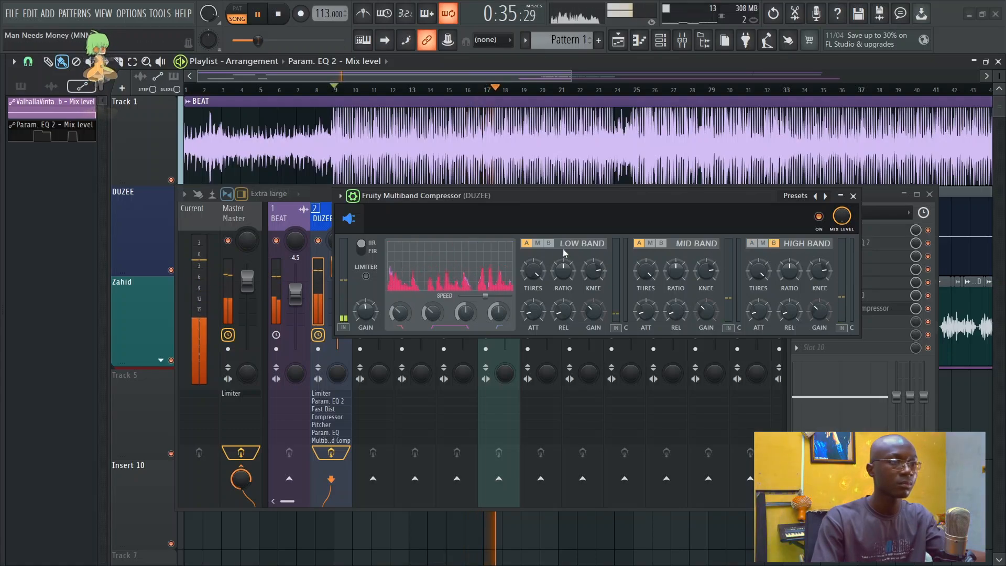
{"action": "left_click", "coordinate": [818, 216]}
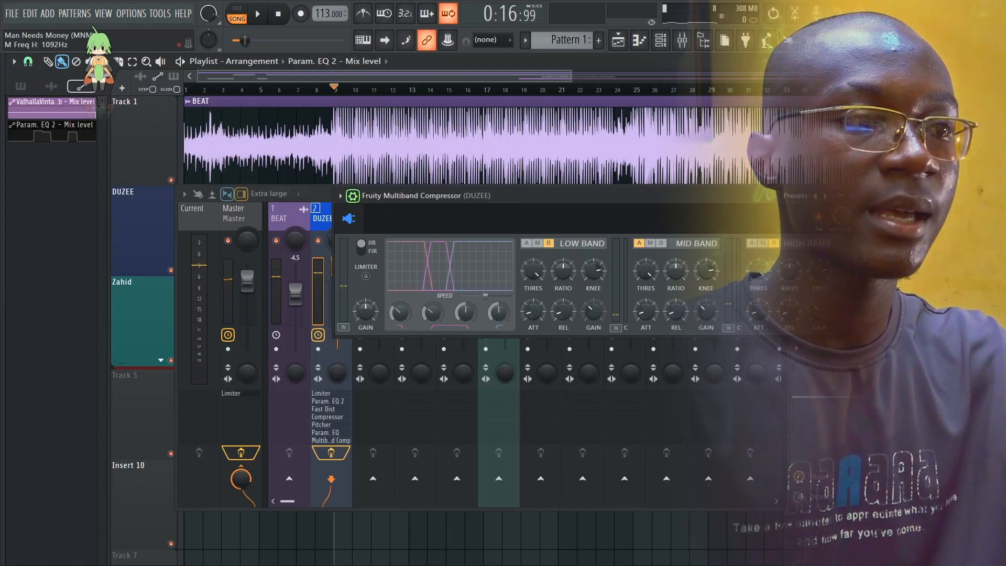
Step: Adjust the mid band's frequency range and set the high band's frequency to 735 Hz in the multiband compressor
{"action": "left_click_drag", "start_coordinate": [506, 315], "coordinate": [505, 297]}
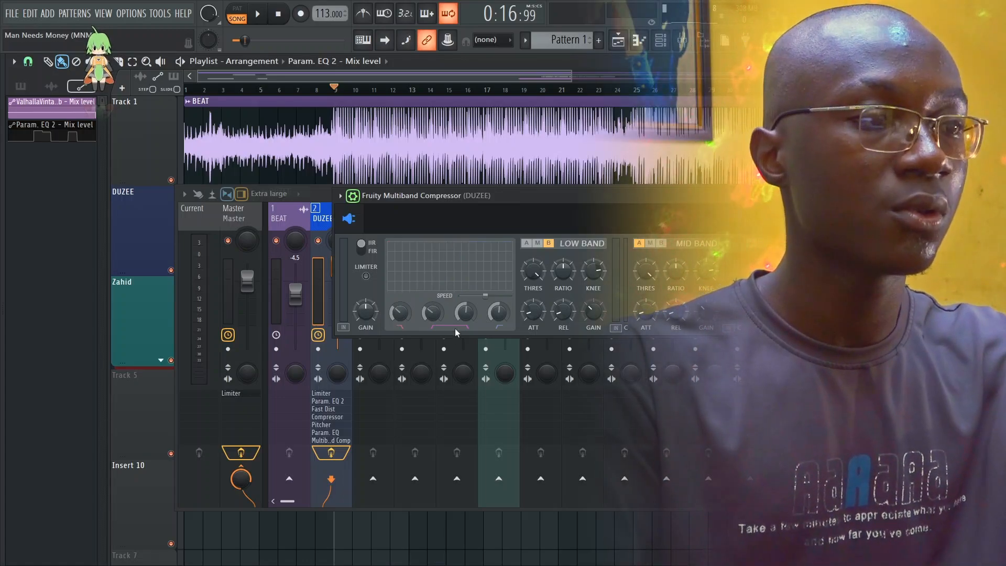
{"action": "left_click_drag", "start_coordinate": [466, 313], "coordinate": [432, 320]}
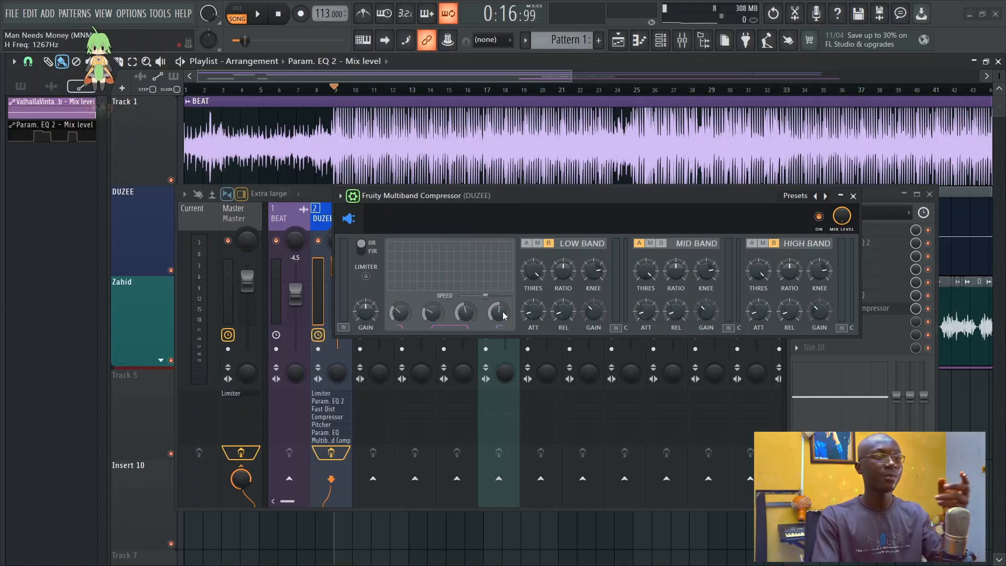
{"action": "left_click_drag", "start_coordinate": [503, 313], "coordinate": [503, 313]}
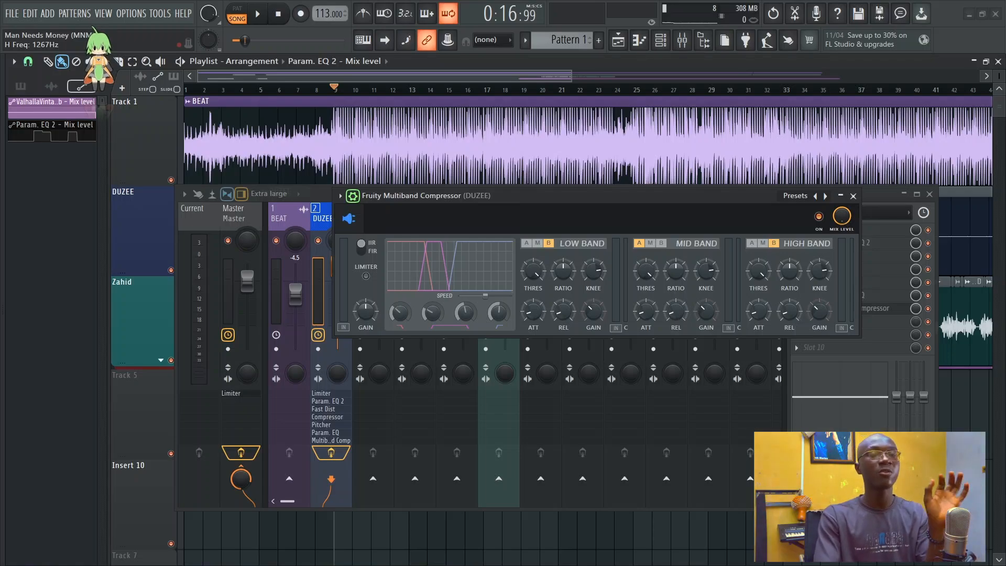
{"action": "left_click_drag", "start_coordinate": [498, 312], "coordinate": [498, 299]}
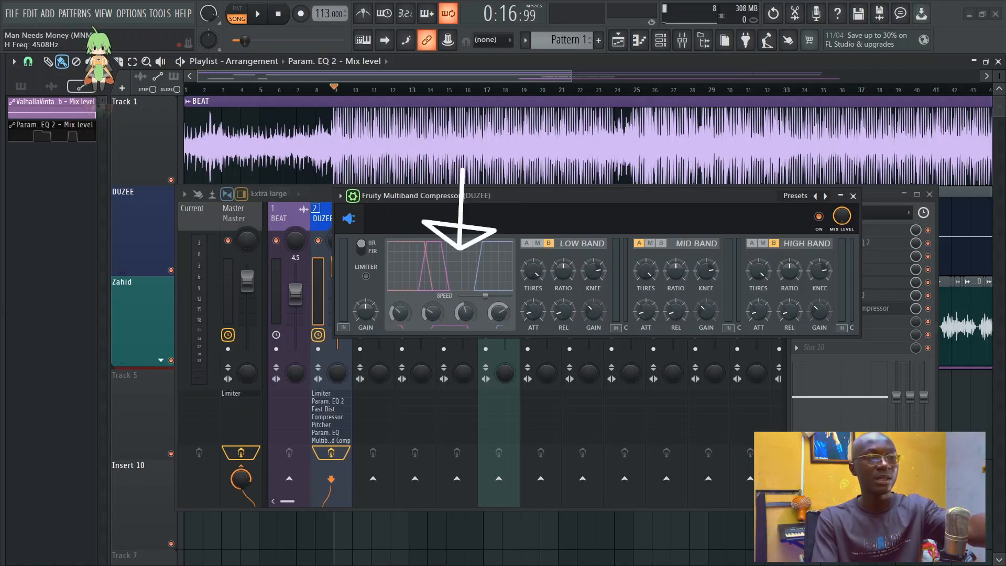
{"action": "left_click_drag", "start_coordinate": [498, 312], "coordinate": [498, 316]}
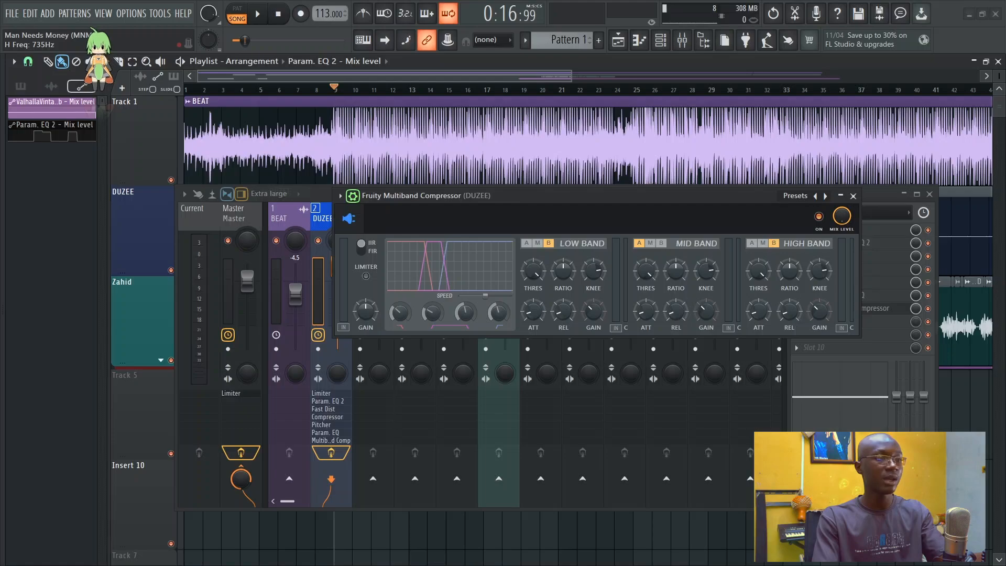
Step: During playback, lower the mid band's threshold, compare the band off and on, and lengthen its attack slightly
{"action": "key", "text": "space"}
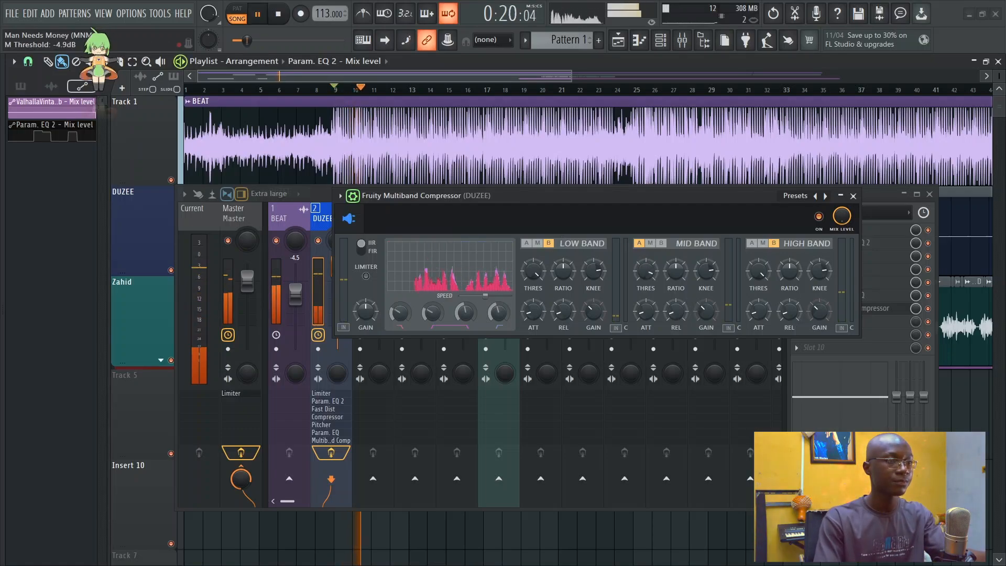
{"action": "mouse_move", "coordinate": [645, 270]}
{"action": "left_mouse_down"}
{"action": "mouse_move", "coordinate": [646, 283]}
{"action": "mouse_move", "coordinate": [645, 271]}
{"action": "left_mouse_up"}
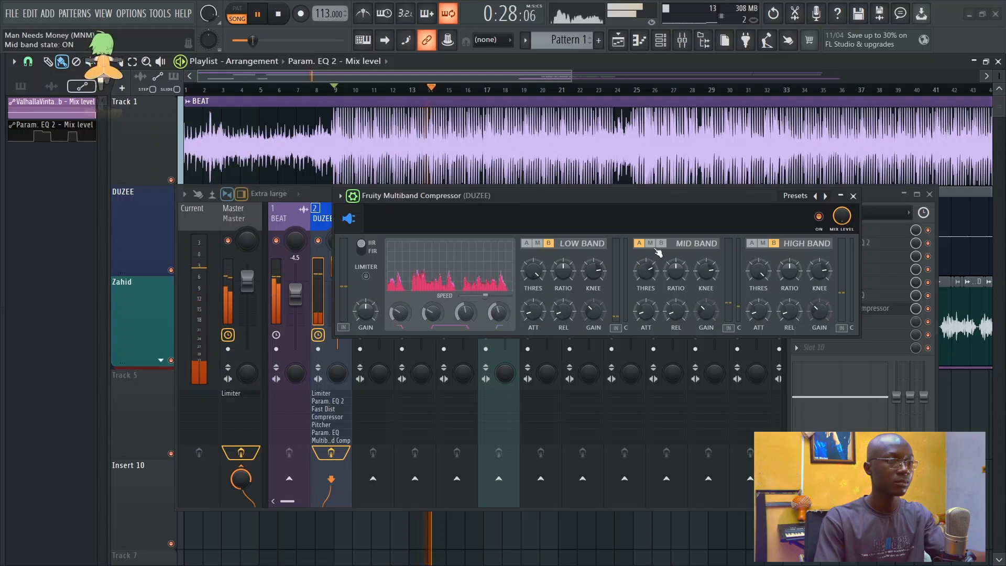
{"action": "left_click", "coordinate": [651, 243]}
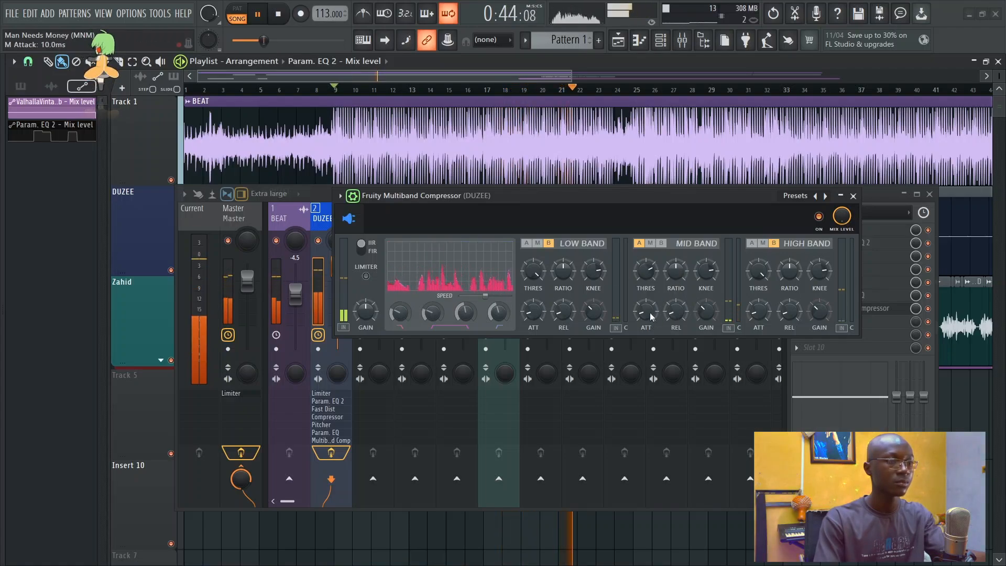
{"action": "left_click_drag", "start_coordinate": [651, 316], "coordinate": [651, 309]}
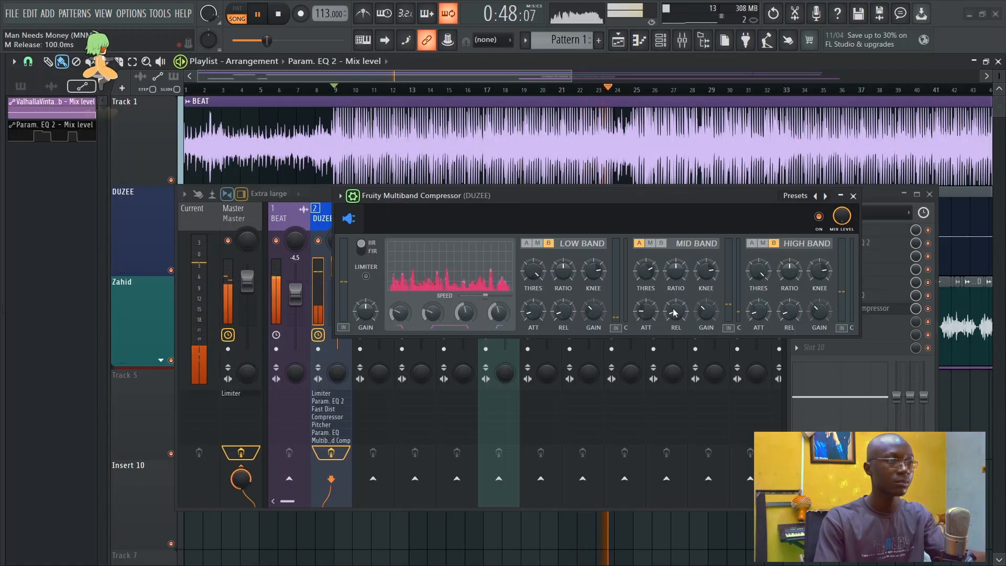
Step: Adjust the mid band's release, compare the multiband compressor off and on during playback, and save the project
{"action": "left_click_drag", "start_coordinate": [673, 311], "coordinate": [673, 306]}
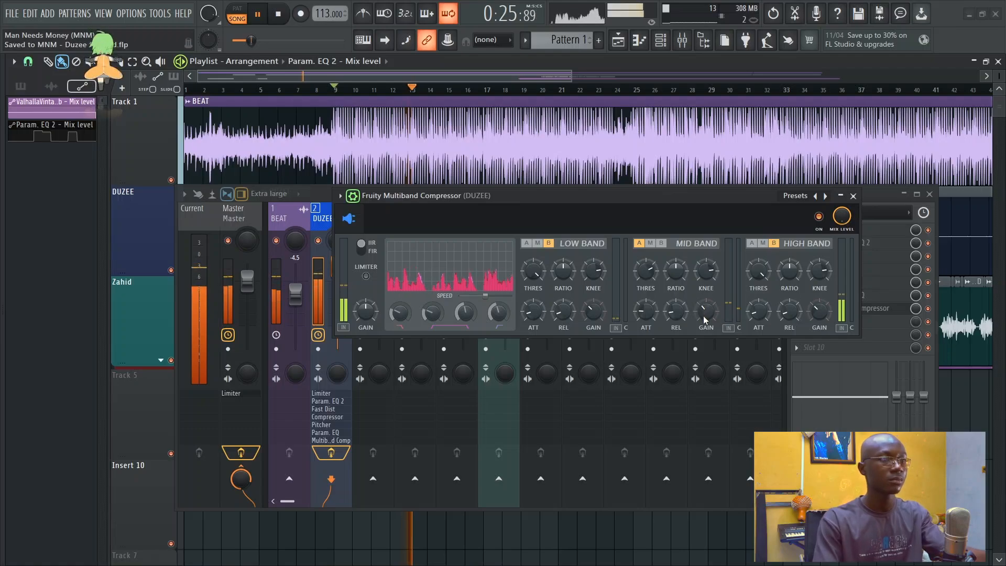
{"action": "left_click", "coordinate": [819, 216]}
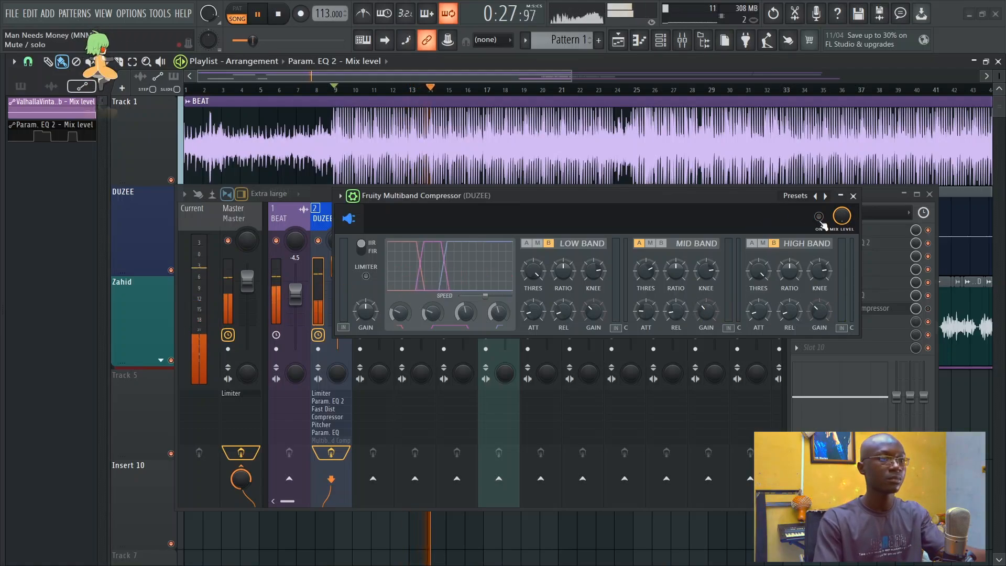
{"action": "left_click", "coordinate": [819, 216]}
{"action": "key", "text": "space"}
{"action": "key", "text": "ctrl+s"}
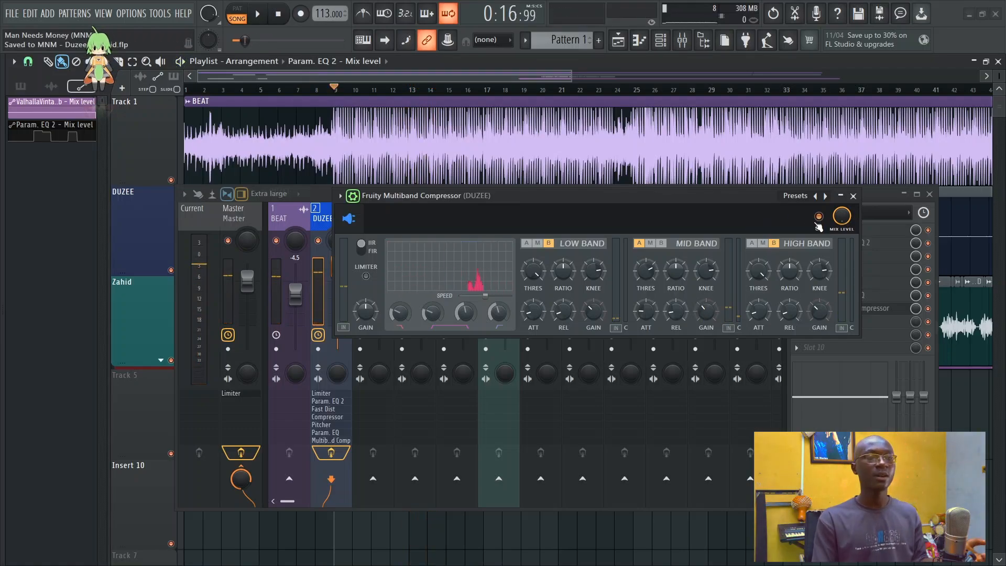
Step: Play the vocal with the multiband compressor bypassed, replay the same passage with it enabled, and toggle it to compare
{"action": "left_click", "coordinate": [820, 217]}
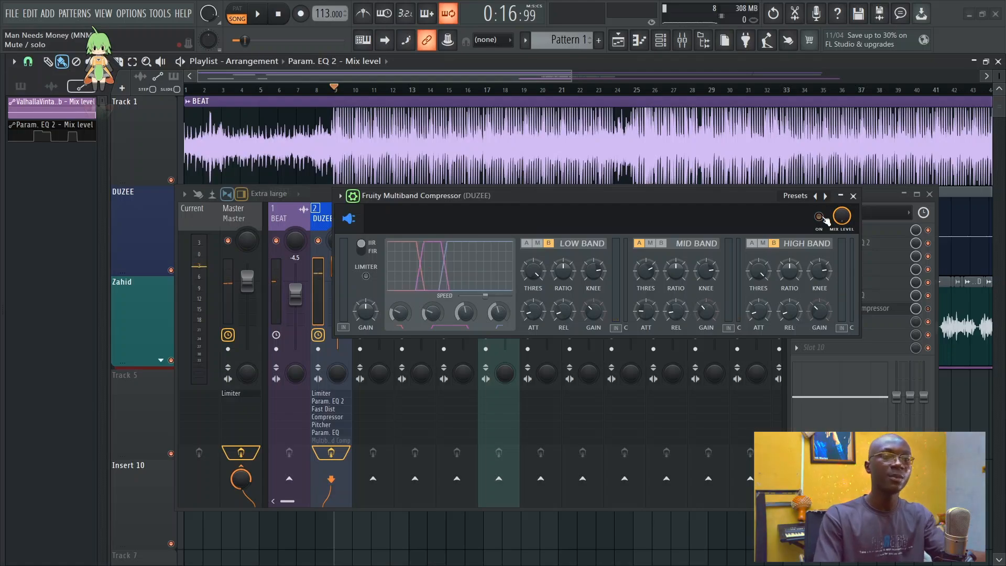
{"action": "key", "text": "space"}
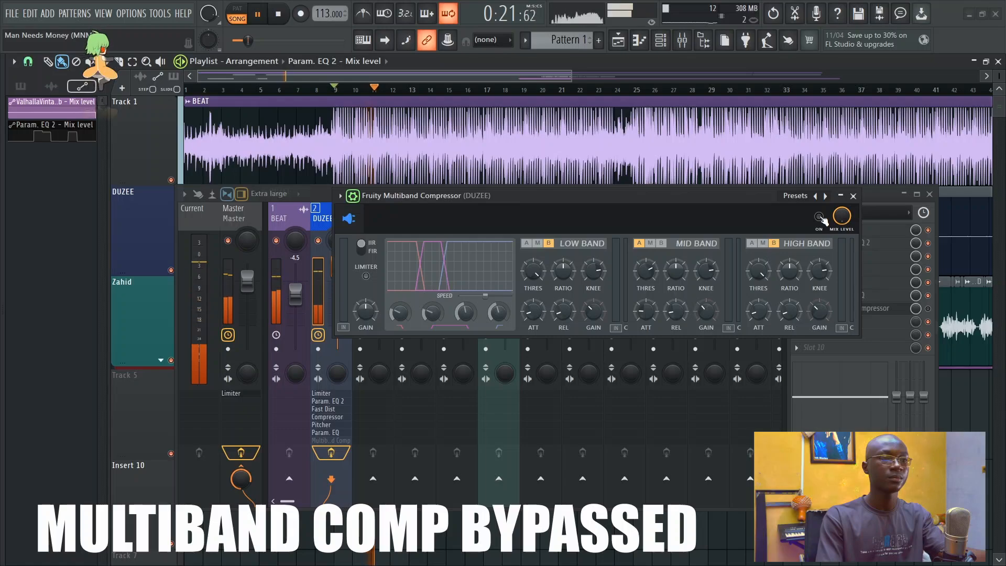
{"action": "key", "text": "space"}
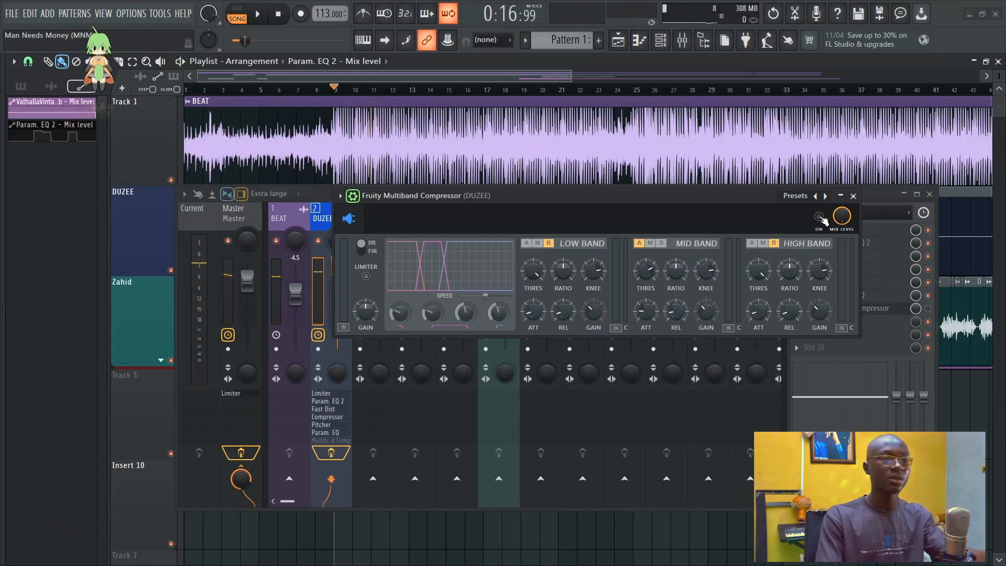
{"action": "left_click", "coordinate": [820, 216]}
{"action": "key", "text": "space"}
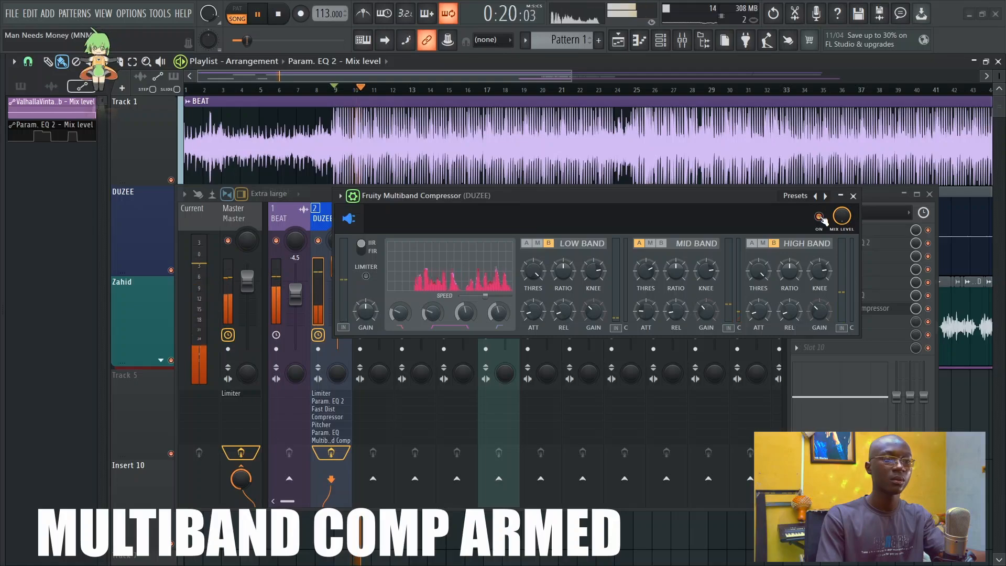
{"action": "left_click", "coordinate": [820, 218]}
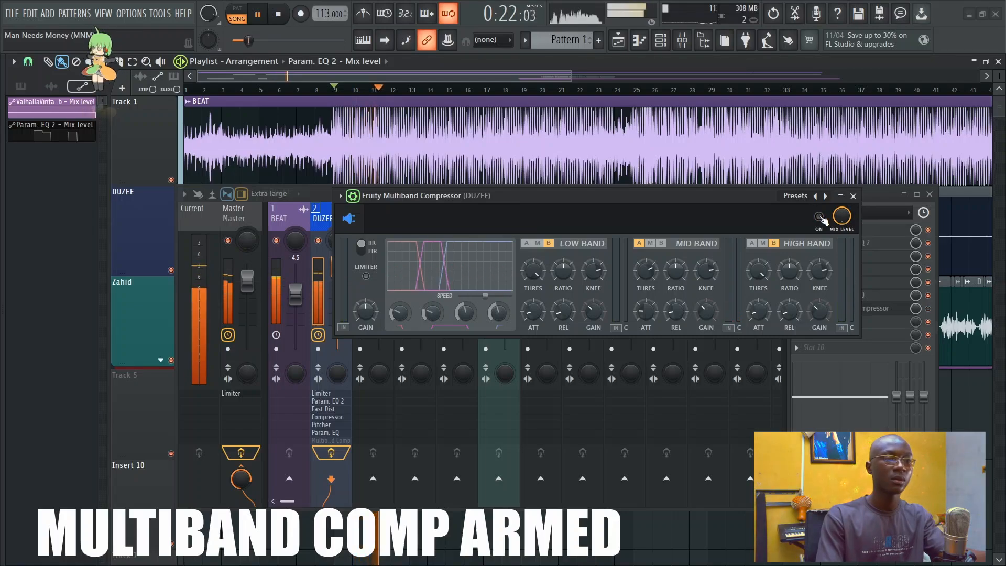
{"action": "left_click", "coordinate": [820, 217]}
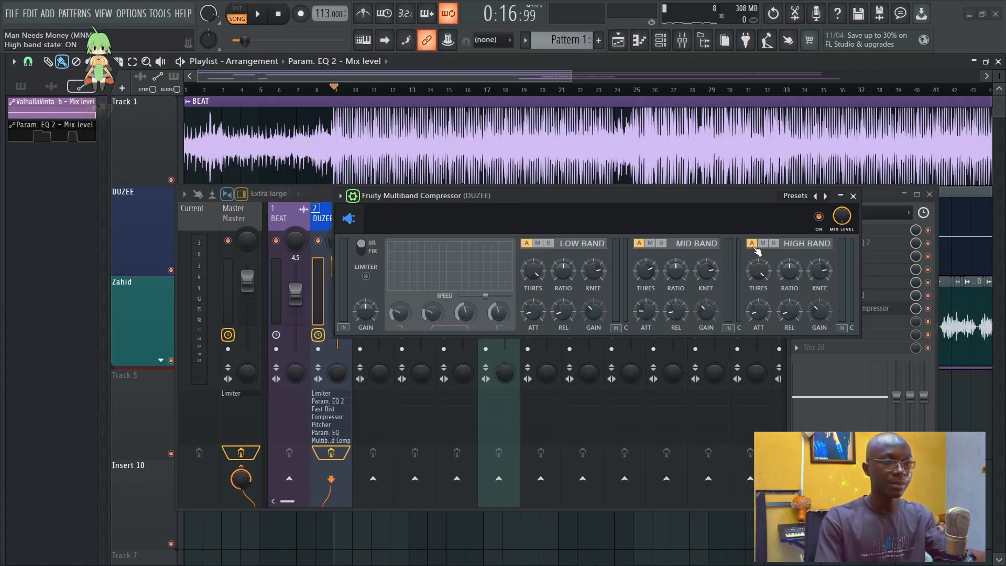
Step: During playback, set the high band's threshold to about -17 dB and its gain to about 2.8 dB, and close the multiband compressor
{"action": "key", "text": "space"}
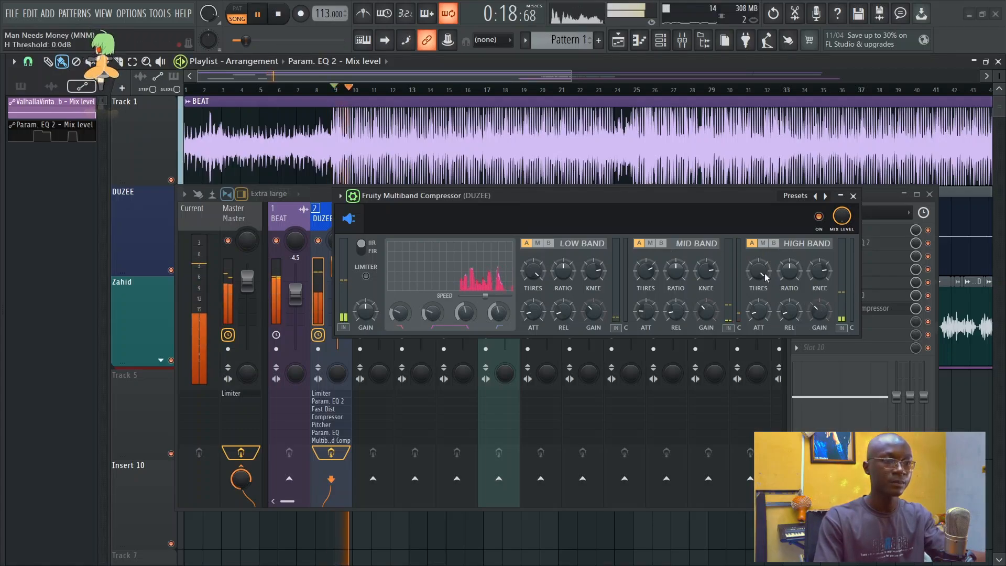
{"action": "left_click_drag", "start_coordinate": [758, 271], "coordinate": [759, 285]}
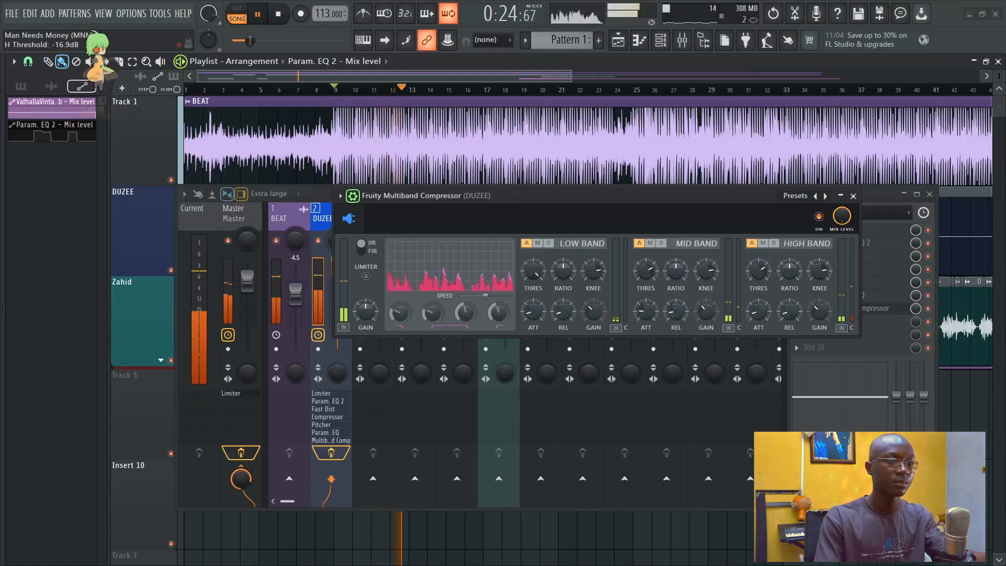
{"action": "left_click_drag", "start_coordinate": [759, 285], "coordinate": [758, 284]}
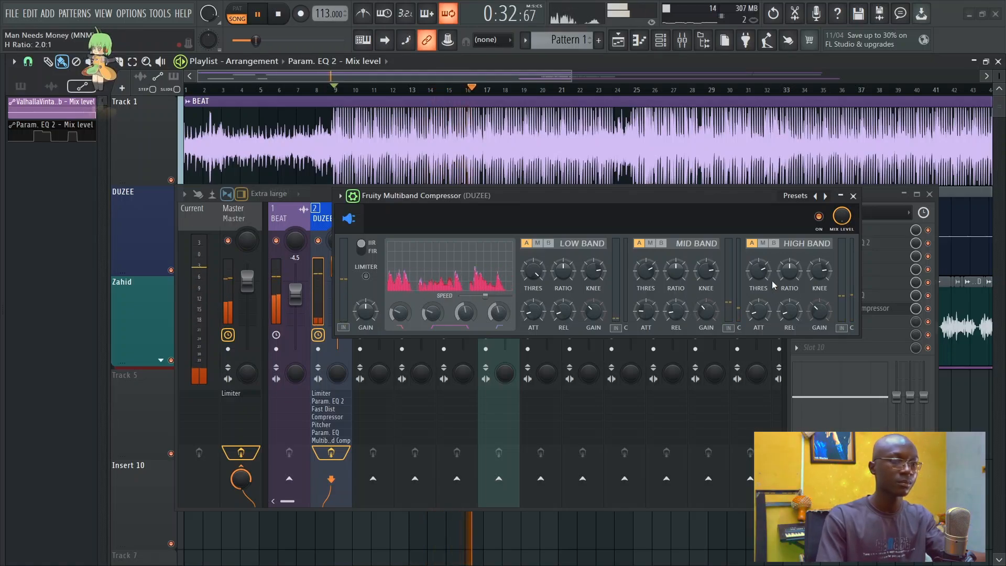
{"action": "left_click_drag", "start_coordinate": [817, 315], "coordinate": [818, 304]}
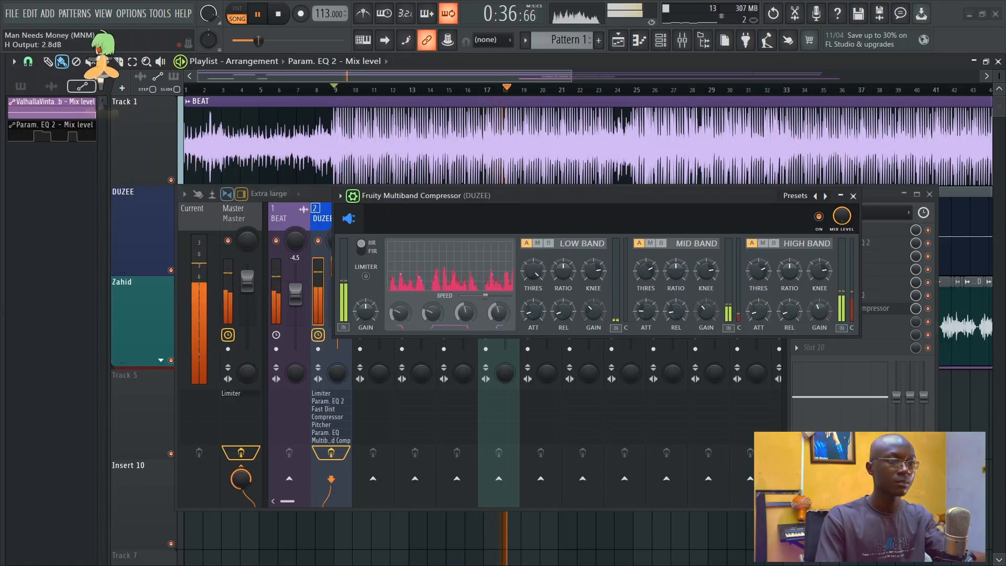
{"action": "key", "text": "space"}
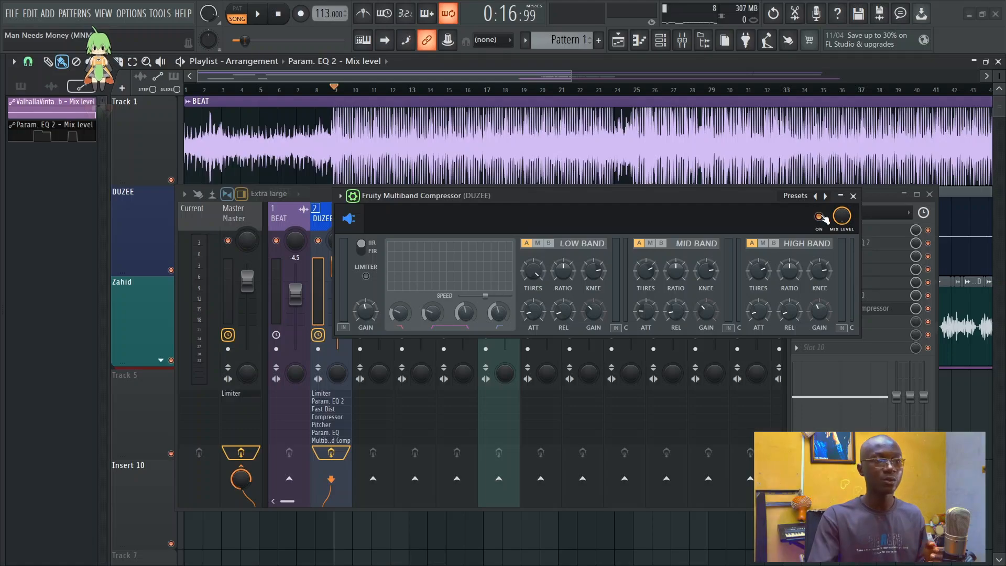
{"action": "left_click", "coordinate": [853, 196]}
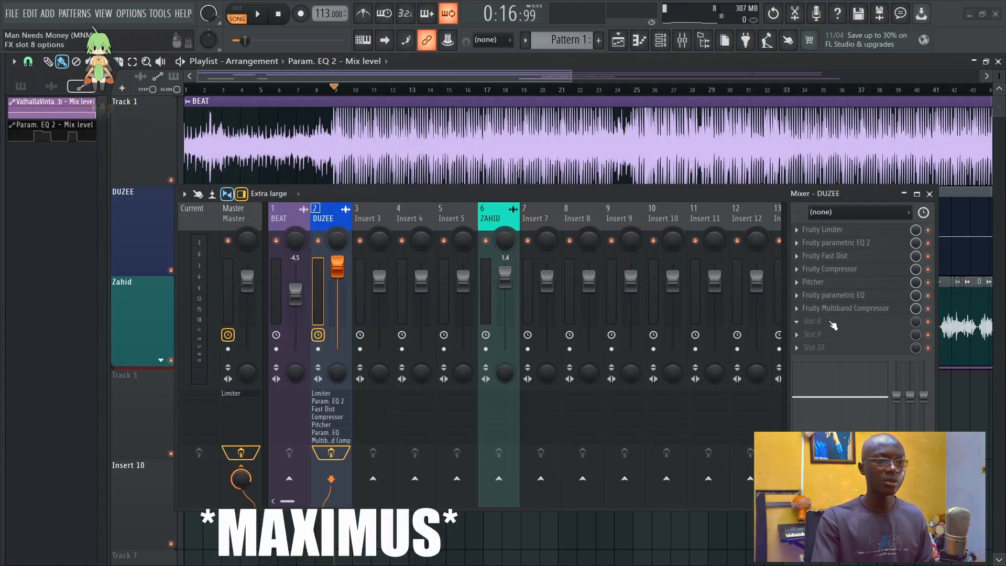
Step: Load a second Fruity Multiband Compressor into effect slot 8 and bypass its low and mid bands
{"action": "left_click", "coordinate": [832, 323]}
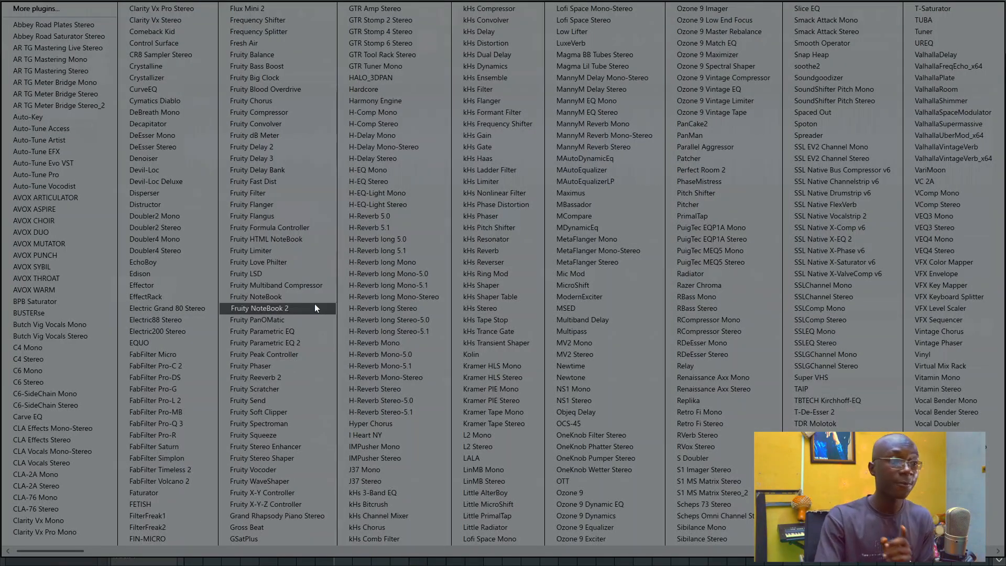
{"action": "left_click", "coordinate": [313, 287]}
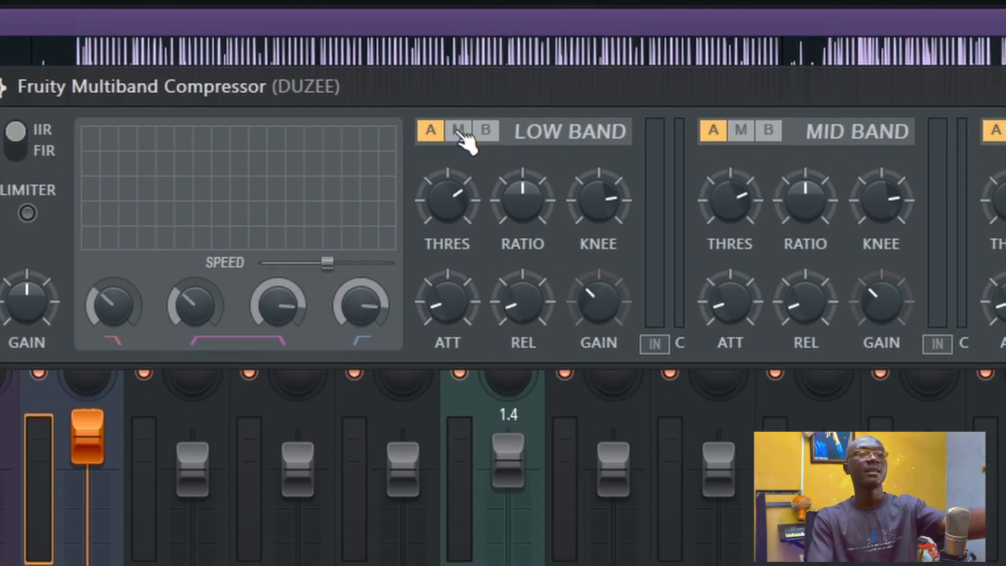
{"action": "left_click", "coordinate": [458, 131]}
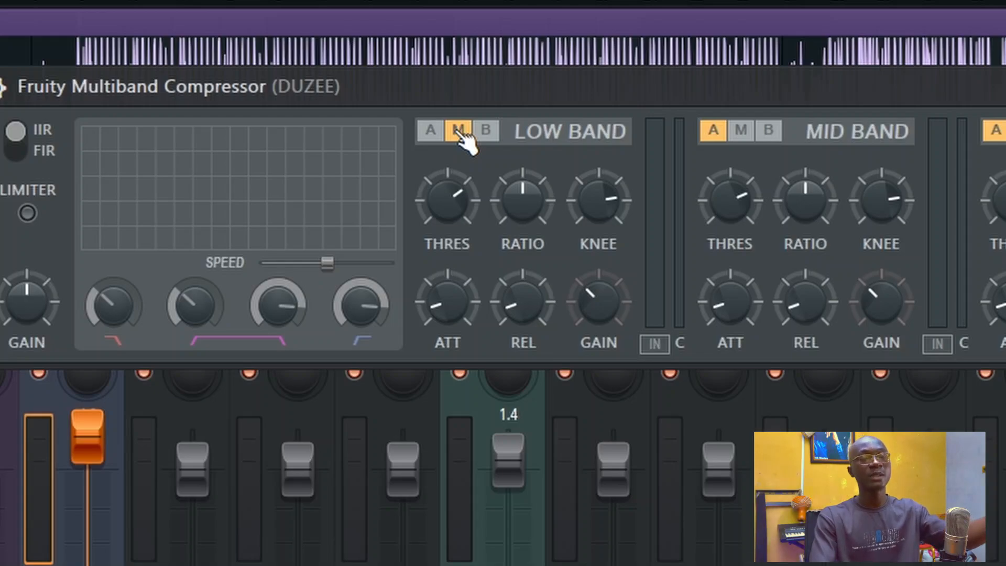
{"action": "left_click", "coordinate": [482, 132]}
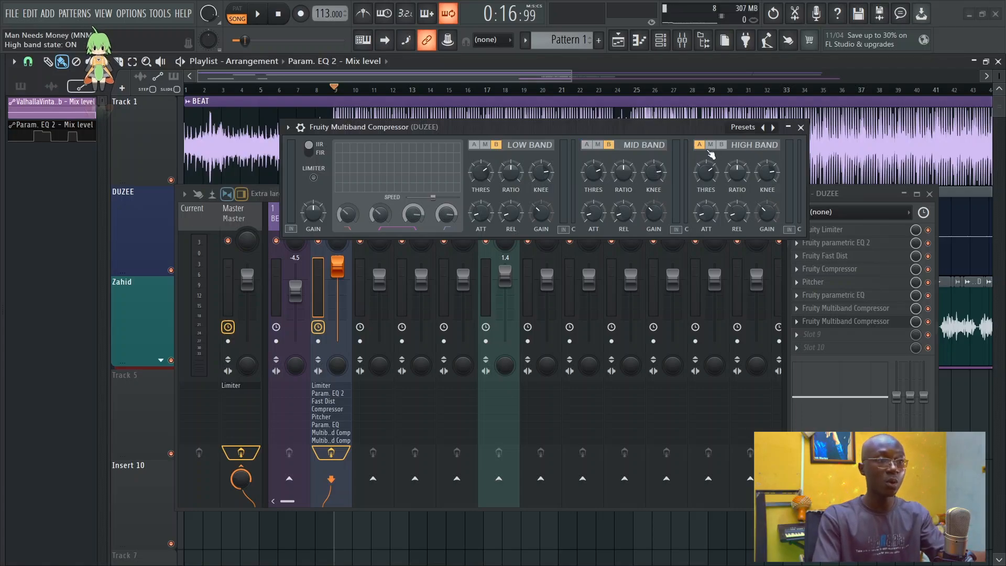
{"action": "left_click_drag", "start_coordinate": [547, 131], "coordinate": [506, 284]}
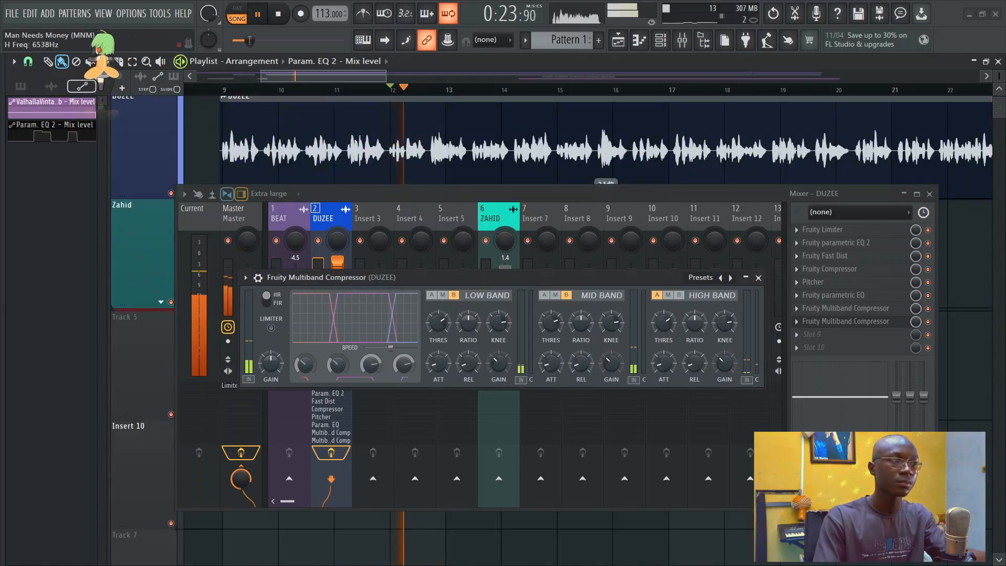
Step: Save the project and set the second compressor's high band threshold to about -24.5 dB while replaying the vocal from bar 12
{"action": "key", "text": "space"}
{"action": "key", "text": "ctrl+s"}
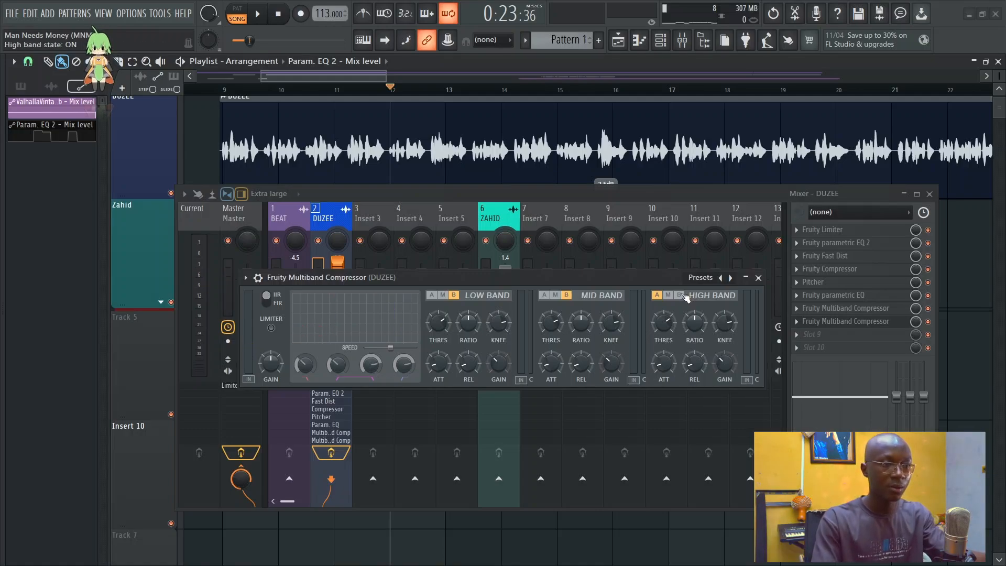
{"action": "key", "text": "space"}
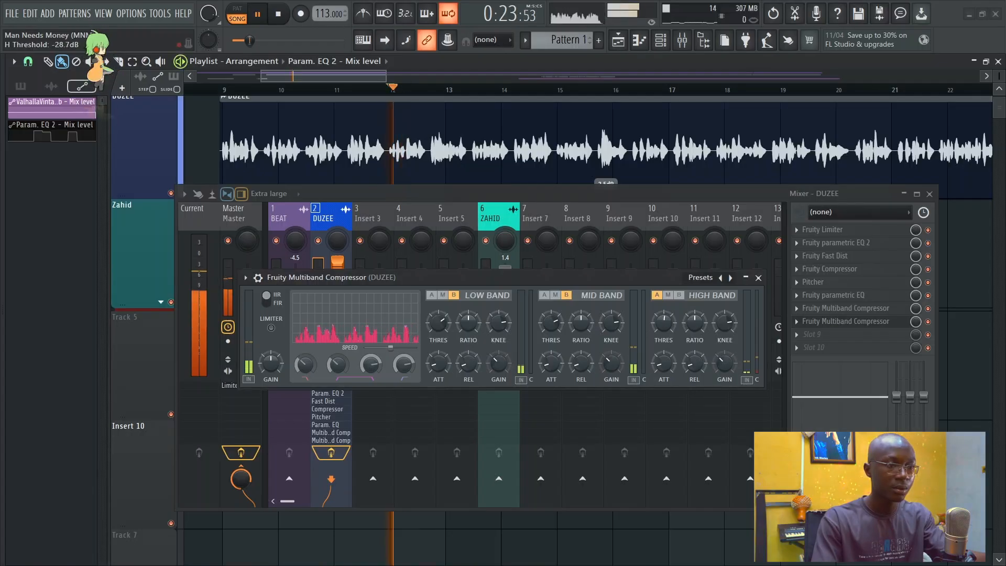
{"action": "key", "text": "space"}
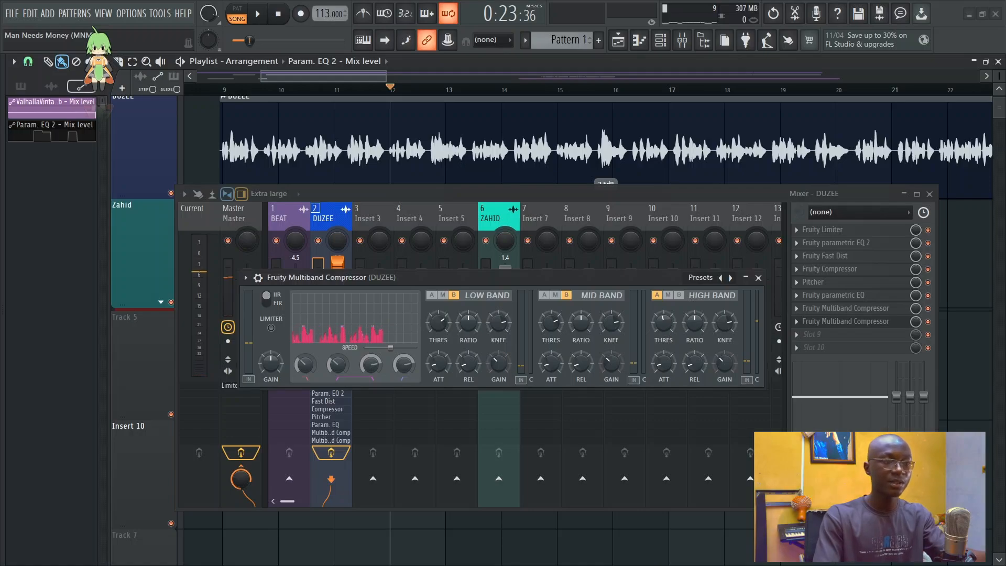
{"action": "key", "text": "space"}
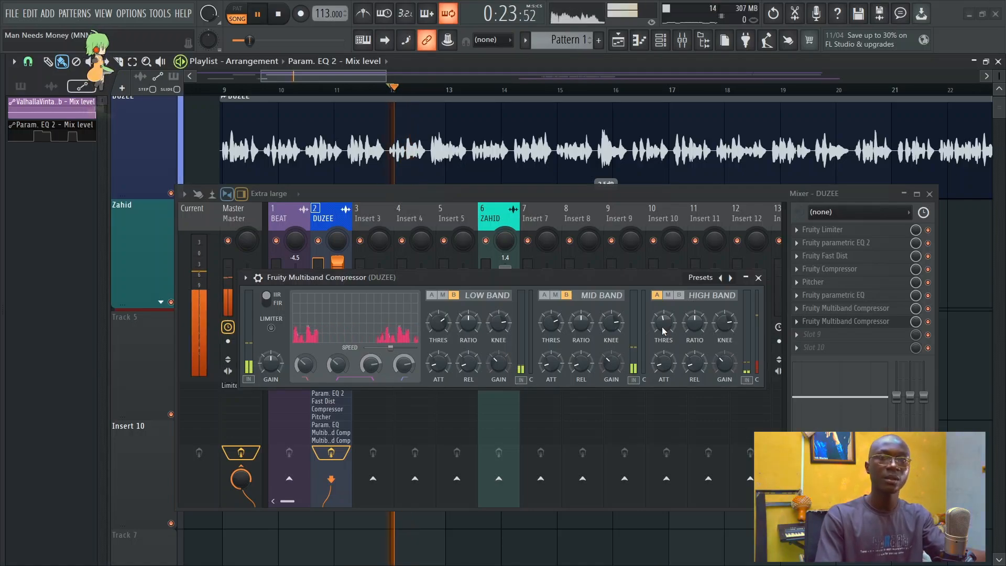
{"action": "key", "text": "space"}
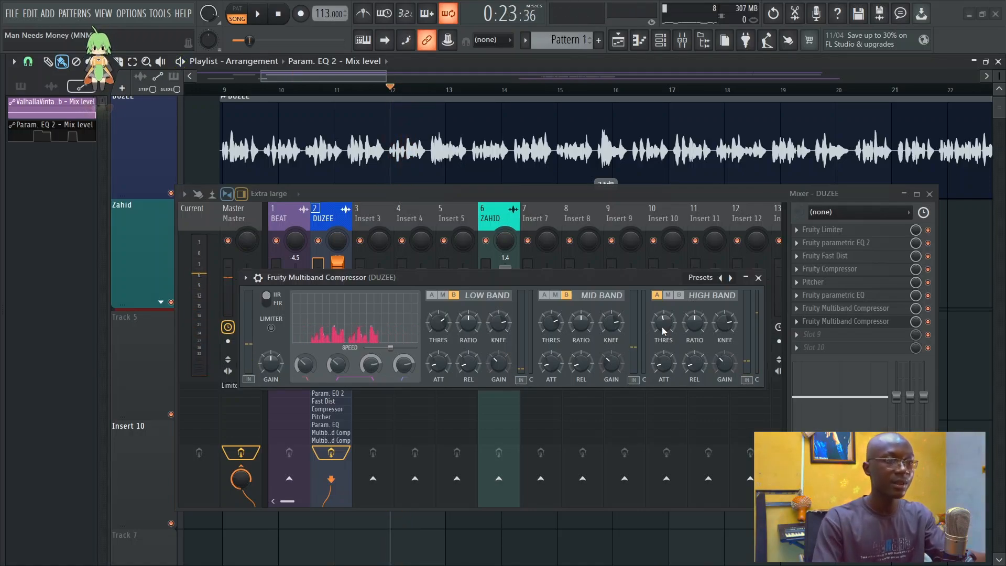
{"action": "left_click_drag", "start_coordinate": [662, 331], "coordinate": [663, 330]}
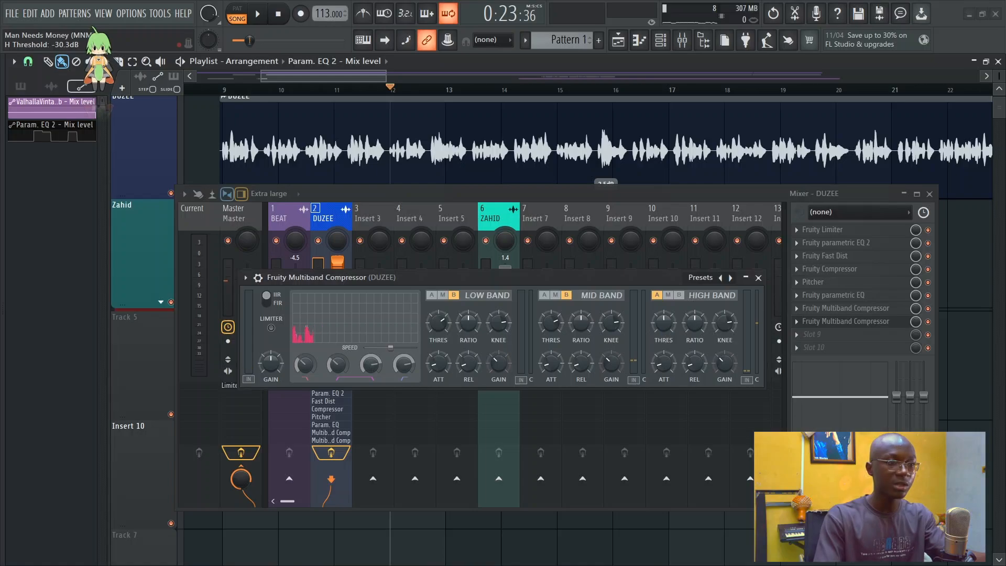
{"action": "key", "text": "space"}
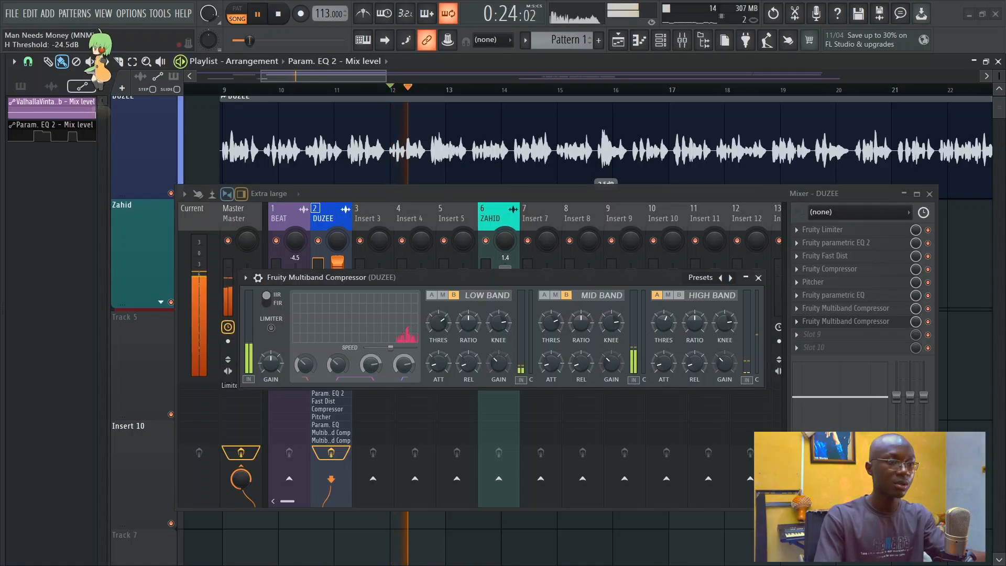
{"action": "key", "text": "space"}
{"action": "key", "text": "space"}
{"action": "left_click_drag", "start_coordinate": [662, 331], "coordinate": [662, 333]}
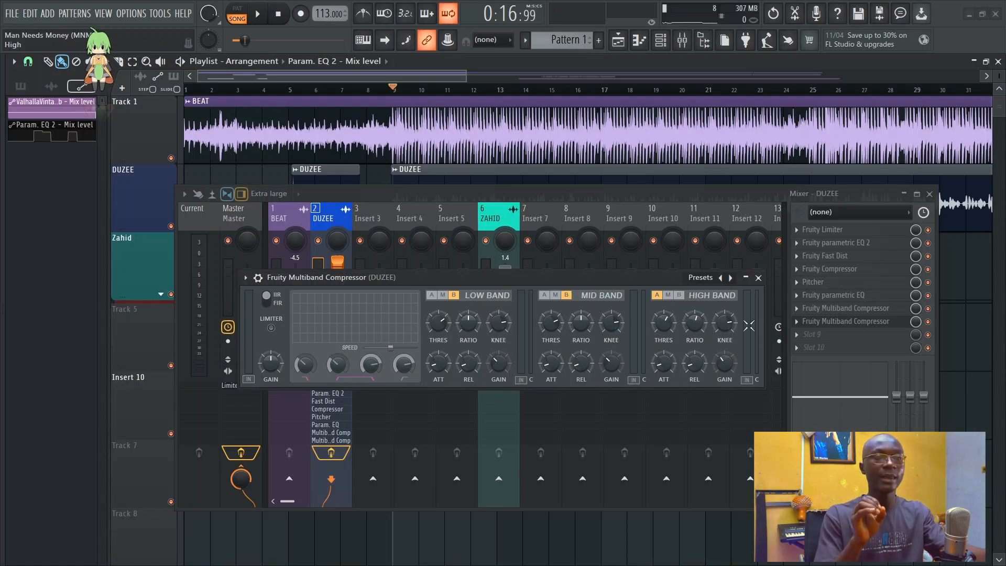
Step: Play the vocal from bar 9 through the second multiband compressor and close the plugin
{"action": "key", "text": "space"}
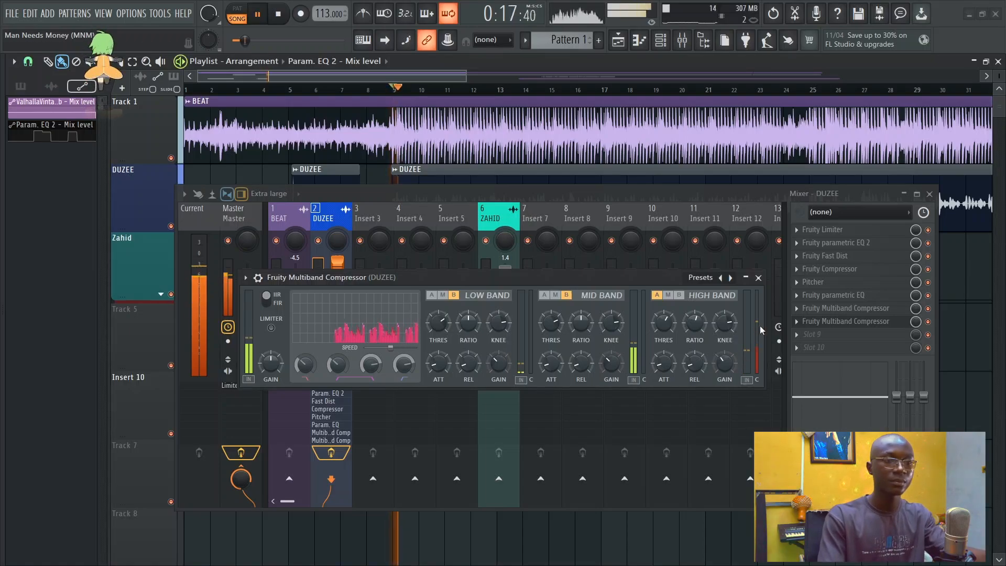
{"action": "key", "text": "space"}
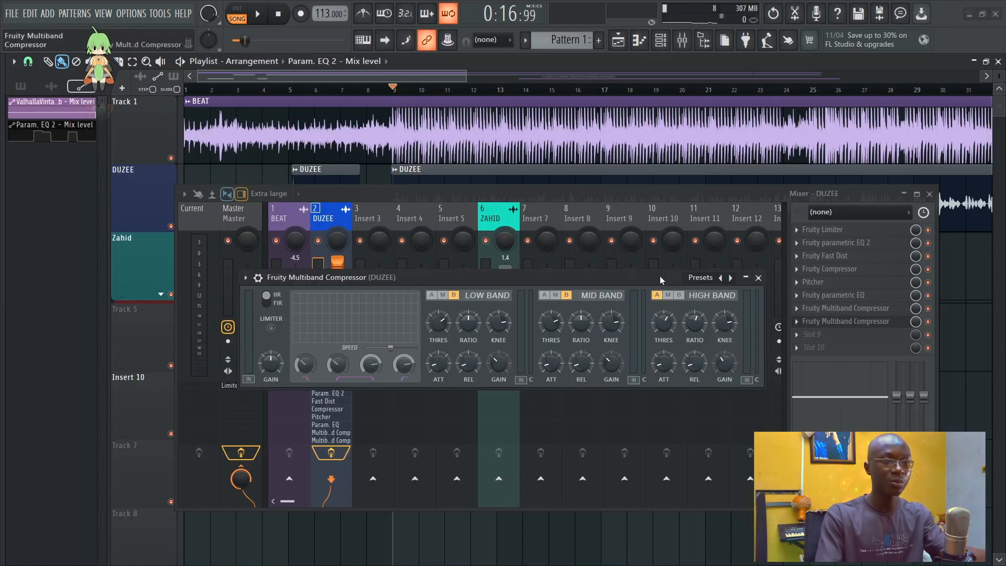
{"action": "left_click_drag", "start_coordinate": [661, 280], "coordinate": [646, 263]}
{"action": "key", "text": "space"}
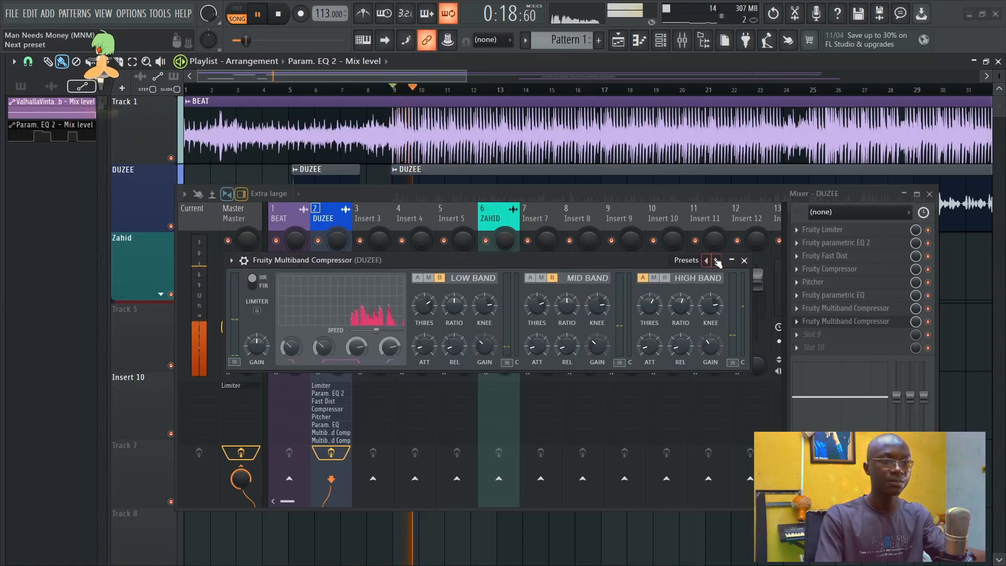
{"action": "left_click", "coordinate": [743, 261]}
{"action": "key", "text": "space"}
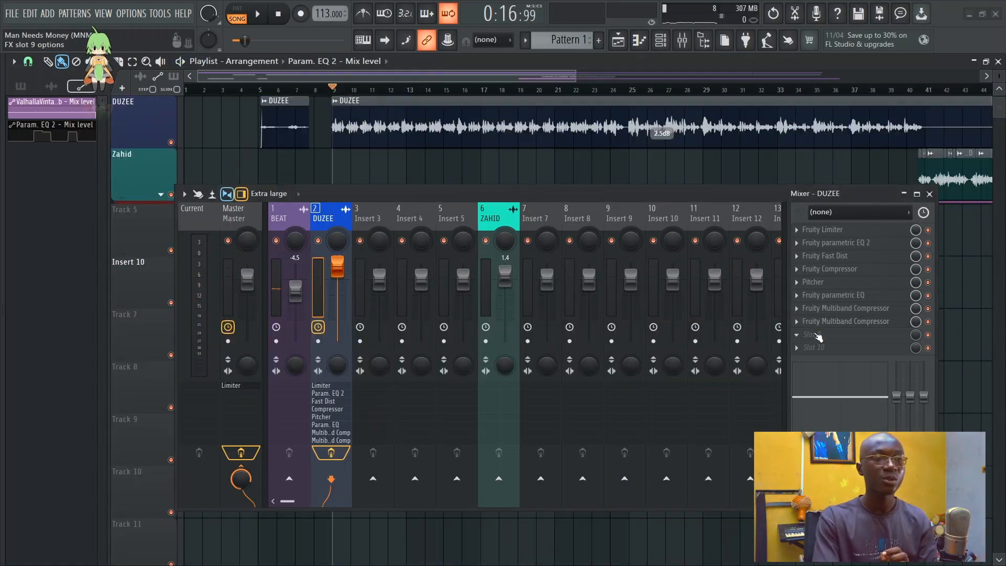
Step: Load Fruity Filter into effect slot 9 of the lead vocal's mixer track and switch it off and on during playback to compare
{"action": "left_click", "coordinate": [813, 332]}
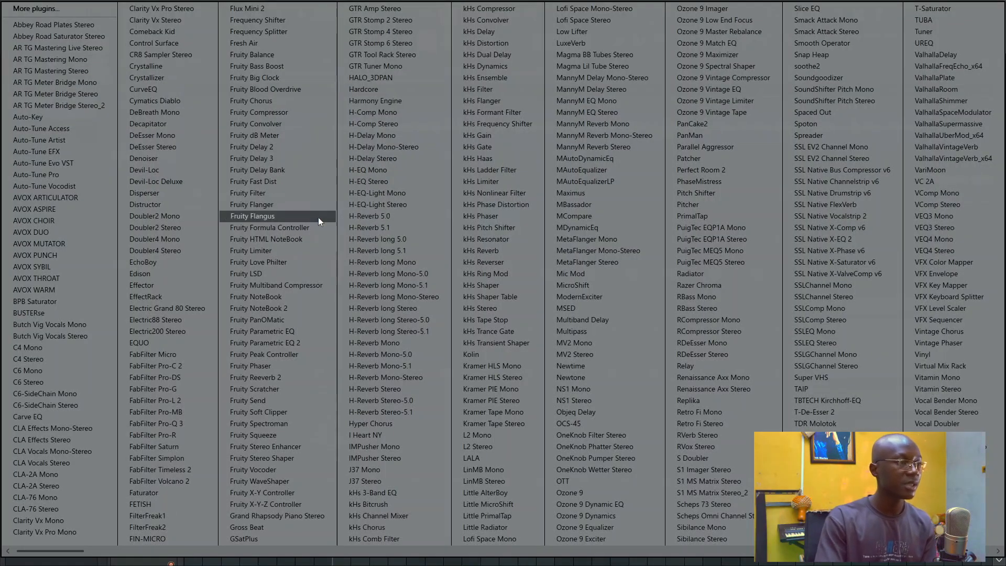
{"action": "left_click", "coordinate": [247, 193]}
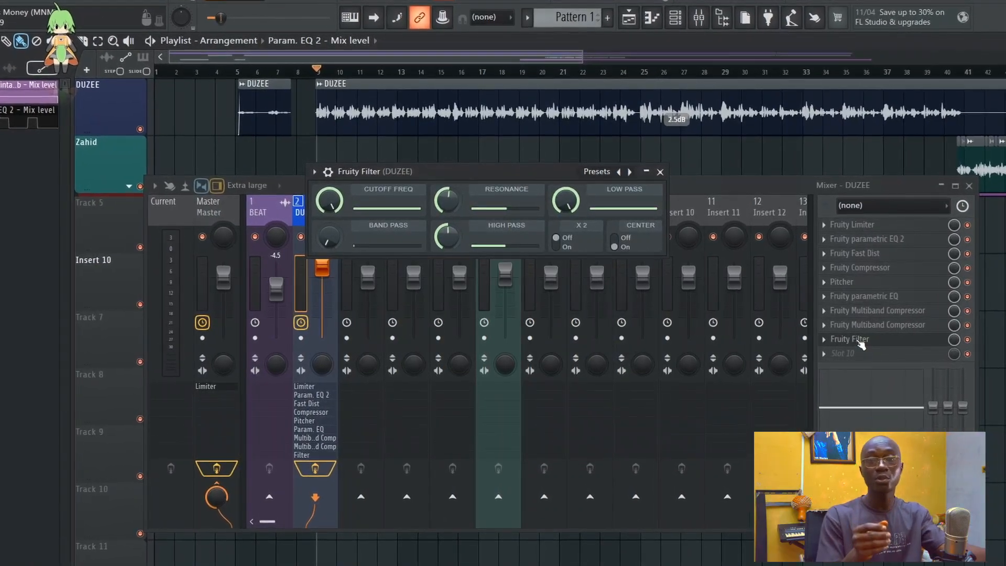
{"action": "key", "text": "space"}
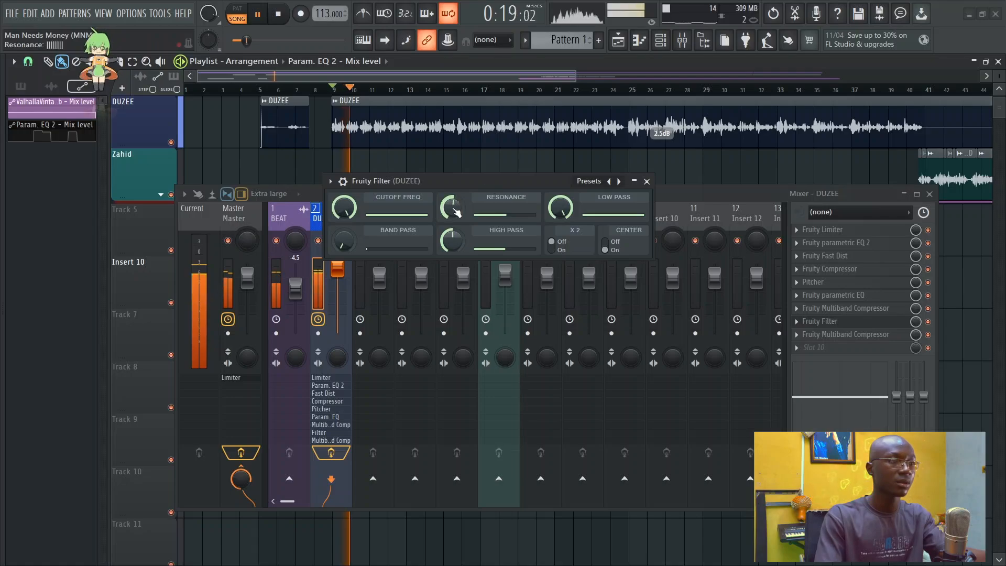
{"action": "left_click", "coordinate": [343, 181]}
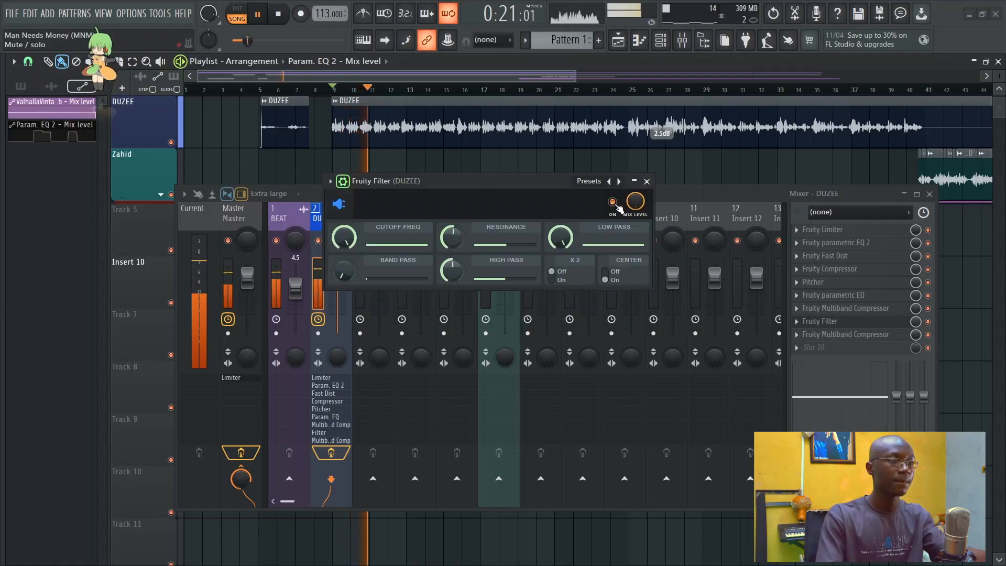
{"action": "left_click", "coordinate": [613, 202]}
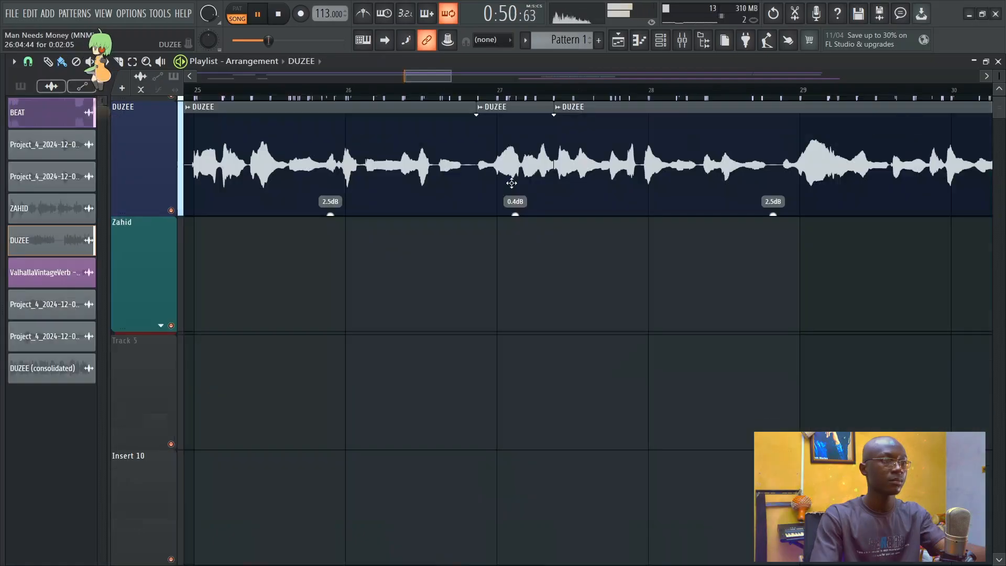
Step: Set the lead vocal audio clip's declicking mode to Generic (bleeding) and close the clip's settings
{"action": "left_click", "coordinate": [30, 240]}
{"action": "left_click", "coordinate": [182, 234]}
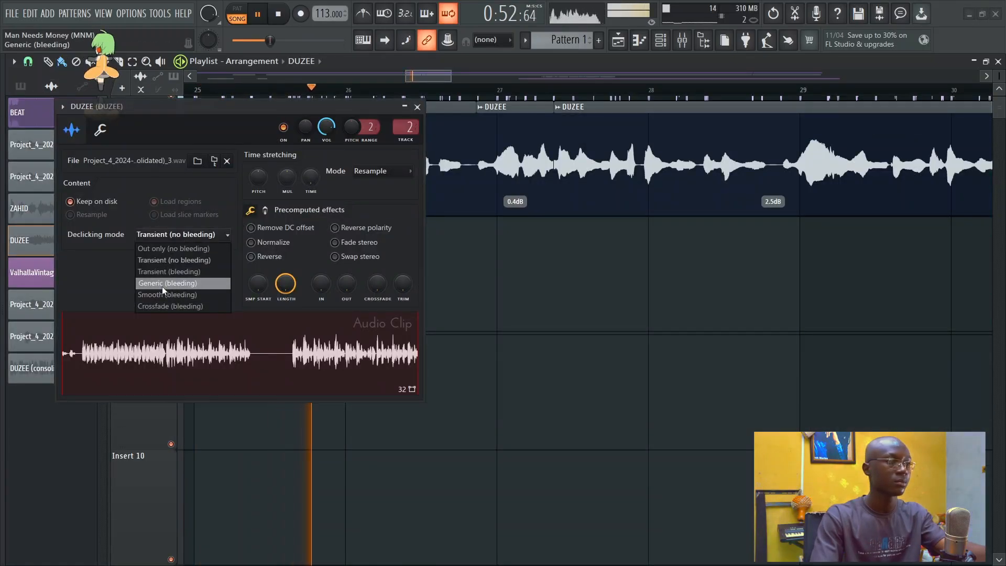
{"action": "left_click", "coordinate": [162, 286]}
{"action": "key", "text": "Escape"}
{"action": "right_click", "coordinate": [342, 258], "text": "ctrl"}
{"action": "scroll", "coordinate": [505, 248], "scroll_direction": "up", "scroll_amount": 7}
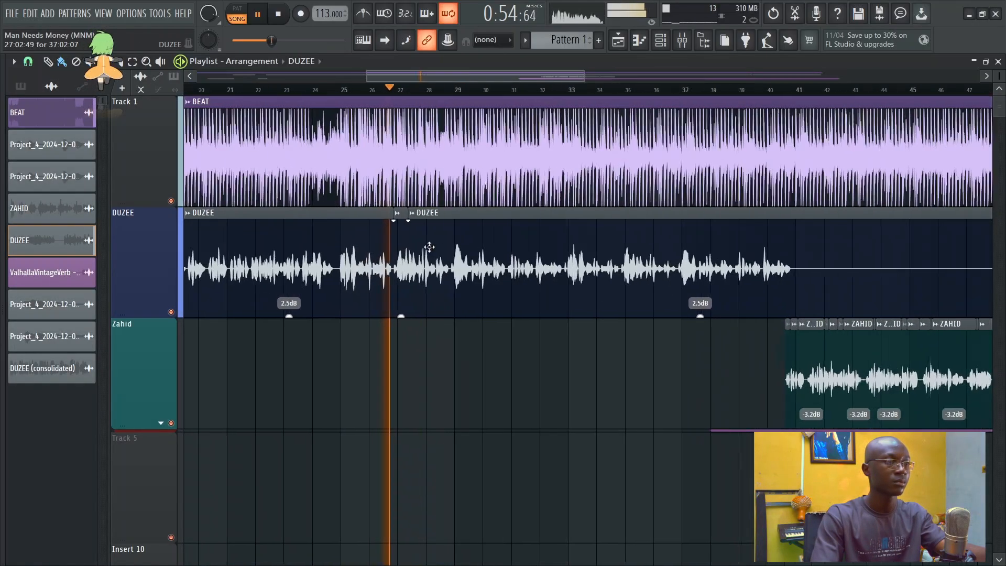
{"action": "scroll", "coordinate": [412, 249], "scroll_direction": "down", "scroll_amount": 1}
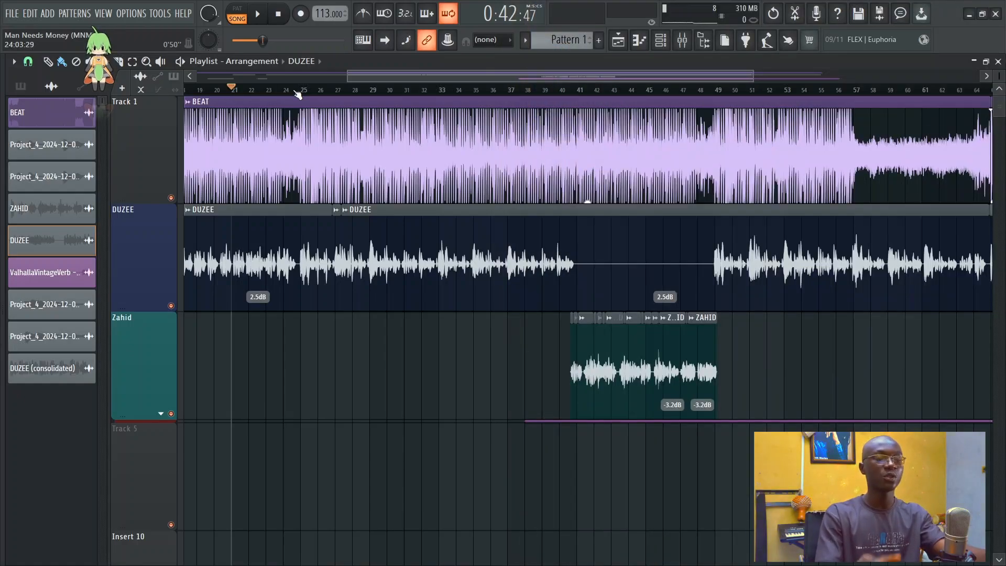
Step: Load Fruity Parametric EQ 2 into slot 10, cut band 5 by about 2.6 dB near 6.4 kHz while playing from bar 25, and save
{"action": "left_click", "coordinate": [298, 90]}
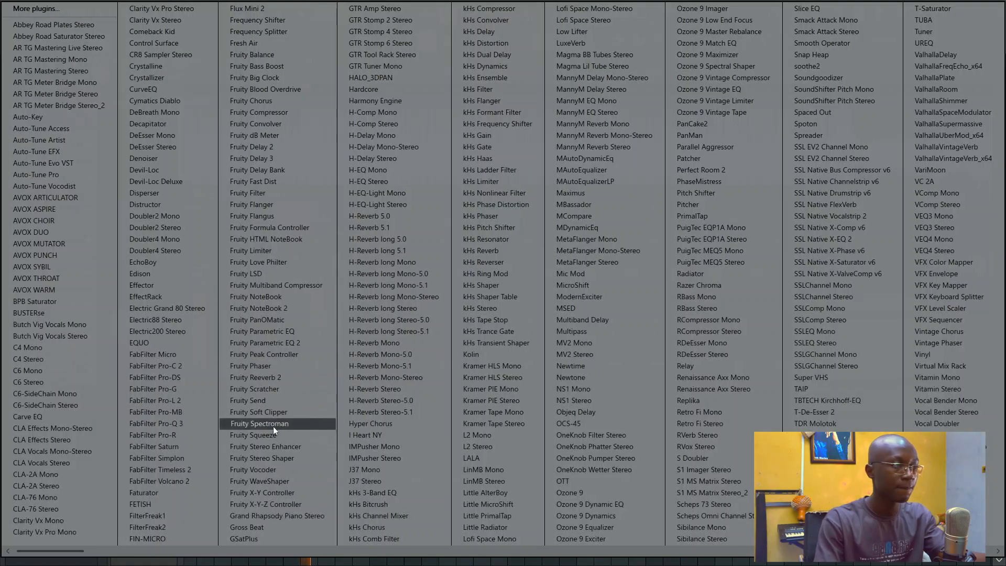
{"action": "left_click", "coordinate": [278, 343]}
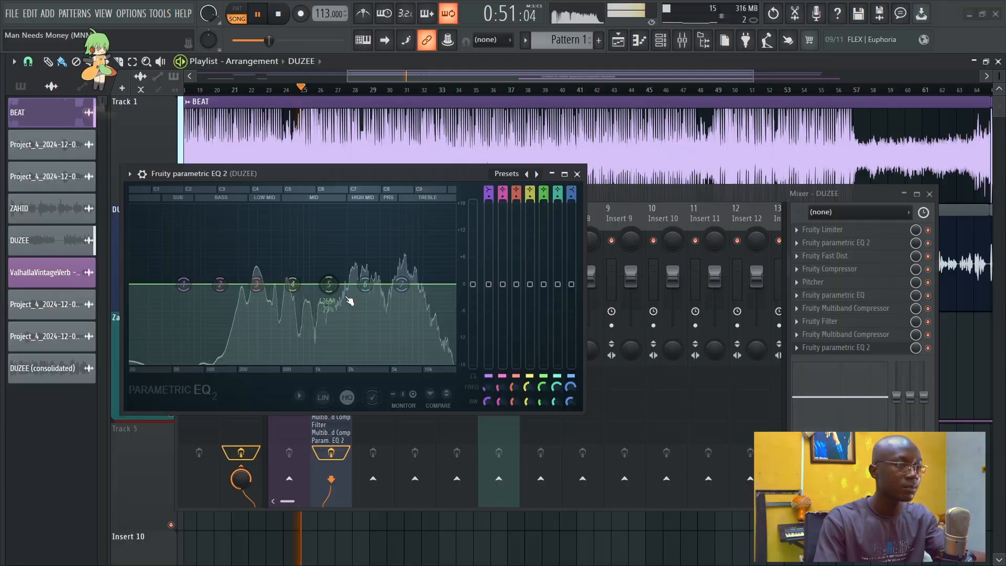
{"action": "left_click_drag", "start_coordinate": [337, 286], "coordinate": [402, 293]}
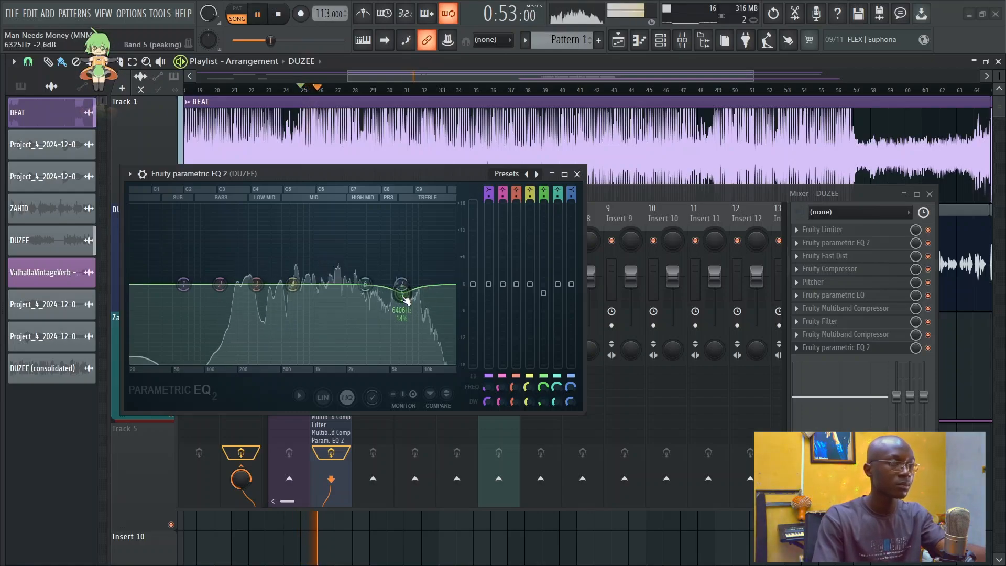
{"action": "key", "text": "space"}
{"action": "key", "text": "ctrl+s"}
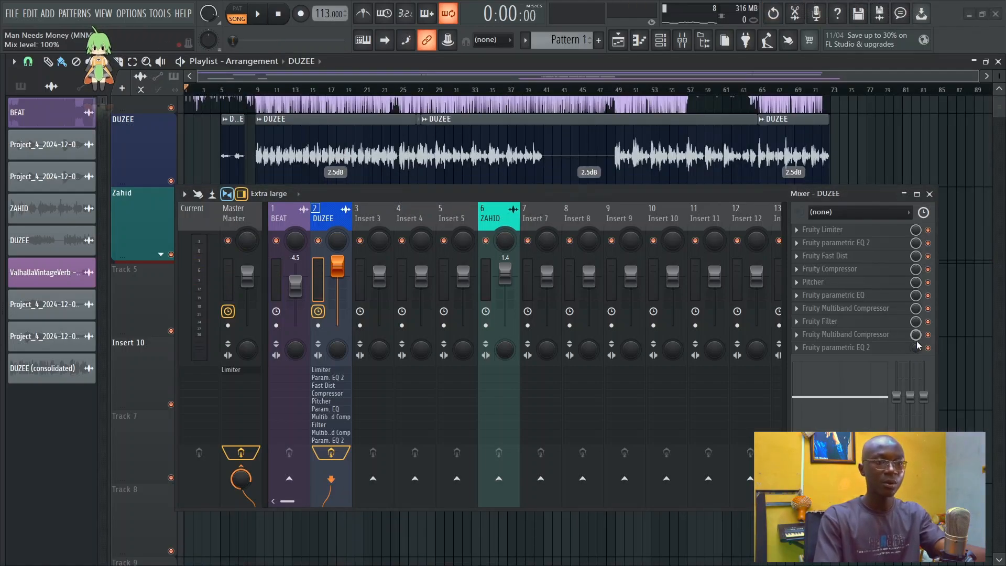
Step: Create an automation clip for the mix level of the Fruity Parametric EQ 2 in slot 10
{"action": "right_click", "coordinate": [917, 348]}
{"action": "left_click", "coordinate": [932, 435]}
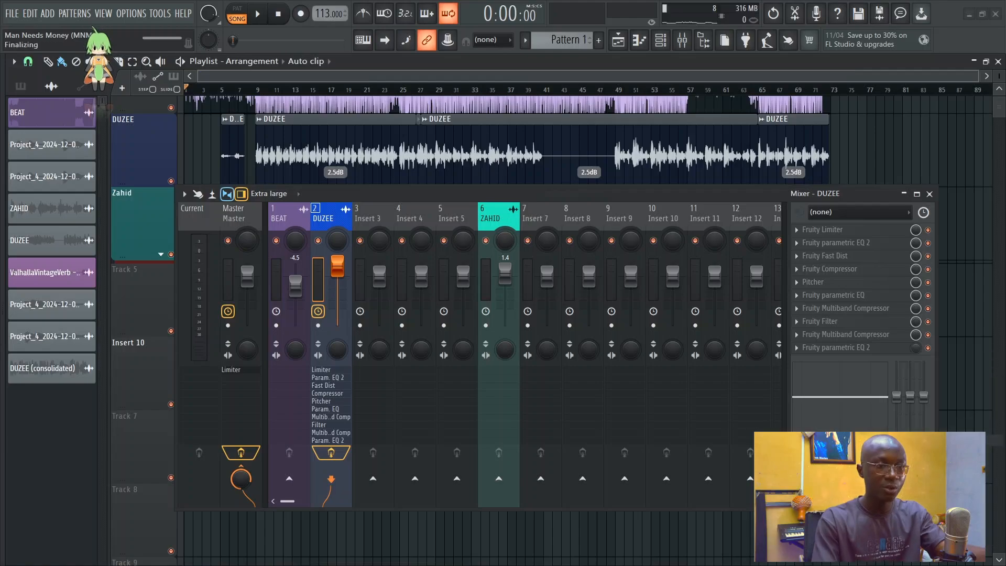
{"action": "scroll", "coordinate": [190, 189], "scroll_direction": "up", "scroll_amount": 3}
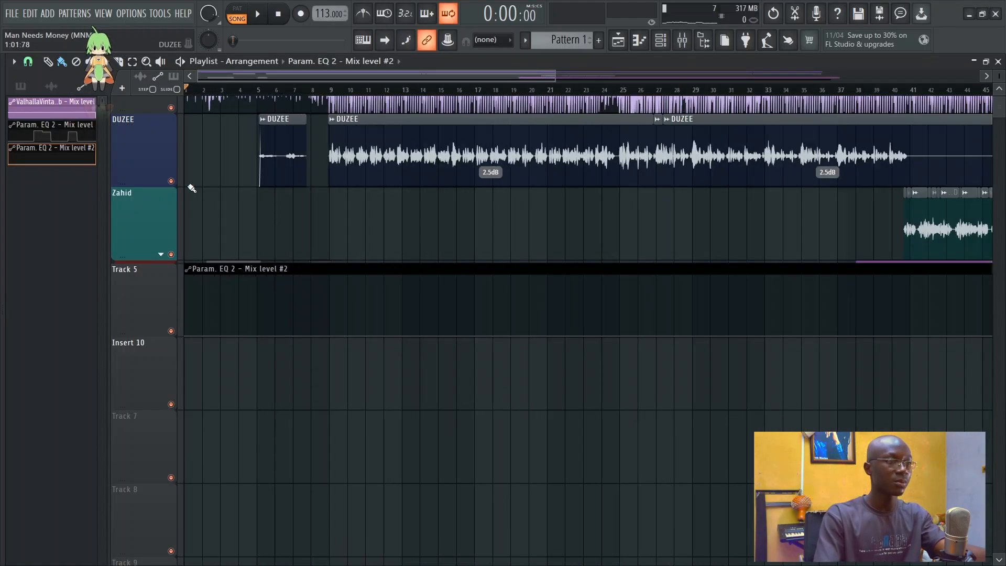
Step: In the new mix level automation clip, make the level jump from zero to full at bar 25 and start playback there
{"action": "mouse_move", "coordinate": [663, 93]}
{"action": "left_mouse_down"}
{"action": "mouse_move", "coordinate": [647, 97]}
{"action": "mouse_move", "coordinate": [660, 99]}
{"action": "left_mouse_up"}
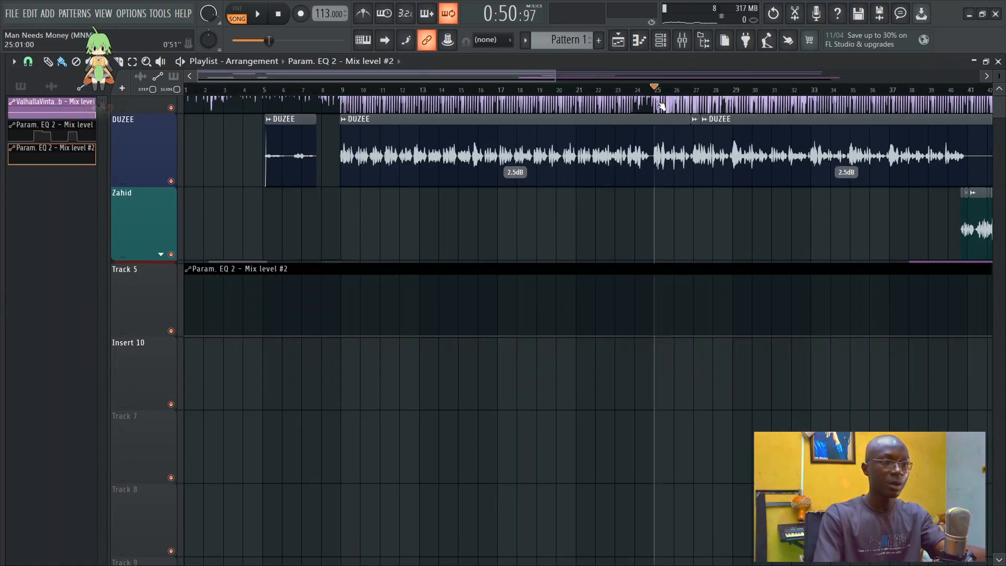
{"action": "scroll", "coordinate": [629, 182], "scroll_direction": "up", "scroll_amount": 9}
{"action": "left_click_drag", "start_coordinate": [594, 335], "coordinate": [589, 281]}
{"action": "right_click", "coordinate": [590, 328]}
{"action": "left_click", "coordinate": [615, 378]}
{"action": "key", "text": "space"}
Step: Hold the EQ mix level at full and drop it back to zero at about bar 37.5, replay from bar 24, and save
{"action": "scroll", "coordinate": [592, 286], "scroll_direction": "down", "scroll_amount": 8}
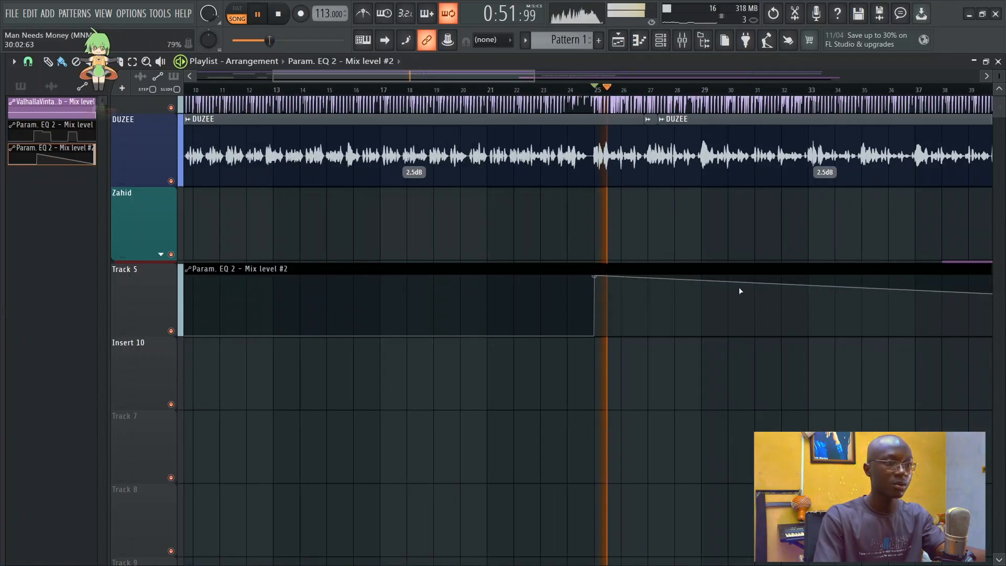
{"action": "right_click", "coordinate": [807, 281]}
{"action": "left_click_drag", "start_coordinate": [808, 281], "coordinate": [863, 385]}
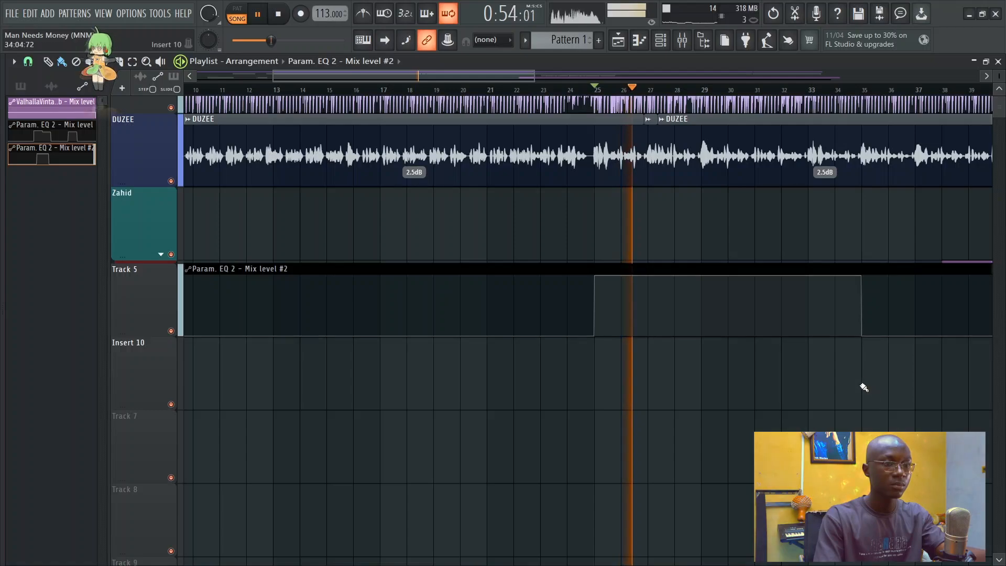
{"action": "scroll", "coordinate": [861, 383], "scroll_direction": "up", "scroll_amount": 3}
{"action": "scroll", "coordinate": [757, 296], "scroll_direction": "down", "scroll_amount": 3}
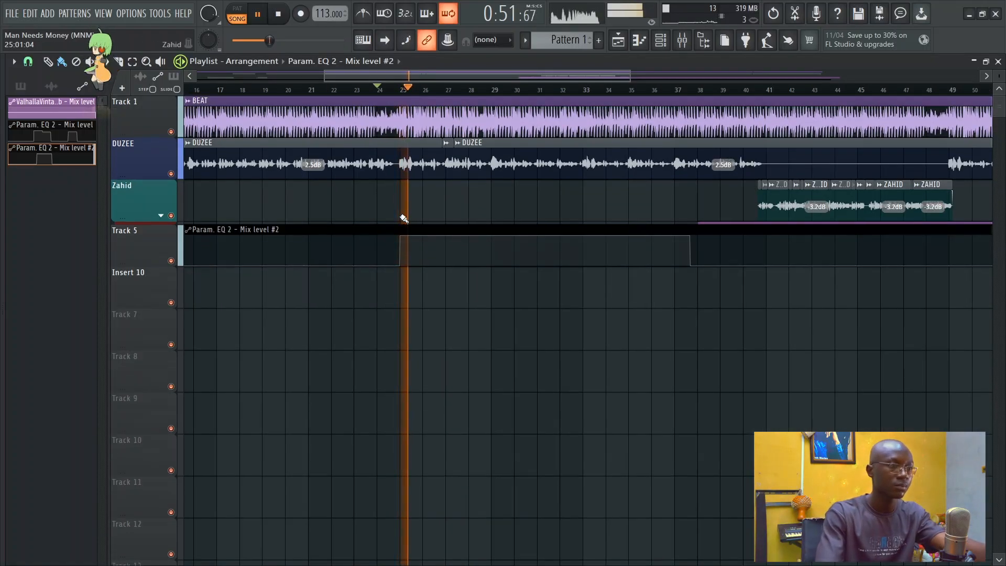
{"action": "scroll", "coordinate": [451, 287], "scroll_direction": "down", "scroll_amount": 4}
{"action": "scroll", "coordinate": [451, 288], "scroll_direction": "up", "scroll_amount": 3}
{"action": "key", "text": "ctrl+s"}
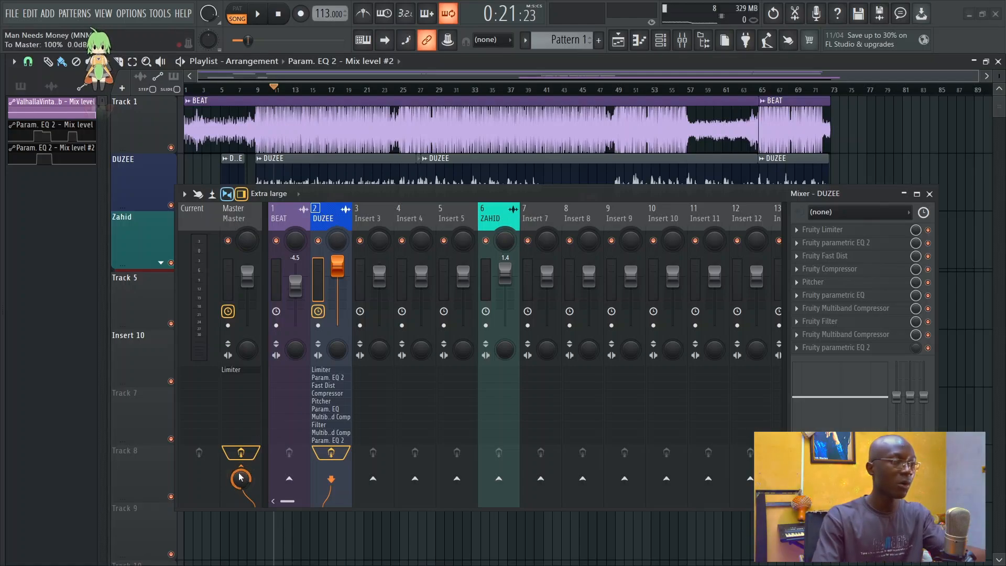
Step: Route the lead vocal's mixer track into Insert 3 and load Fruity Parametric EQ into Insert 3's first effect slot
{"action": "left_click", "coordinate": [373, 485]}
{"action": "left_click", "coordinate": [370, 218]}
{"action": "left_click", "coordinate": [829, 230]}
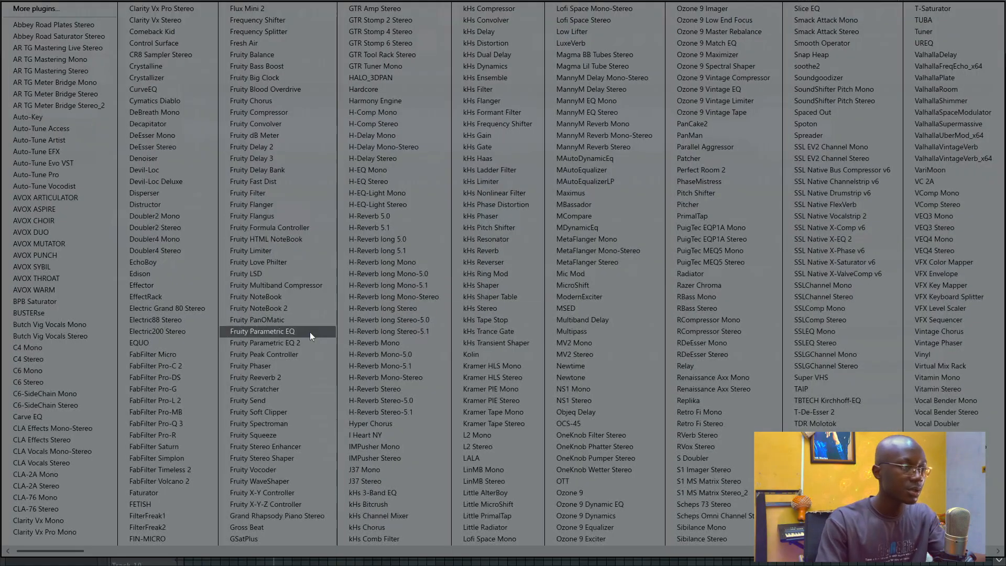
{"action": "left_click", "coordinate": [304, 334]}
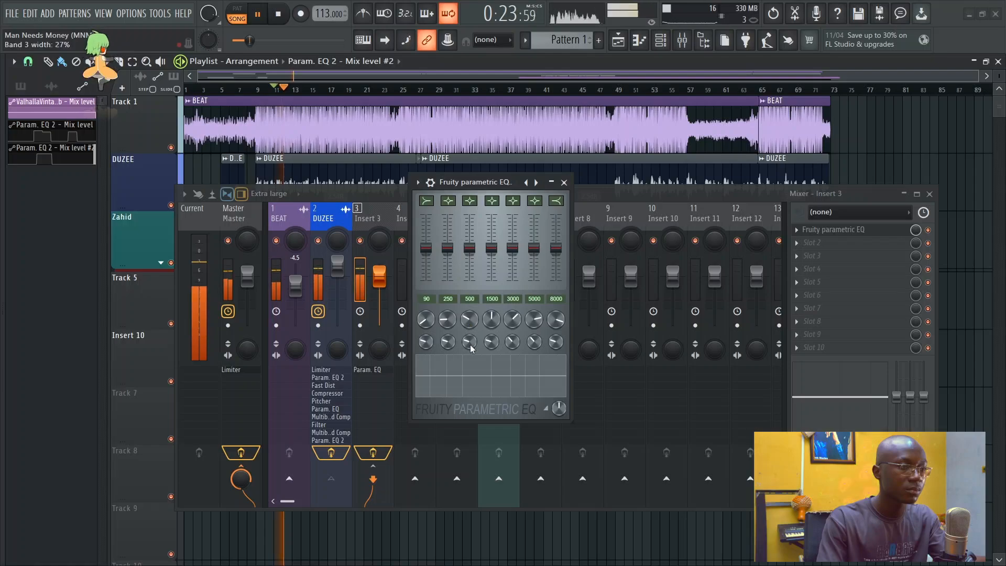
Step: During playback, cut band 3 slightly at about 558 Hz, sweep a boosted band 6 to about 8163 Hz, and lower band 6's level
{"action": "left_click_drag", "start_coordinate": [470, 319], "coordinate": [469, 315]}
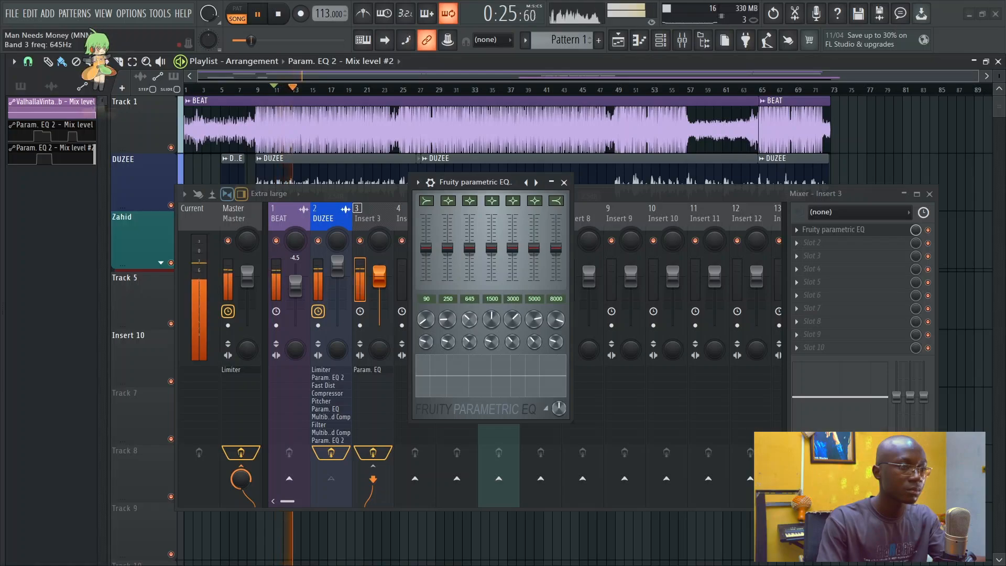
{"action": "mouse_move", "coordinate": [470, 247]}
{"action": "left_mouse_down"}
{"action": "mouse_move", "coordinate": [470, 230]}
{"action": "mouse_move", "coordinate": [470, 247]}
{"action": "left_mouse_up"}
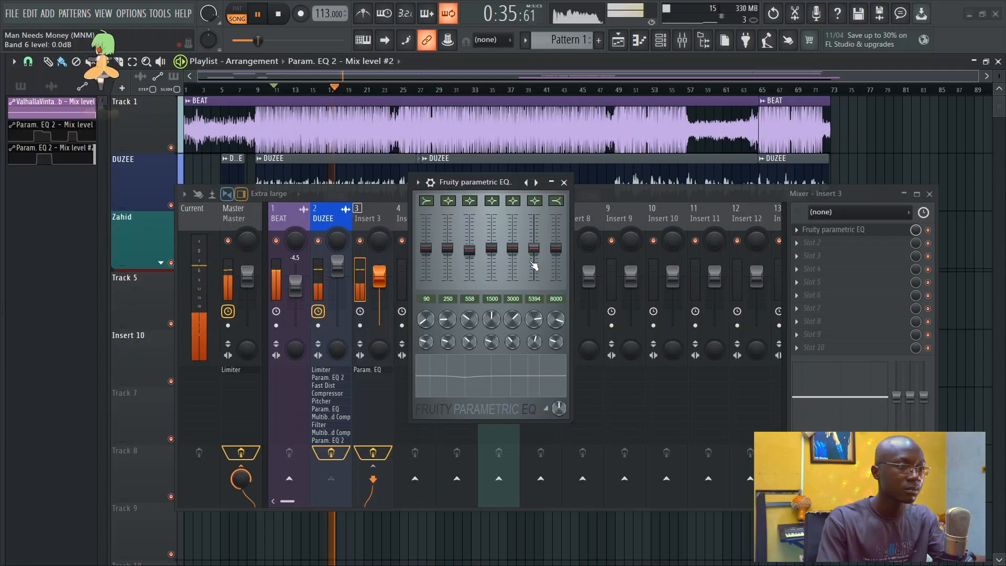
{"action": "left_click_drag", "start_coordinate": [534, 265], "coordinate": [534, 247]}
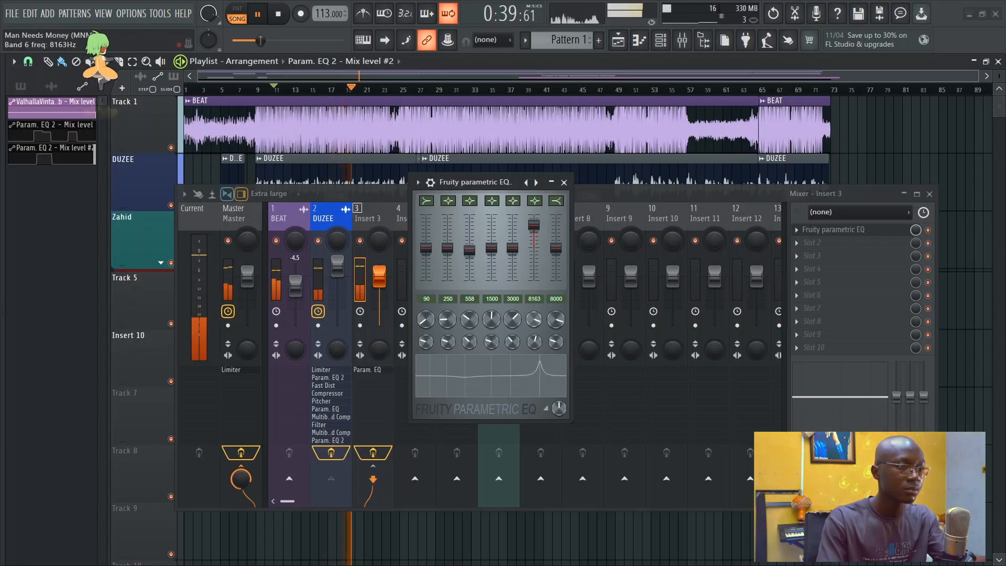
{"action": "left_click_drag", "start_coordinate": [534, 270], "coordinate": [534, 261]}
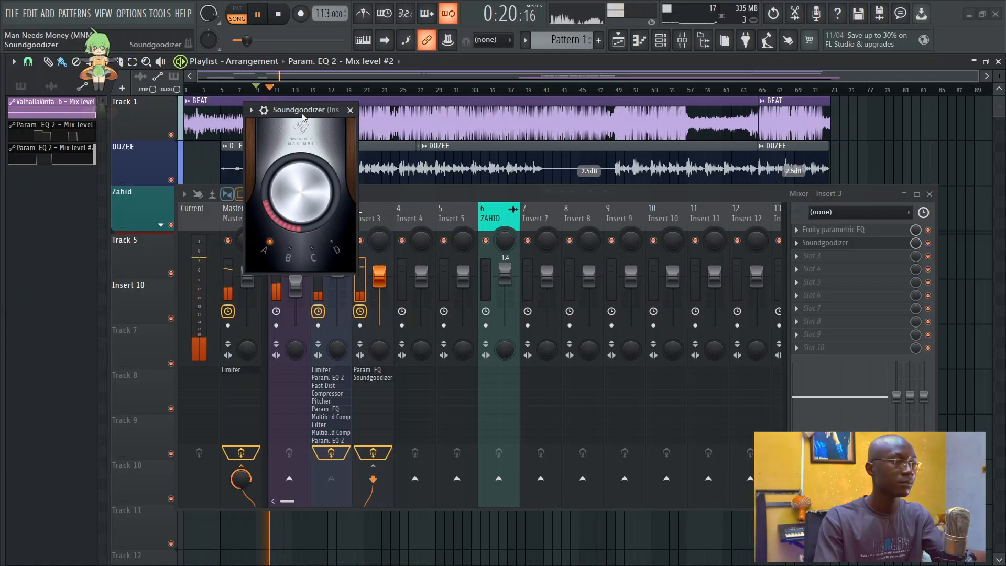
Step: Move the Soundgoodizer window clear of Insert 3's fader and lower Insert 3's volume to about -1.5 dB
{"action": "left_click_drag", "start_coordinate": [257, 226], "coordinate": [410, 219]}
{"action": "left_click_drag", "start_coordinate": [374, 302], "coordinate": [381, 293]}
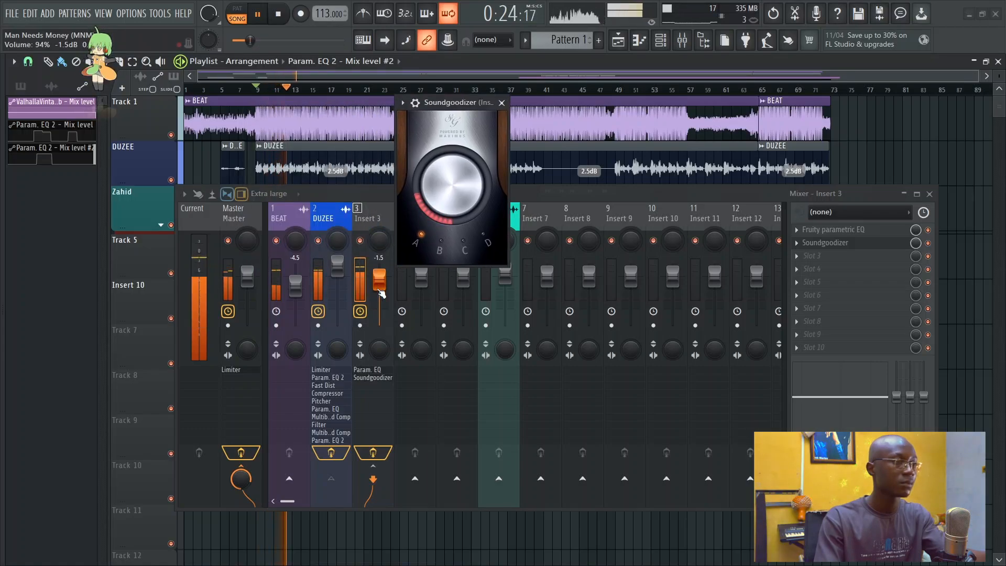
Step: Compare the vocal with Soundgoodizer off and on, and try its modes, ending on mode A
{"action": "mouse_move", "coordinate": [432, 115]}
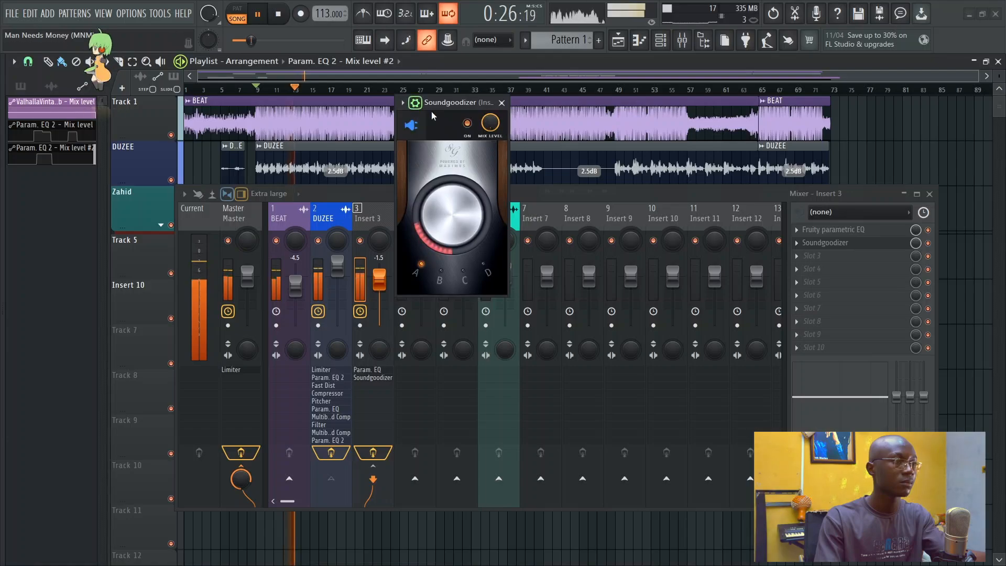
{"action": "left_click", "coordinate": [468, 123]}
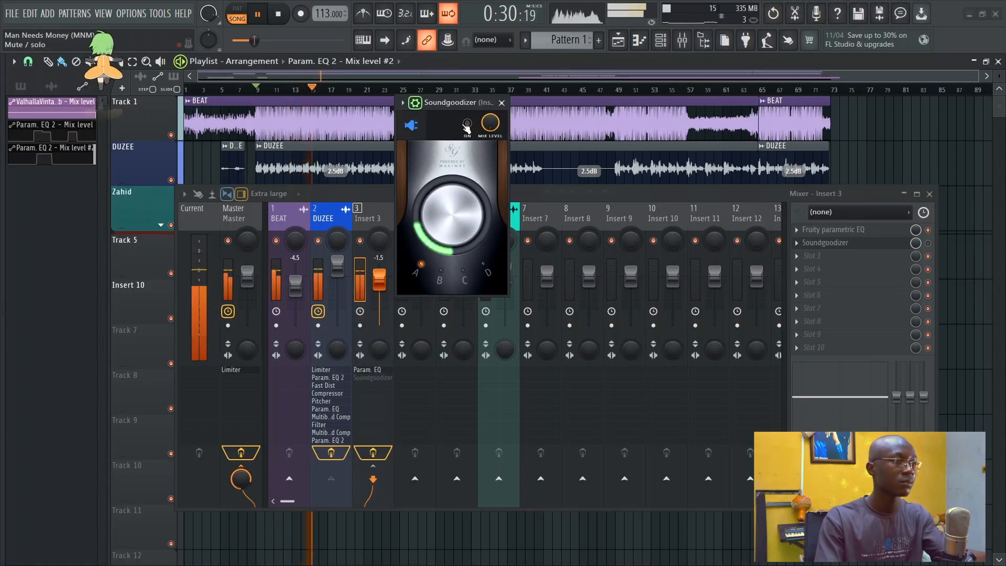
{"action": "key", "text": "ctrl+z"}
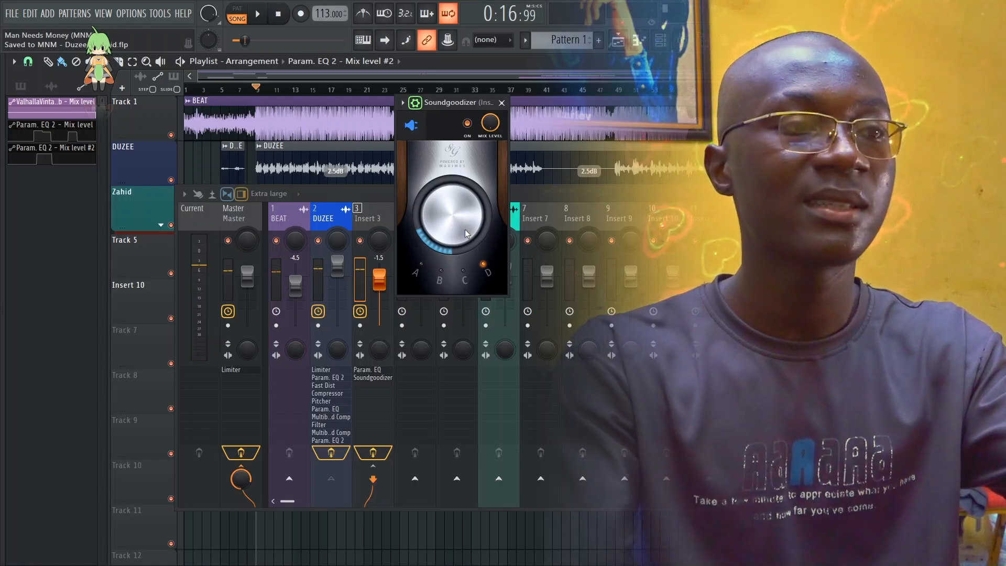
{"action": "left_click", "coordinate": [442, 272]}
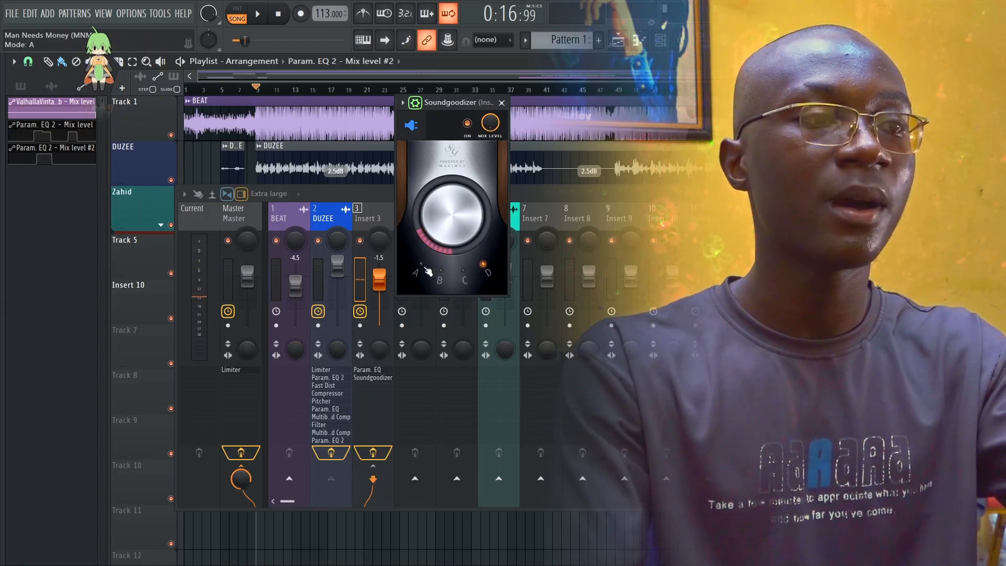
{"action": "left_click", "coordinate": [427, 270]}
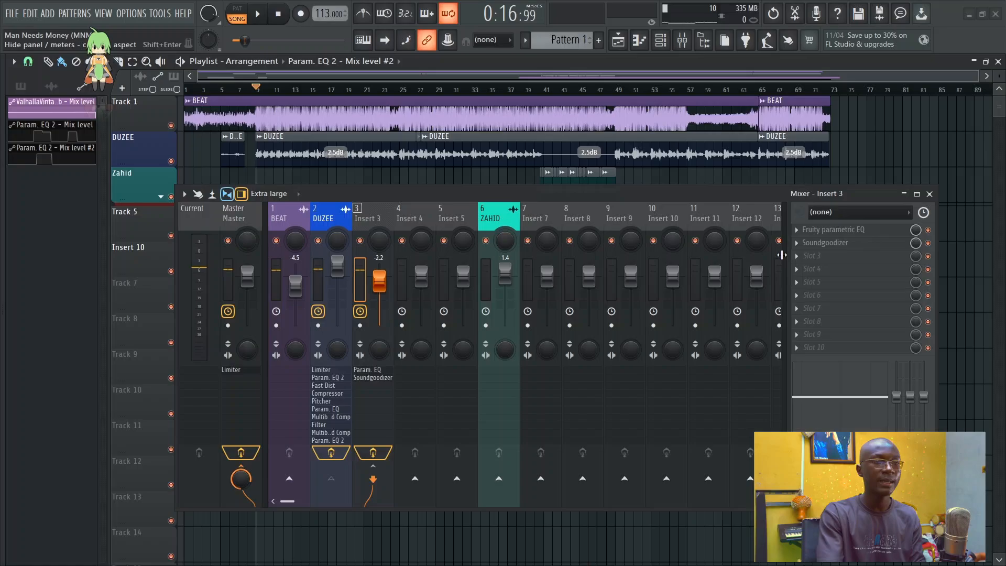
Step: Load Fruity Chorus into slot 3 of Insert 3, lower its mix level during playback, save the project, and close the plugin
{"action": "left_click", "coordinate": [812, 256]}
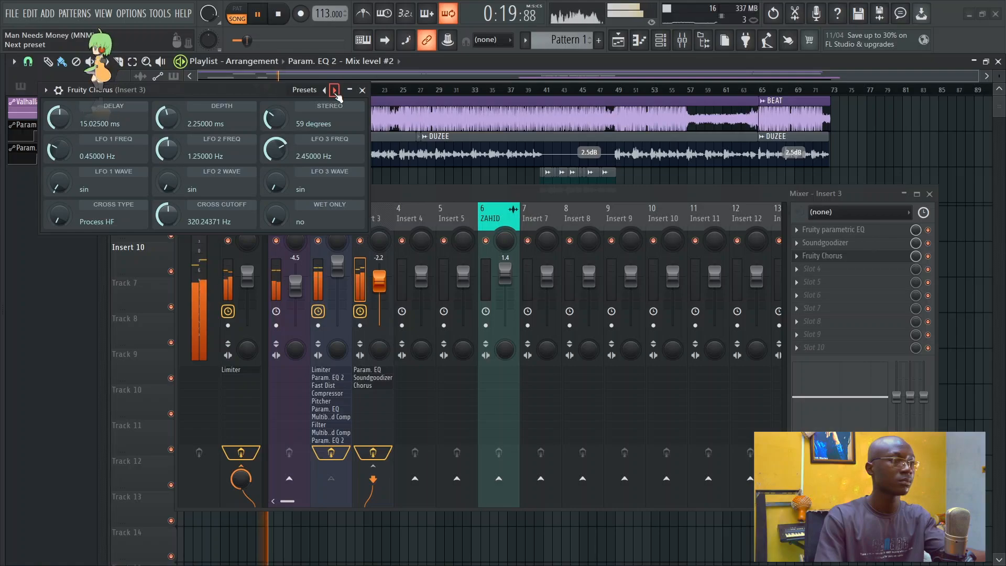
{"action": "left_click_drag", "start_coordinate": [915, 256], "coordinate": [915, 258]}
{"action": "key", "text": "space"}
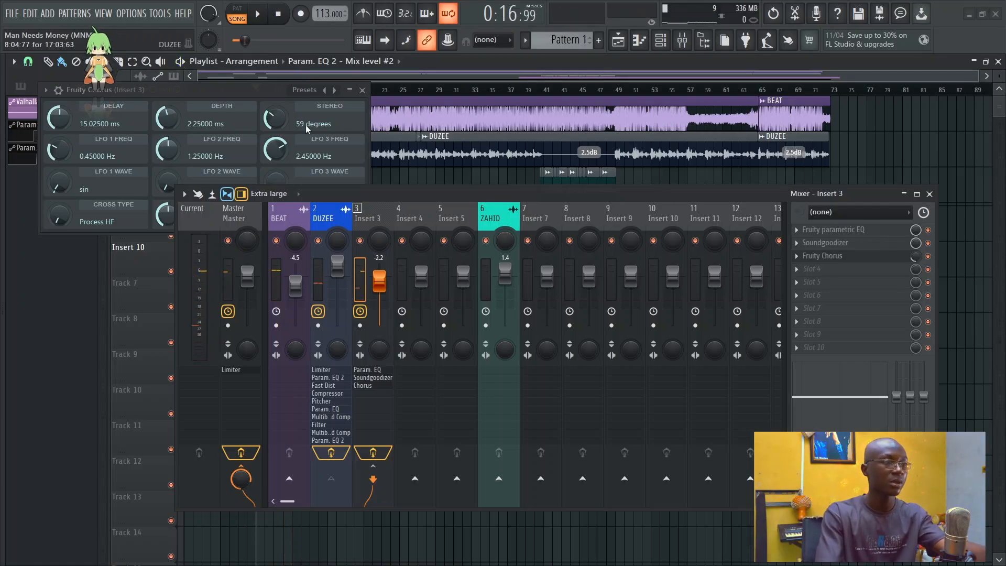
{"action": "key", "text": "ctrl+s"}
{"action": "left_click", "coordinate": [363, 90]}
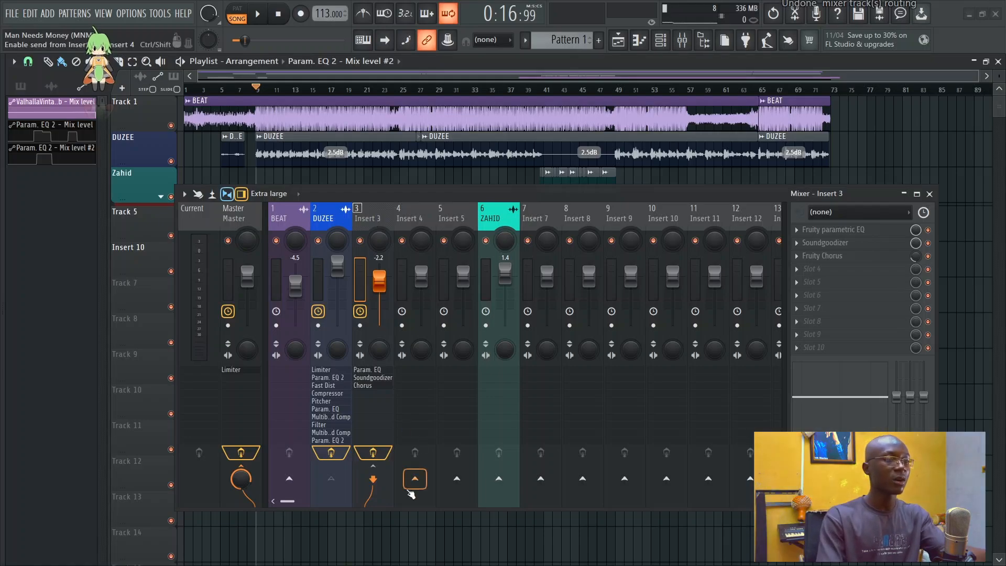
Step: Load Fruity Compressor into slot 1 of Insert 4, set its threshold to about -31.9 dB, and lower Insert 4's volume to about -17.0 dB
{"action": "left_click", "coordinate": [416, 208]}
{"action": "left_click", "coordinate": [841, 247]}
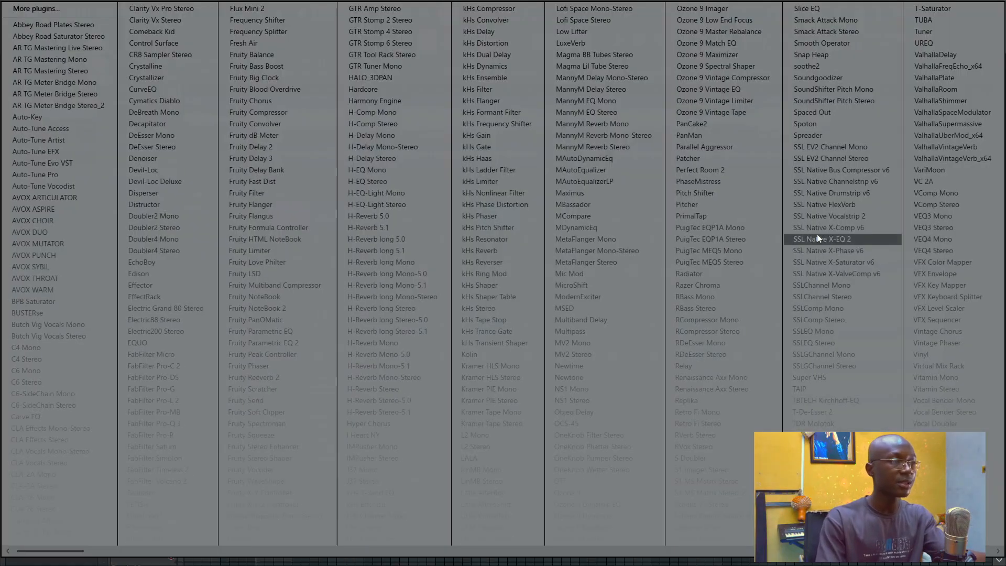
{"action": "left_click", "coordinate": [287, 113]}
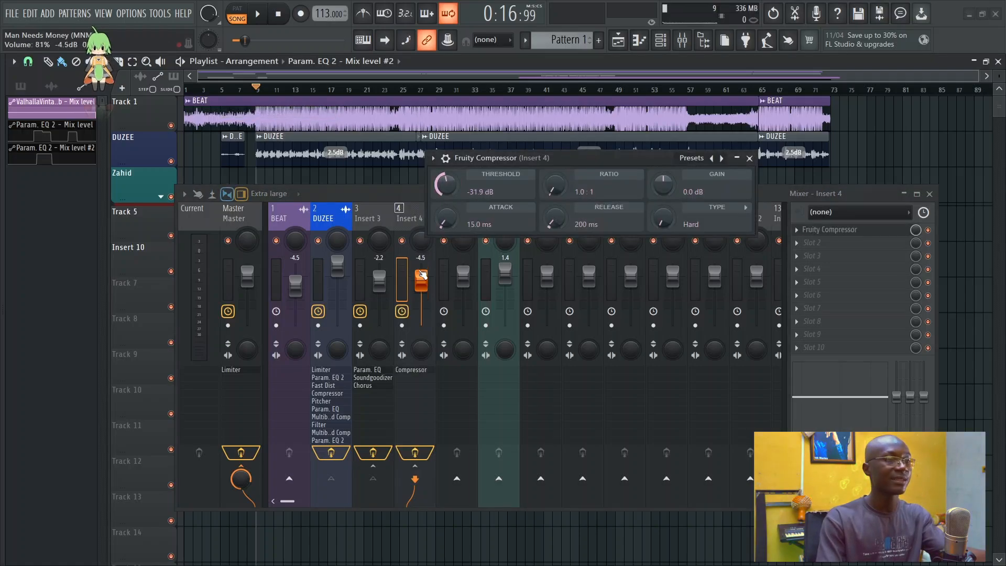
{"action": "scroll", "coordinate": [422, 274], "scroll_direction": "down", "scroll_amount": 5}
Step: During playback, set the compressor's attack to 0.0 ms, ratio to 6.5:1 and gain to 12.0 dB, and raise Insert 4's volume to about -14.9 dB
{"action": "key", "text": "space"}
{"action": "left_click_drag", "start_coordinate": [463, 215], "coordinate": [456, 224]}
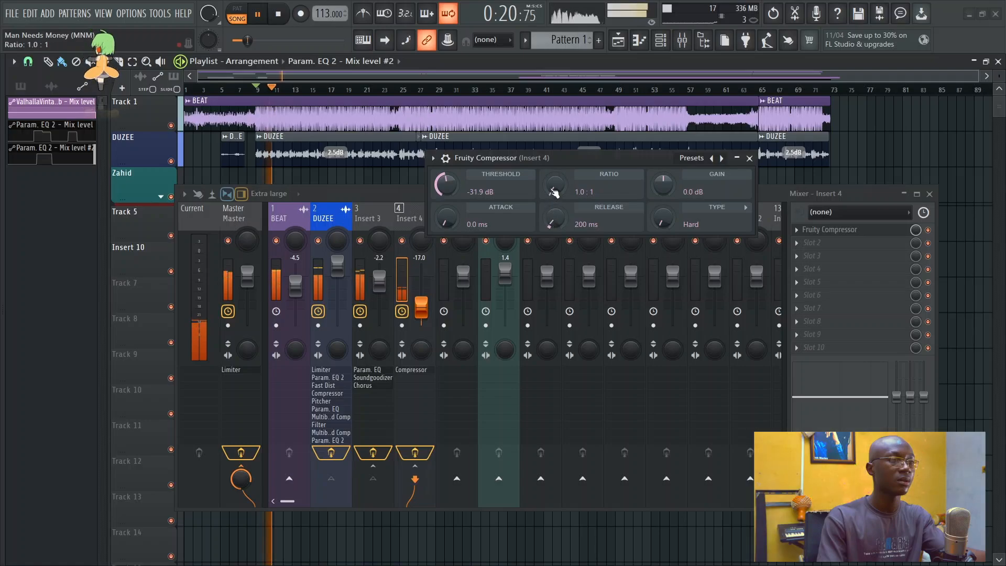
{"action": "left_click_drag", "start_coordinate": [555, 189], "coordinate": [555, 166]}
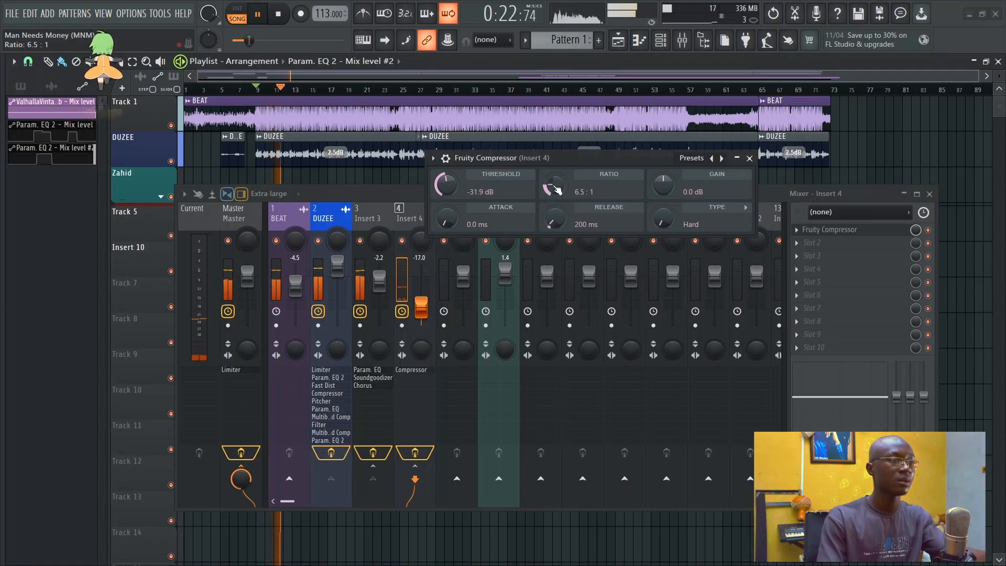
{"action": "left_click_drag", "start_coordinate": [664, 191], "coordinate": [664, 182]}
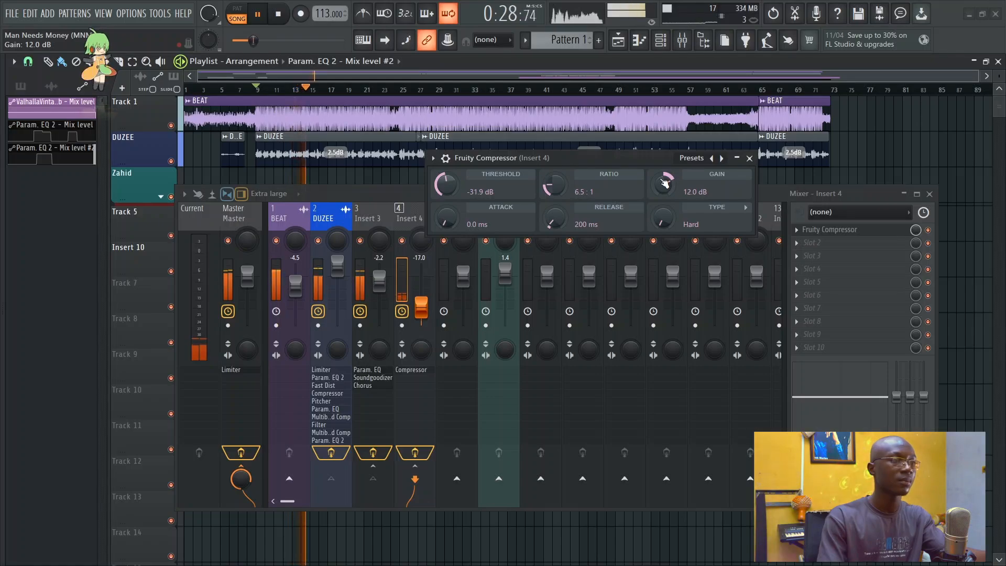
{"action": "key", "text": "space"}
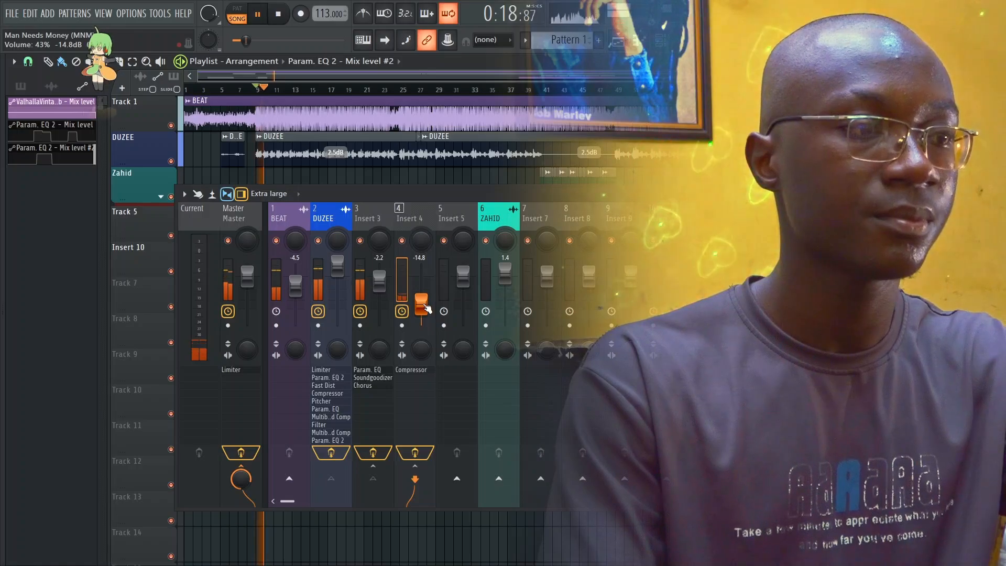
Step: Load Fruity Delay 3 into slot 1 of Insert 5, switch its delay model to Ping pong, and reduce its feedback level
{"action": "left_click", "coordinate": [374, 220]}
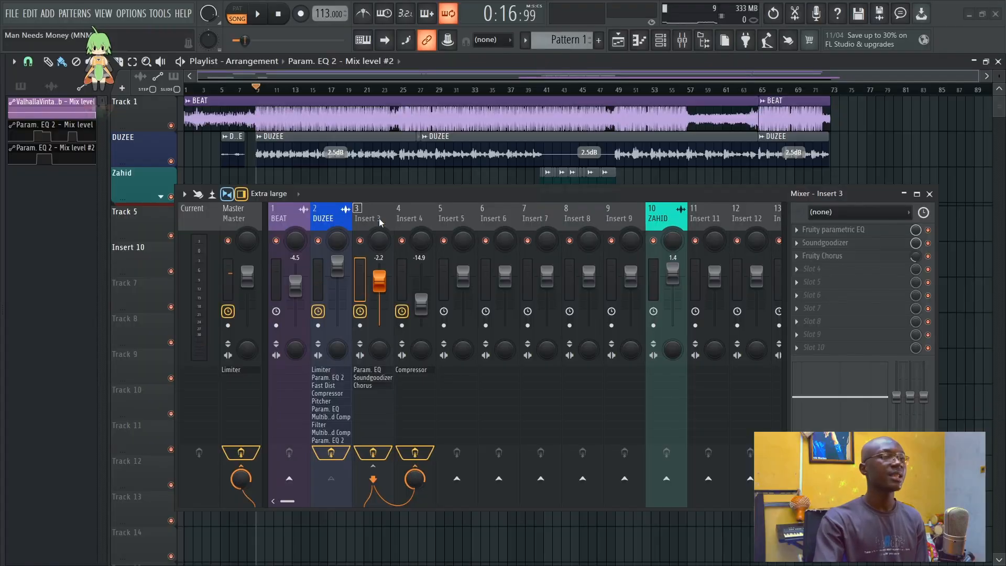
{"action": "left_click", "coordinate": [448, 221]}
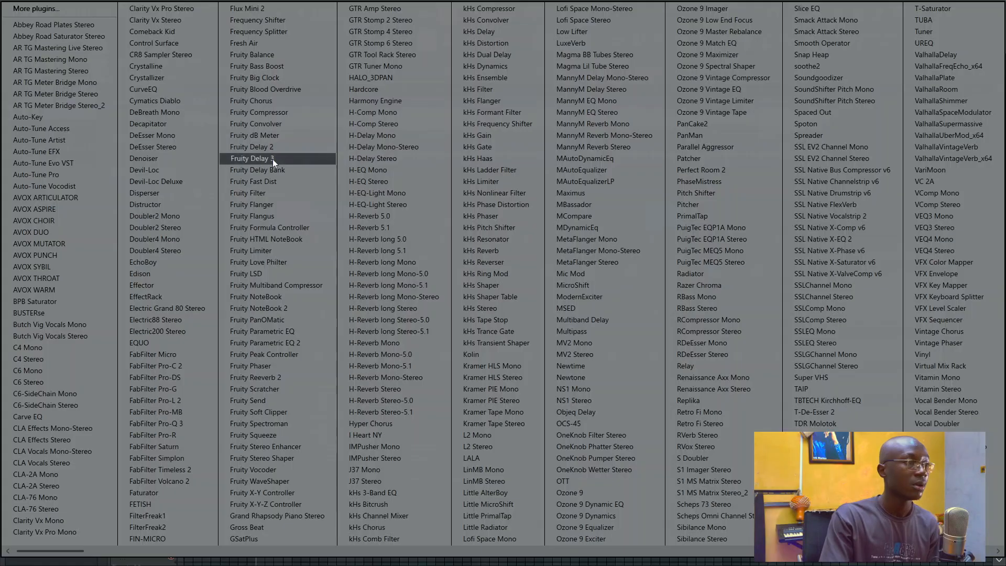
{"action": "left_click", "coordinate": [272, 159]}
{"action": "left_click_drag", "start_coordinate": [365, 137], "coordinate": [423, 65]}
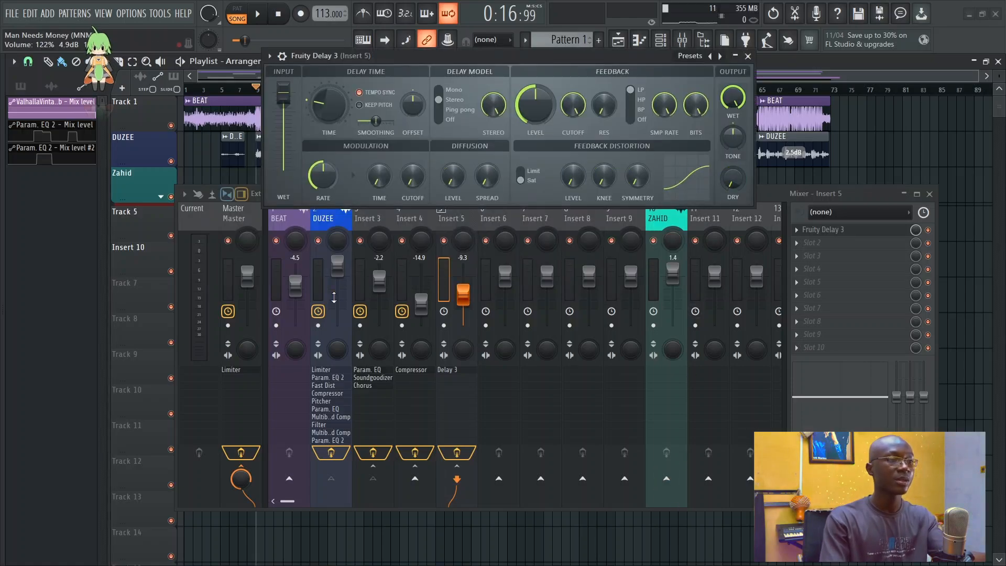
{"action": "left_click_drag", "start_coordinate": [334, 55], "coordinate": [322, 120]}
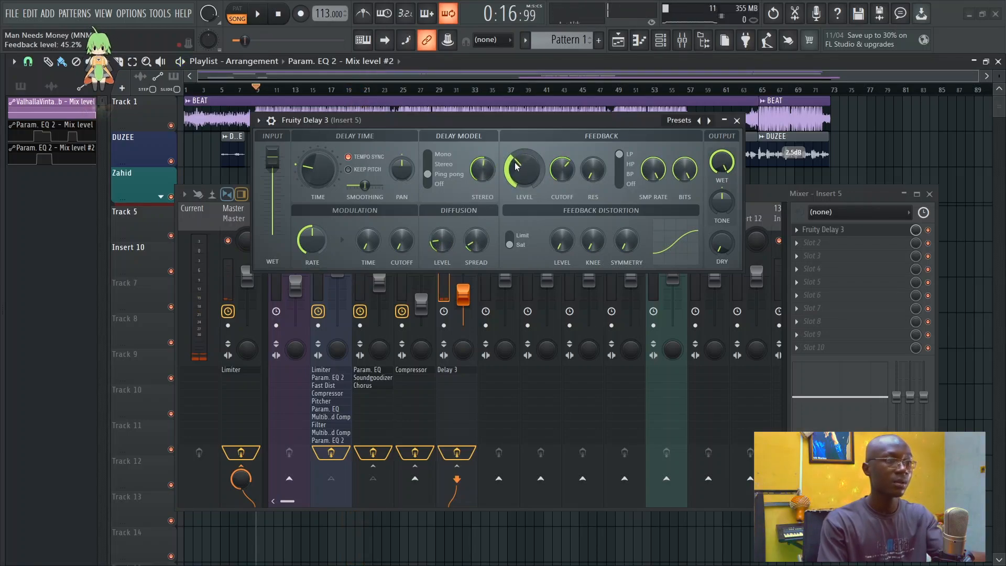
{"action": "left_click_drag", "start_coordinate": [516, 167], "coordinate": [516, 171]}
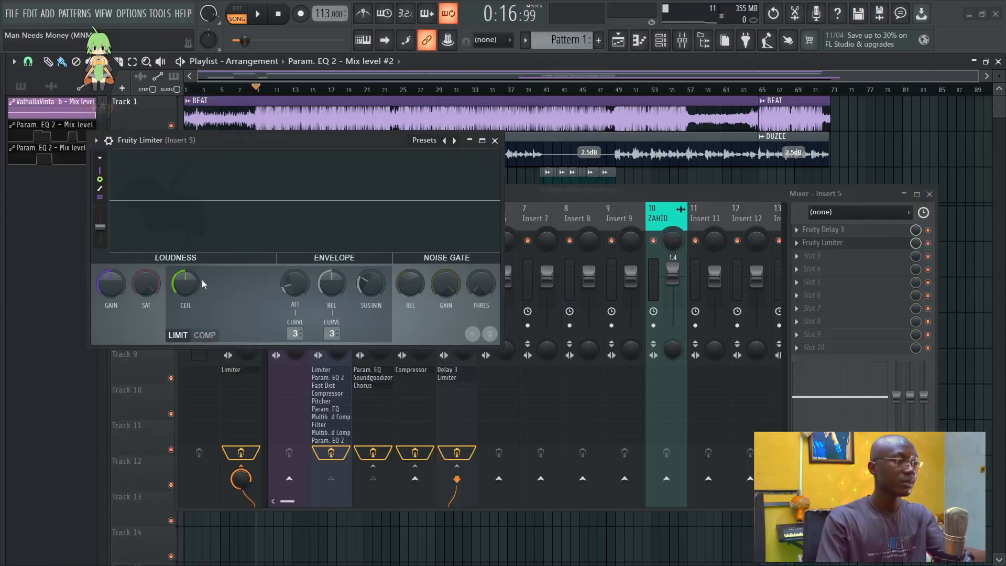
Step: Switch the Fruity Limiter on Insert 5 to compressor mode, choose a sidechain source, and adjust its threshold and ratio during playback
{"action": "left_click", "coordinate": [204, 336]}
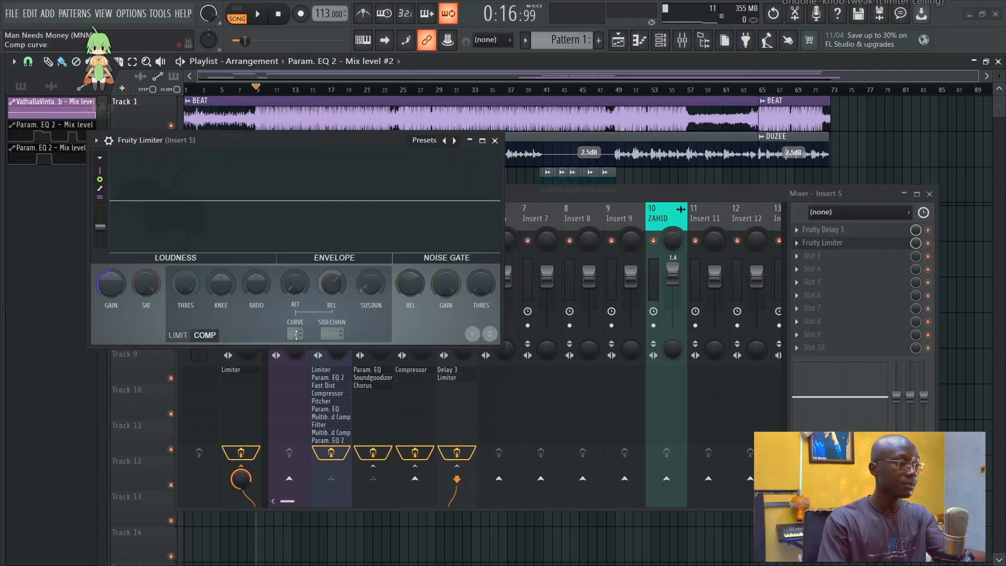
{"action": "left_click", "coordinate": [331, 334]}
{"action": "left_click", "coordinate": [358, 352]}
{"action": "key", "text": "space"}
{"action": "left_click_drag", "start_coordinate": [186, 282], "coordinate": [187, 296]}
{"action": "mouse_move", "coordinate": [257, 283]}
{"action": "left_mouse_down"}
{"action": "mouse_move", "coordinate": [257, 272]}
{"action": "mouse_move", "coordinate": [258, 287]}
{"action": "left_mouse_up"}
{"action": "left_click_drag", "start_coordinate": [179, 281], "coordinate": [179, 291]}
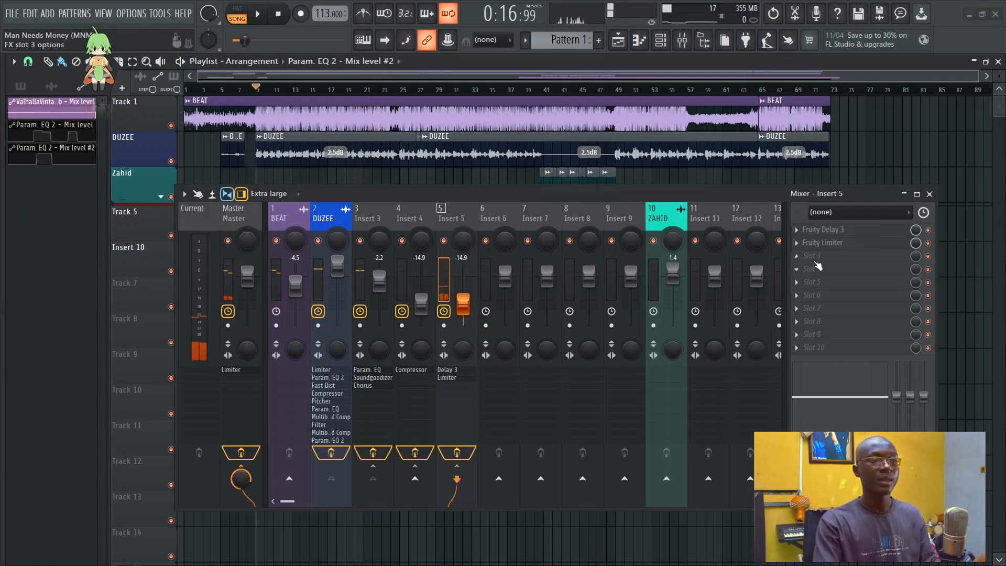
Step: Load Fruity Parametric EQ 2 into slot 3 of Insert 5 and make band 1 a Steep 4 high pass
{"action": "left_click", "coordinate": [816, 267]}
{"action": "left_click", "coordinate": [292, 340]}
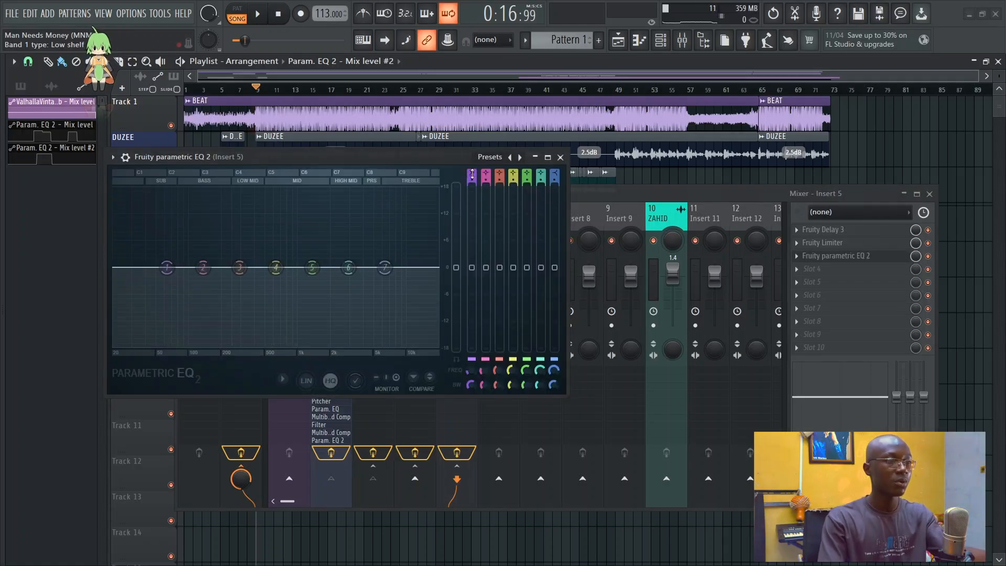
{"action": "key", "text": "space"}
{"action": "scroll", "coordinate": [472, 174], "scroll_direction": "down", "scroll_amount": 2}
{"action": "scroll", "coordinate": [472, 178], "scroll_direction": "up", "scroll_amount": 1}
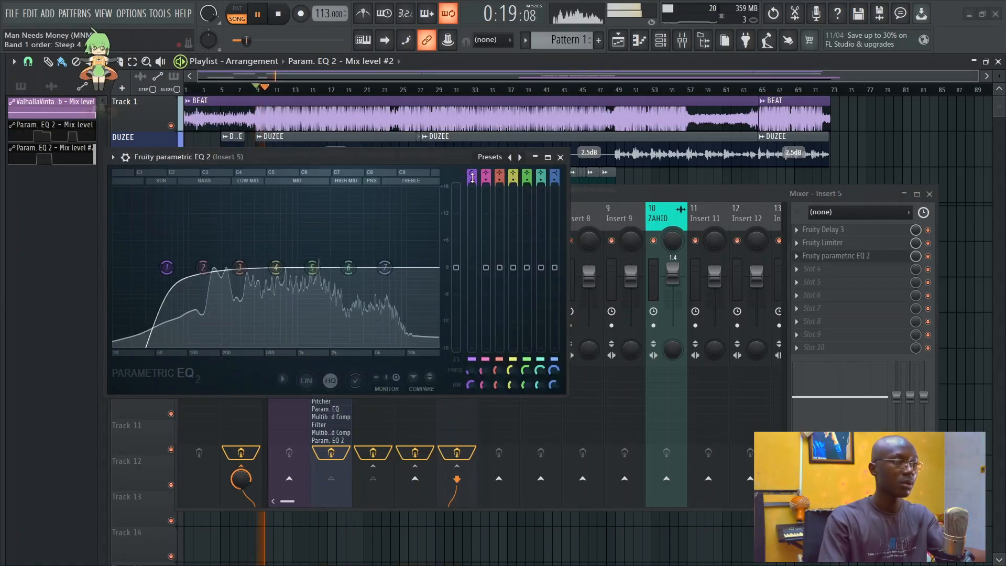
Step: Move the delay EQ's band 1 high pass to about 243 Hz and cut the band 7 high shelf to -18.0 dB at about 5985 Hz
{"action": "left_click_drag", "start_coordinate": [166, 268], "coordinate": [229, 268]}
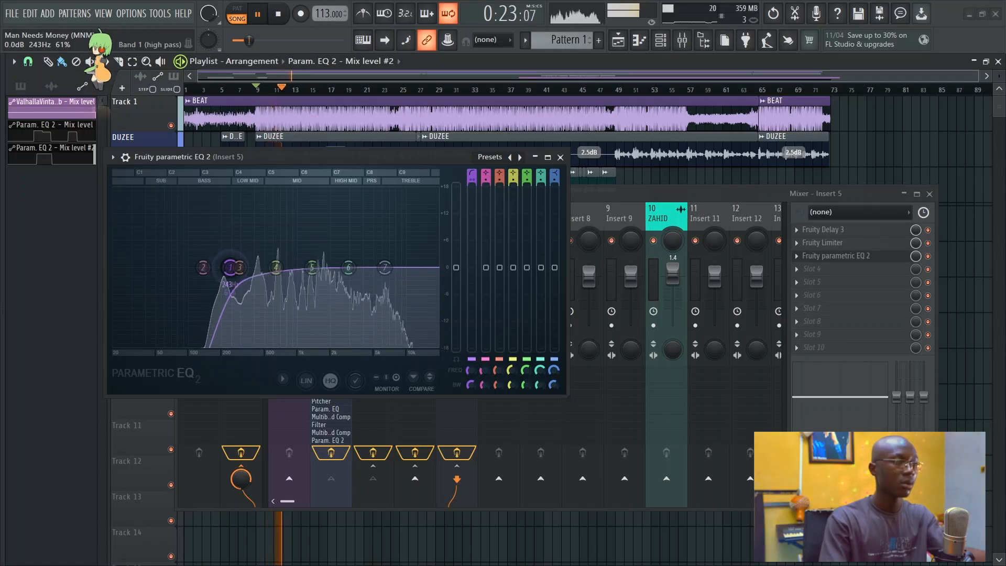
{"action": "left_click_drag", "start_coordinate": [384, 267], "coordinate": [382, 343]}
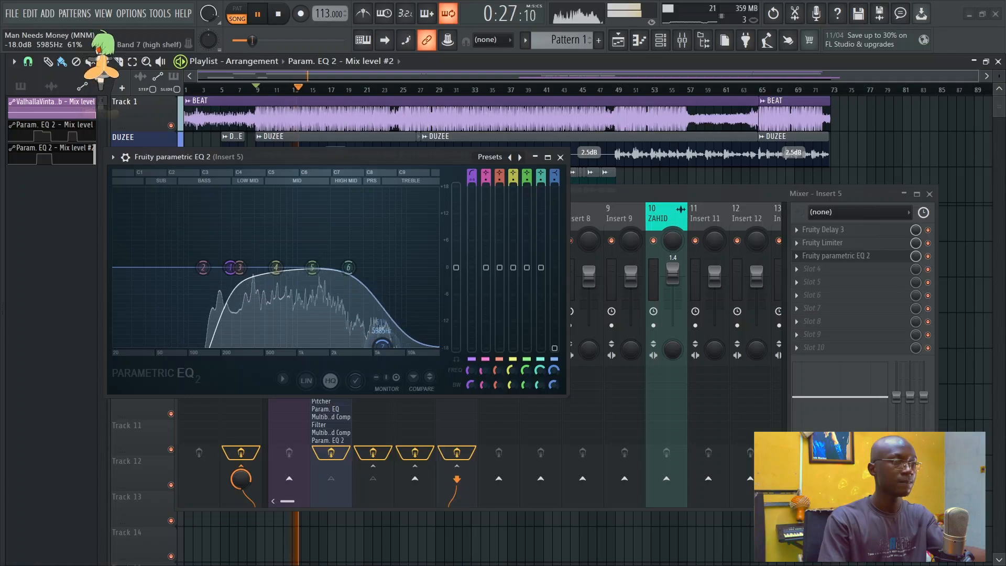
{"action": "left_click", "coordinate": [780, 255]}
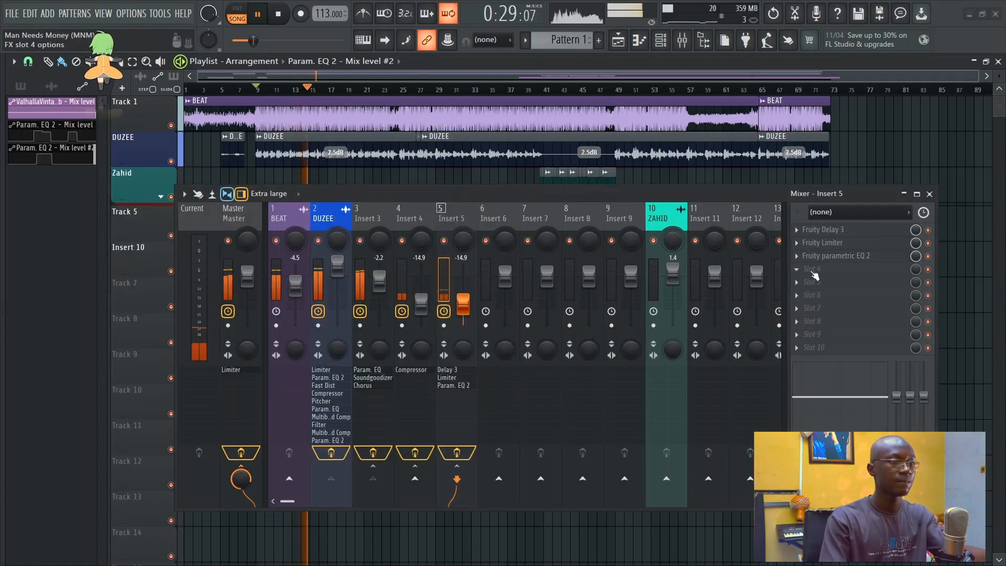
Step: Load Fruity Reeverb 2 into slot 4 of Insert 5 and adjust its wet level during playback
{"action": "left_click", "coordinate": [814, 269]}
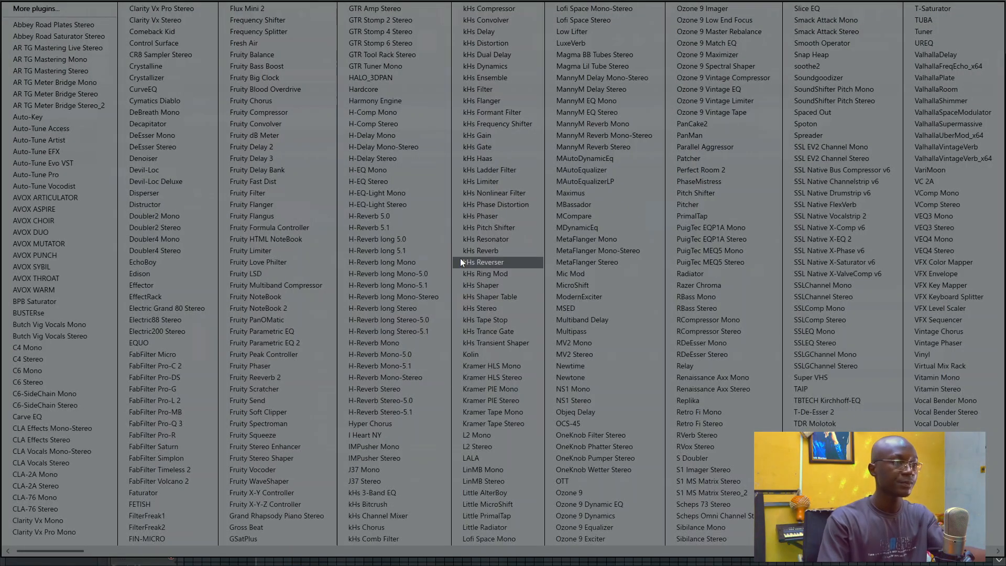
{"action": "left_click", "coordinate": [290, 375]}
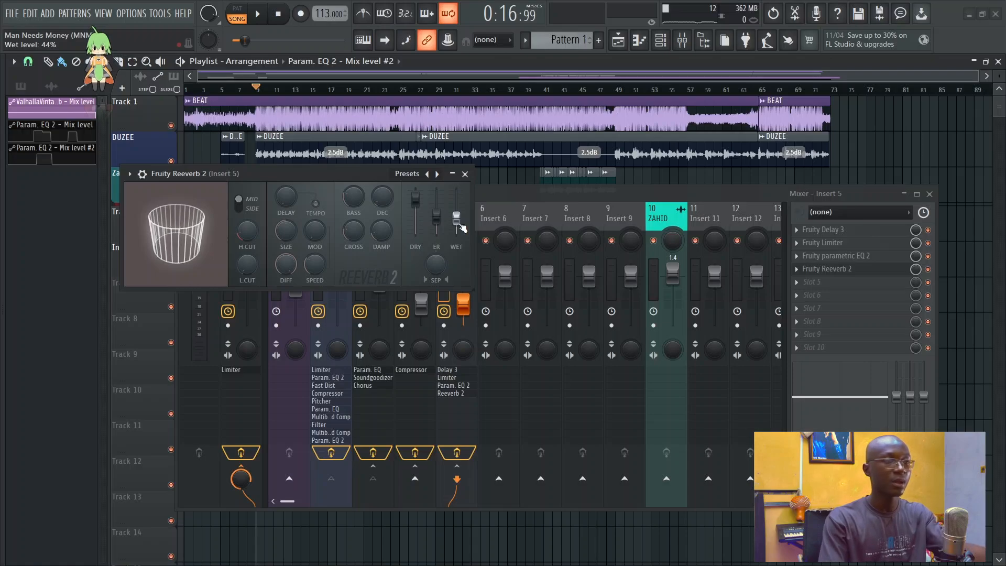
{"action": "key", "text": "space"}
{"action": "scroll", "coordinate": [456, 217], "scroll_direction": "down", "scroll_amount": 3}
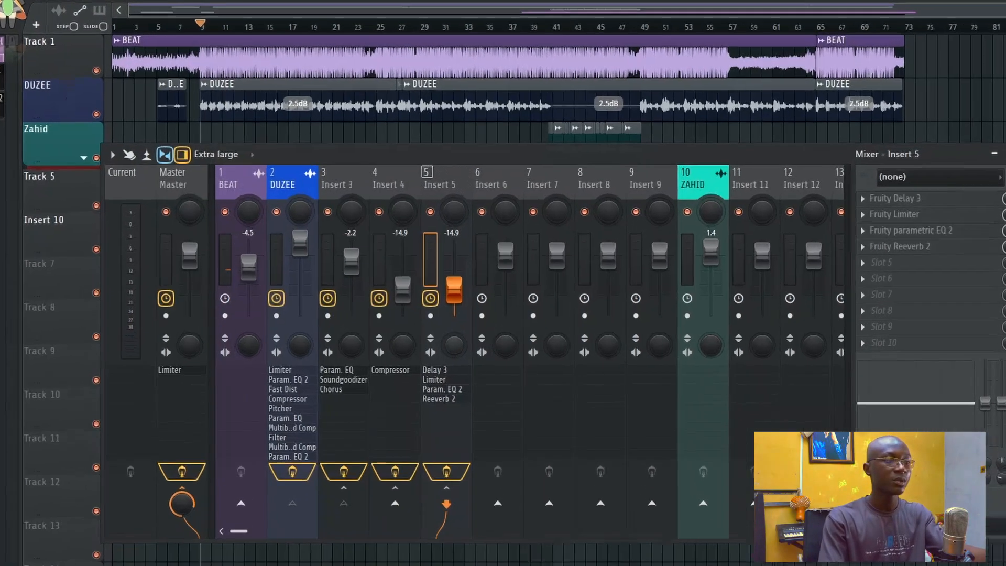
Step: Try Insert 5's stereo separation in both directions, settle it partway counter-clockwise, and lower the channel's volume to about -15.9 dB
{"action": "left_click_drag", "start_coordinate": [461, 356], "coordinate": [462, 396]}
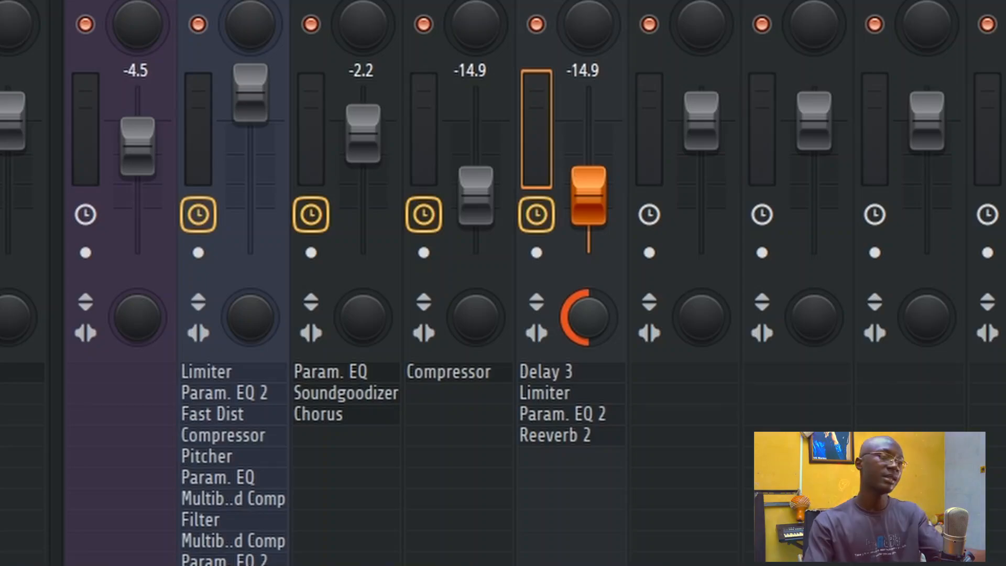
{"action": "left_click_drag", "start_coordinate": [588, 317], "coordinate": [589, 267]}
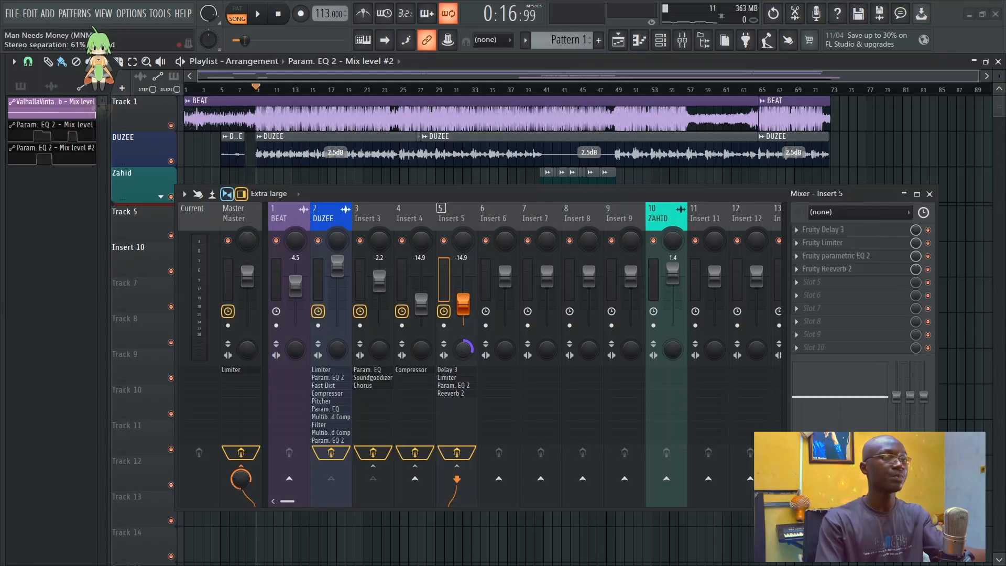
{"action": "key", "text": "space"}
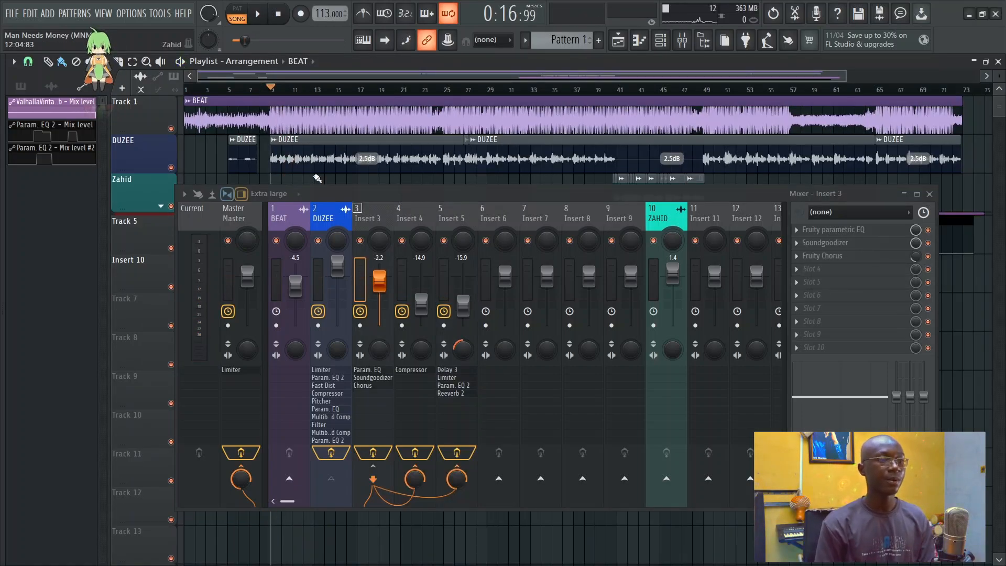
Step: Load Fruity Reeverb 2 into slot 1 of Insert 6, lower its dry level, and move its window clear of the mixer faders
{"action": "left_click", "coordinate": [500, 476]}
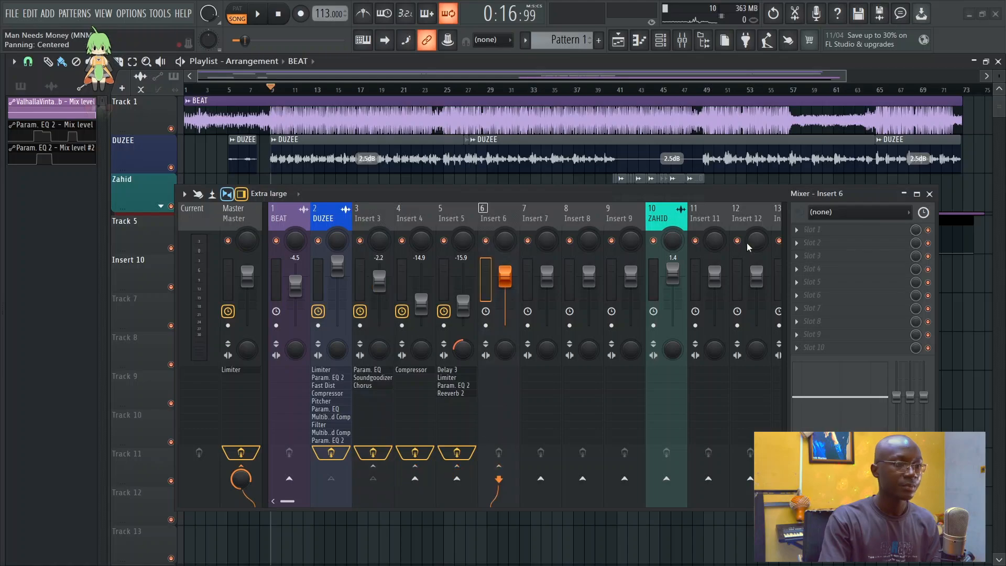
{"action": "left_click", "coordinate": [825, 232]}
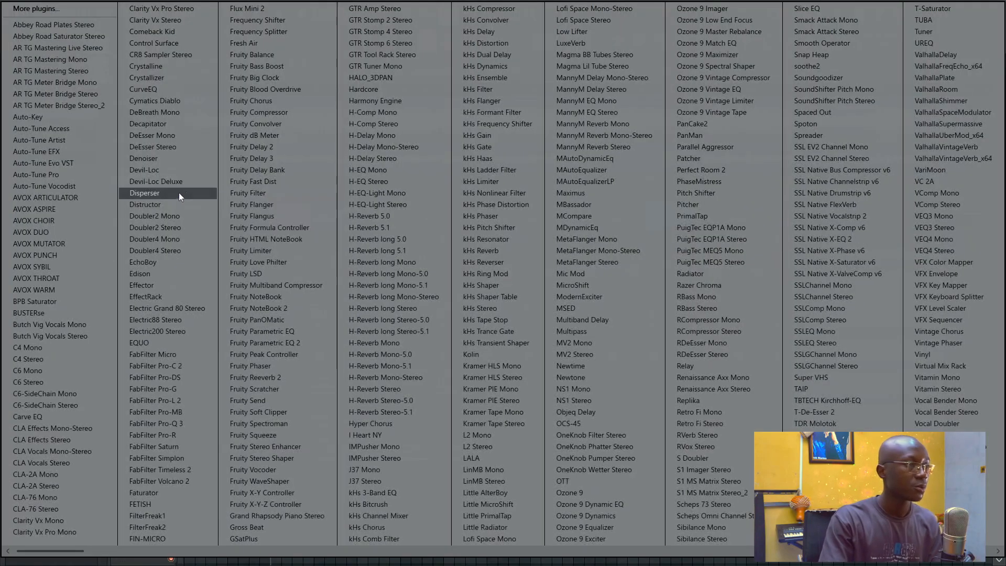
{"action": "left_click", "coordinate": [273, 381]}
{"action": "left_click_drag", "start_coordinate": [299, 81], "coordinate": [298, 116]}
{"action": "left_click_drag", "start_coordinate": [210, 56], "coordinate": [351, 79]}
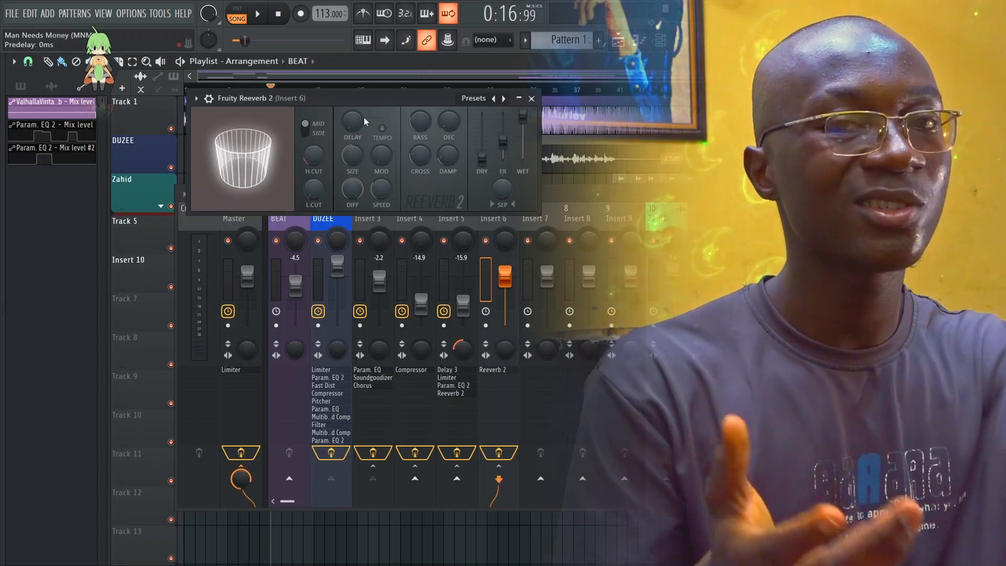
Step: Check the project tempo and calculate reverb times for 113 BPM on the Reverb Calculator website in the browser
{"action": "key", "text": "alt+Tab"}
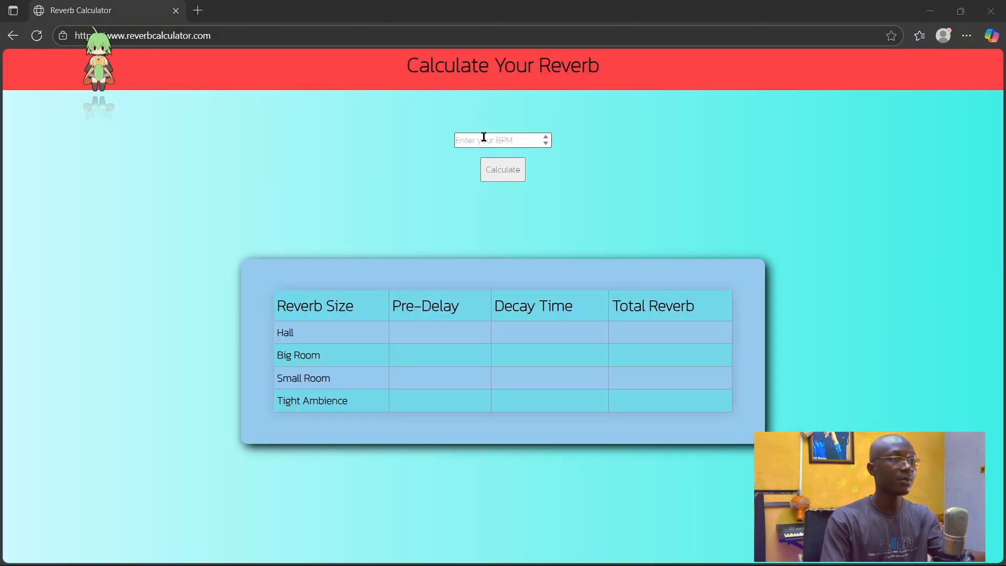
{"action": "key", "text": "alt+Tab"}
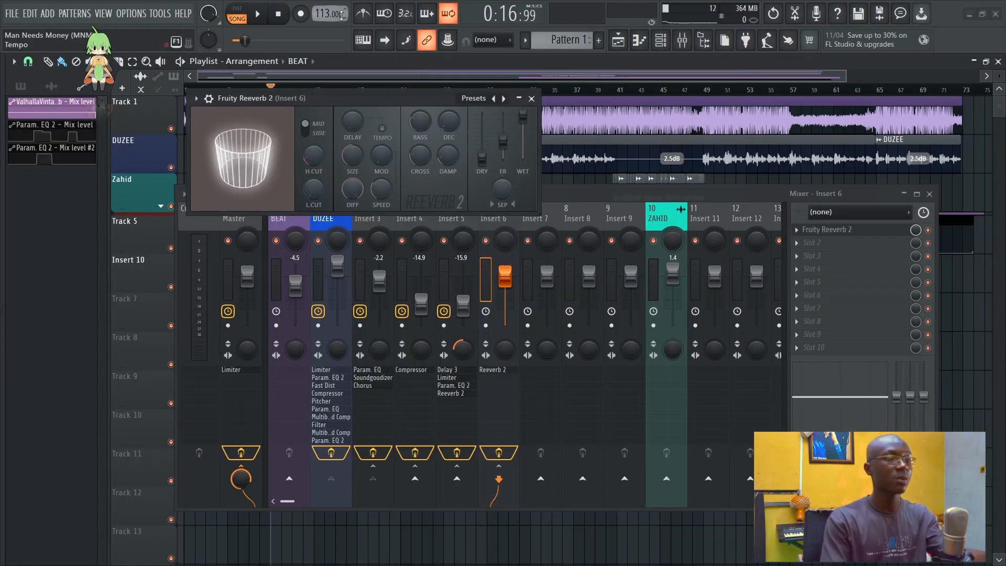
{"action": "key", "text": "alt+Tab"}
{"action": "left_click", "coordinate": [498, 137]}
{"action": "type", "text": "113"}
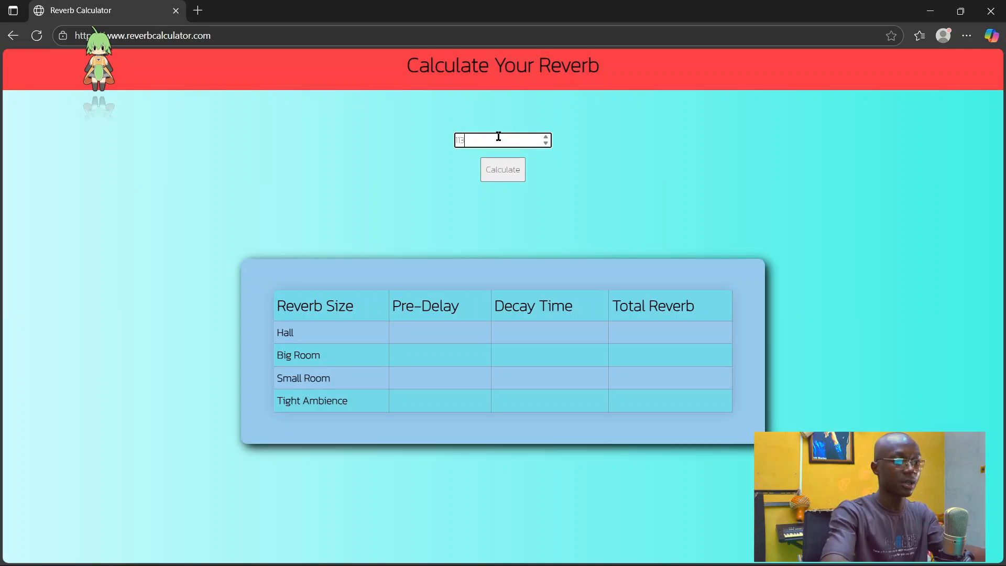
{"action": "left_click", "coordinate": [518, 178]}
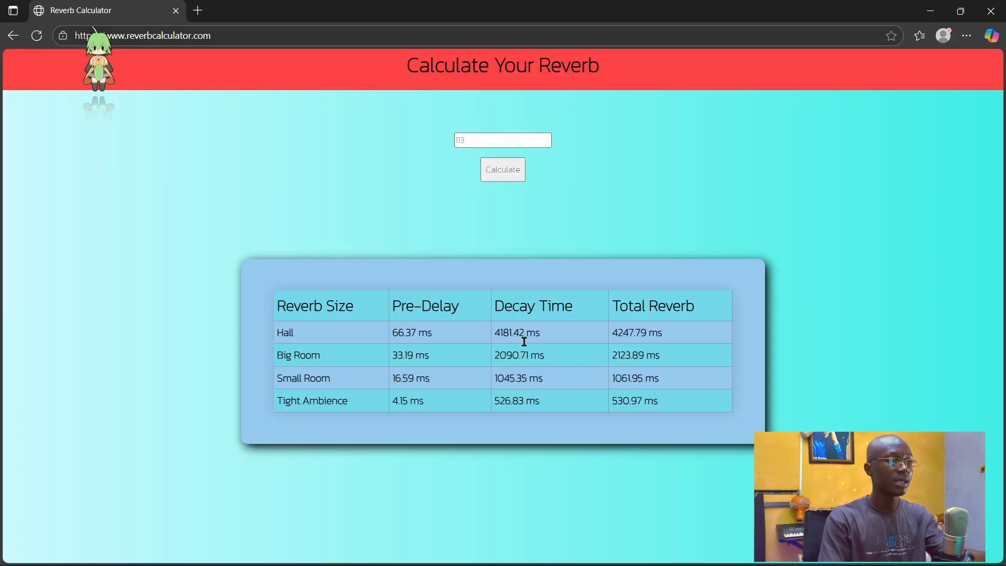
Step: Switch back to FL Studio, set Reeverb 2's decay time to 1.6 sec, and lower Insert 6's volume to about -6.0 dB during playback
{"action": "key", "text": "alt+Tab"}
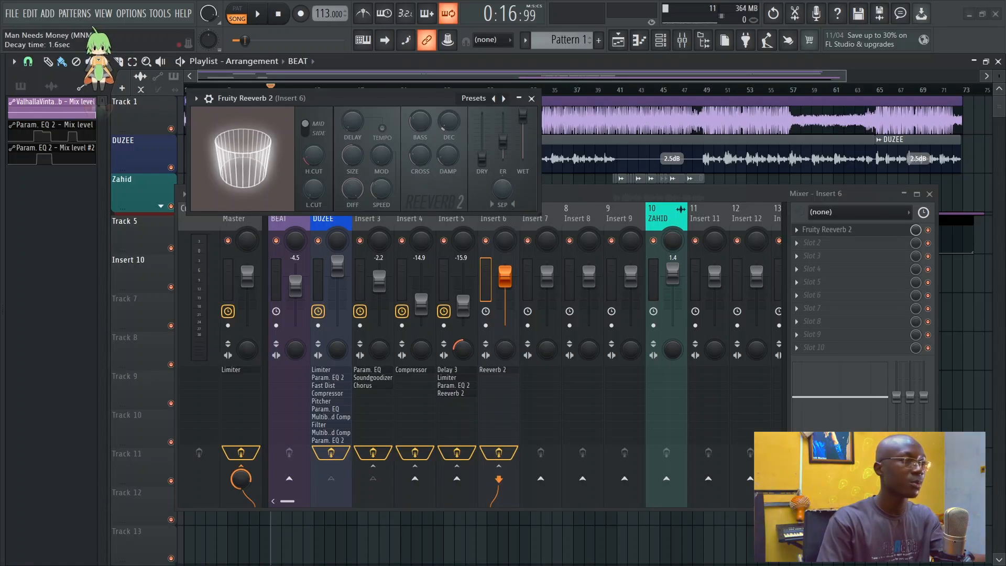
{"action": "key", "text": "space"}
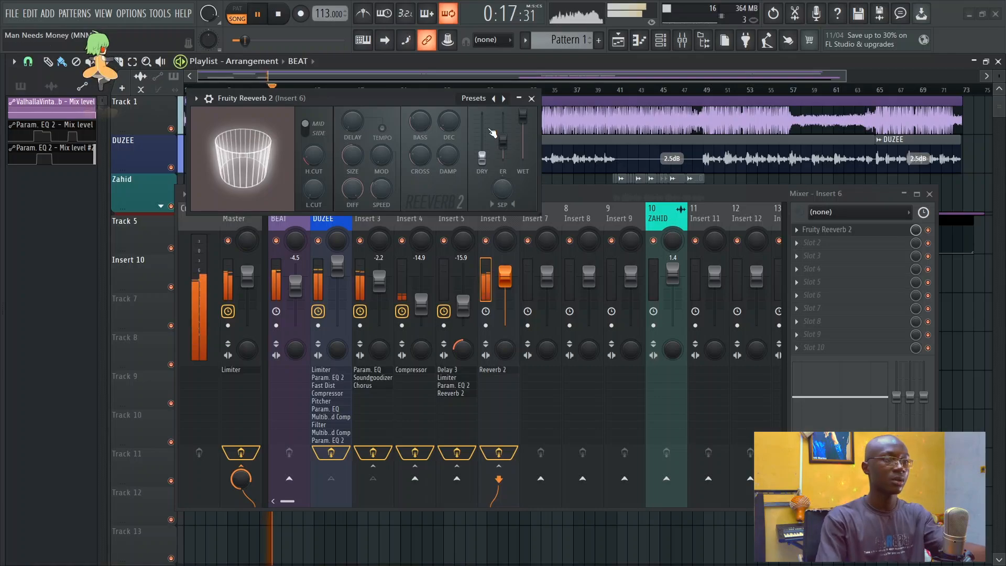
{"action": "key", "text": "Escape"}
{"action": "scroll", "coordinate": [516, 291], "scroll_direction": "down", "scroll_amount": 8}
{"action": "scroll", "coordinate": [517, 292], "scroll_direction": "down", "scroll_amount": 2}
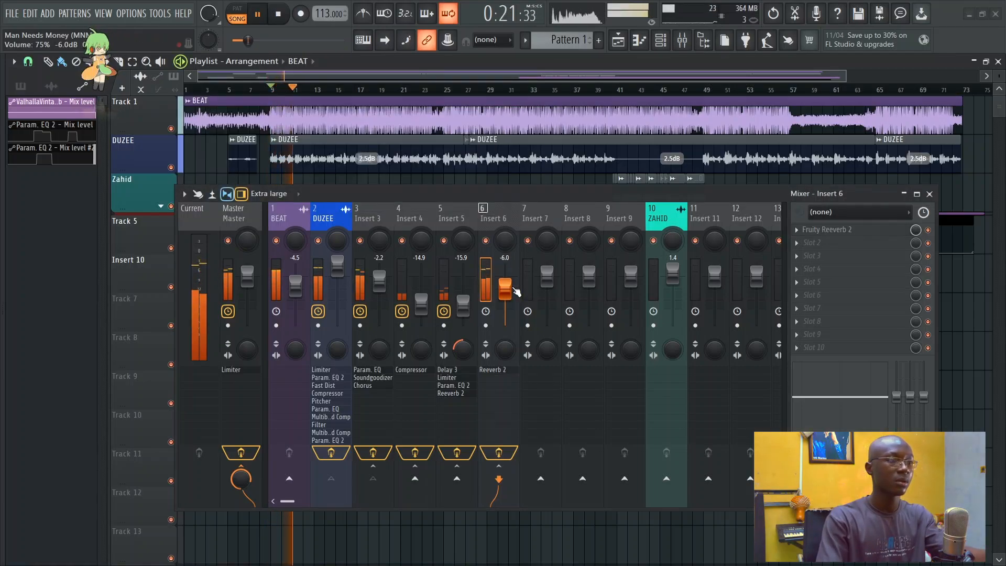
Step: Lower Reeverb 2's high damping on Insert 6, and cut the low and high ends with Fruity Parametric EQ 2 in slot 2
{"action": "left_click", "coordinate": [858, 239]}
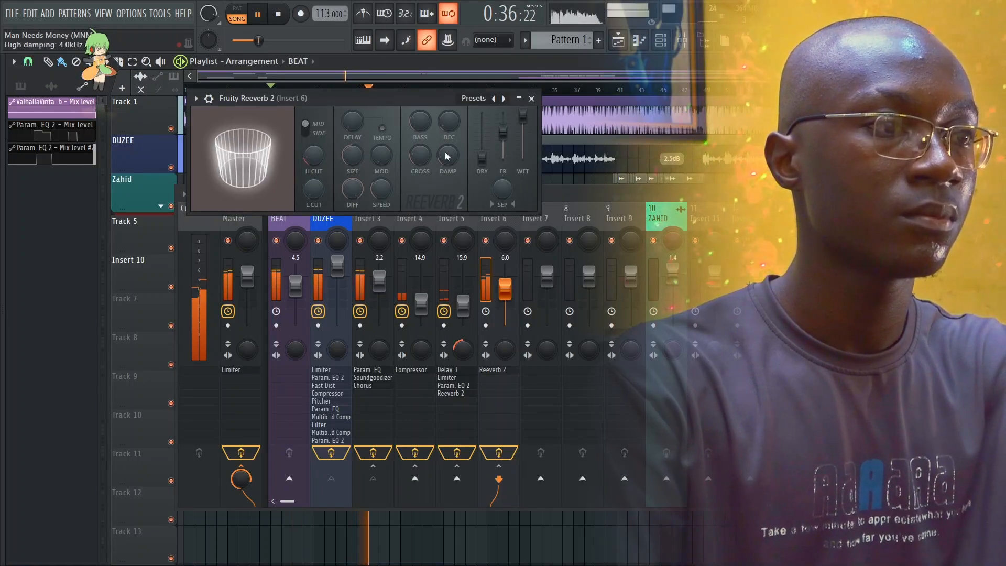
{"action": "scroll", "coordinate": [447, 155], "scroll_direction": "down", "scroll_amount": 3}
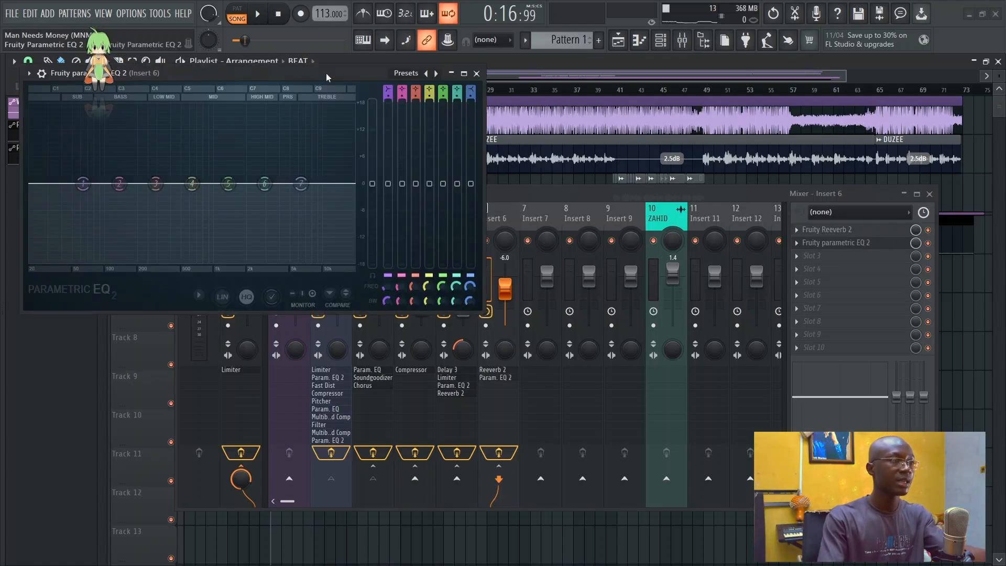
{"action": "left_click_drag", "start_coordinate": [325, 73], "coordinate": [465, 113]}
{"action": "key", "text": "space"}
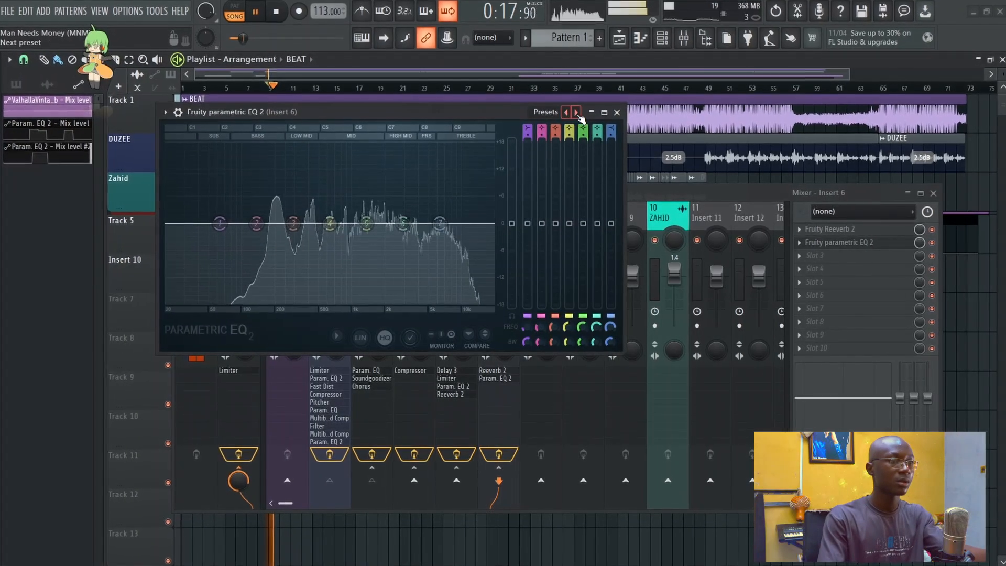
{"action": "left_click", "coordinate": [575, 114]}
{"action": "left_click", "coordinate": [575, 113]}
{"action": "left_click_drag", "start_coordinate": [491, 223], "coordinate": [438, 224]}
{"action": "left_click_drag", "start_coordinate": [166, 226], "coordinate": [268, 219]}
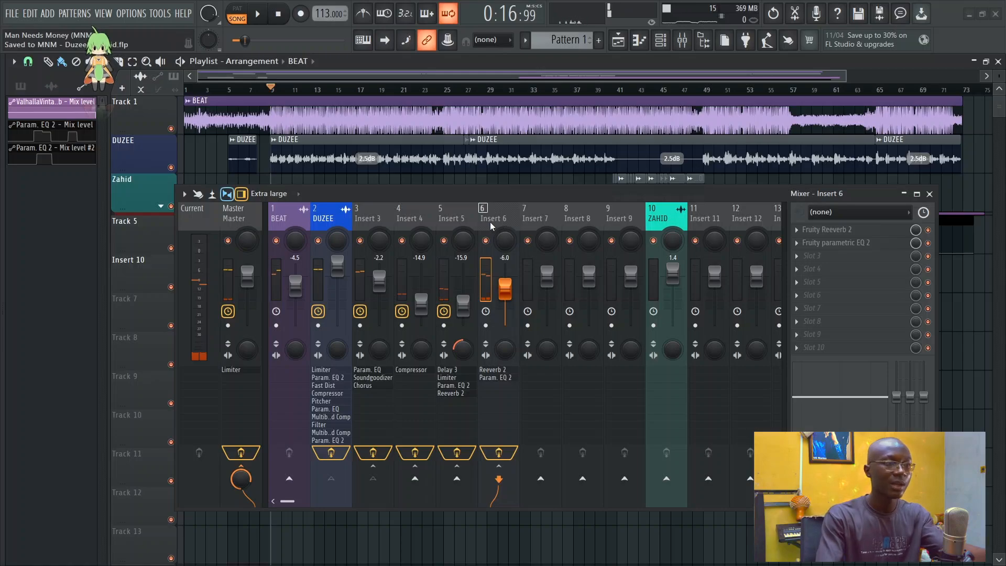
Step: Load Fruity Limiter into slot 3 of Insert 6 and adjust its compressor threshold, ratio and envelope during playback
{"action": "left_click", "coordinate": [842, 259]}
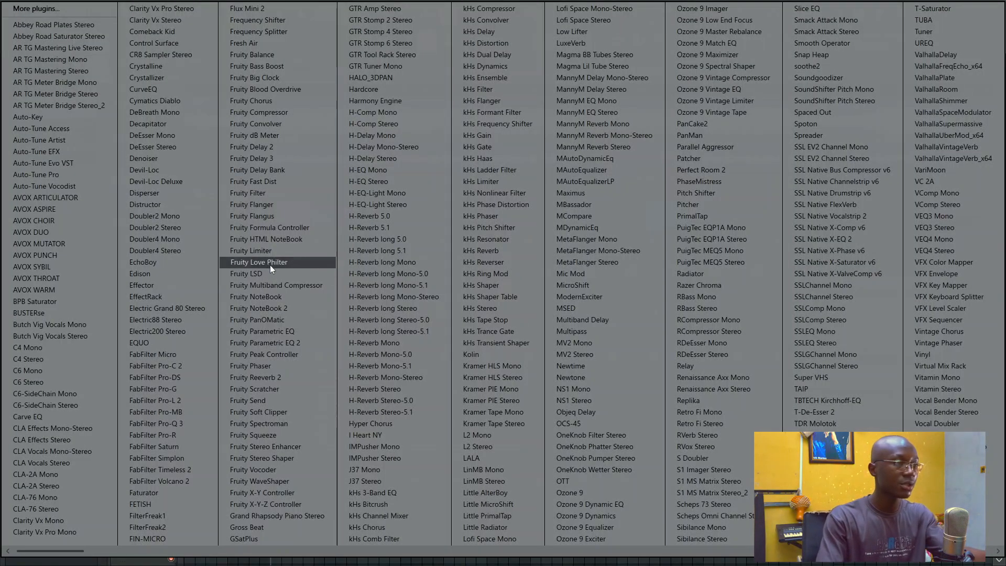
{"action": "left_click", "coordinate": [262, 251]}
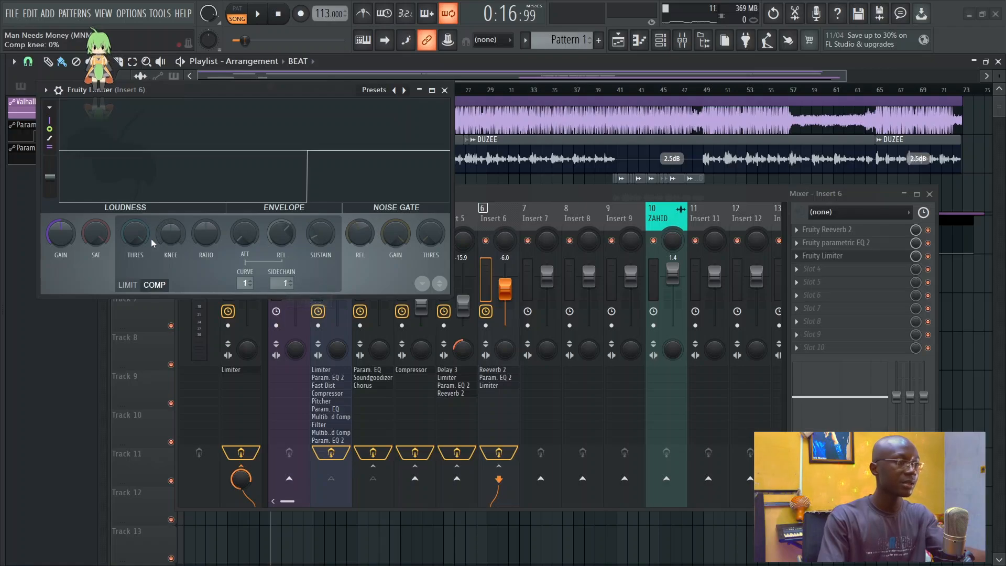
{"action": "key", "text": "space"}
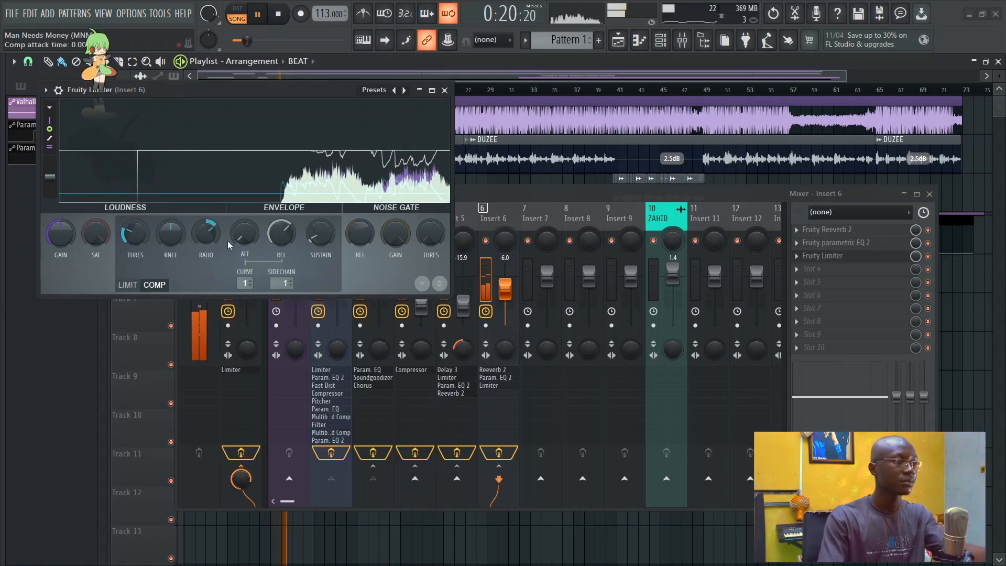
{"action": "left_click_drag", "start_coordinate": [229, 245], "coordinate": [281, 225]}
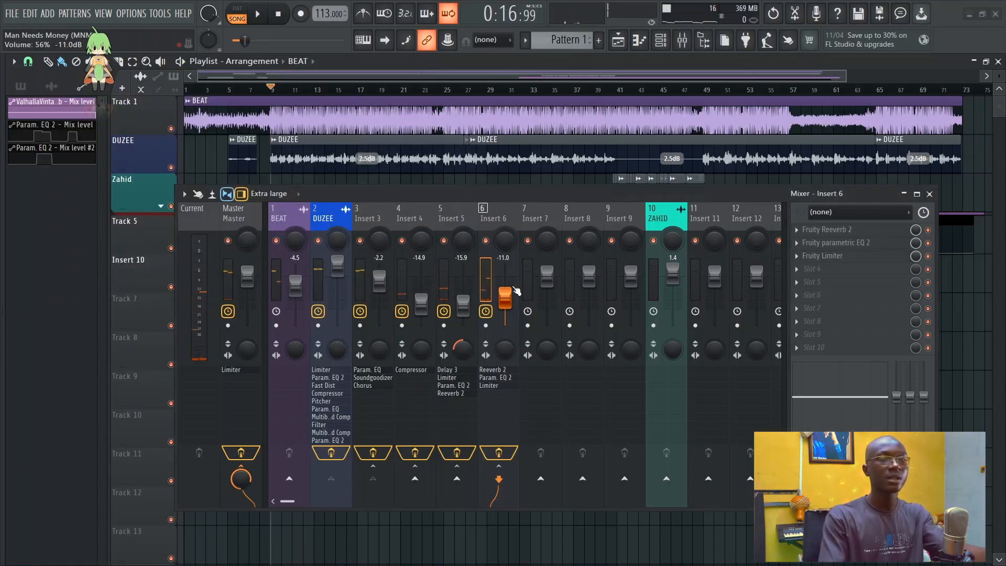
Step: Lower Insert 6's volume to about -20.7 dB while the song plays
{"action": "key", "text": "space"}
{"action": "scroll", "coordinate": [516, 291], "scroll_direction": "down", "scroll_amount": 5}
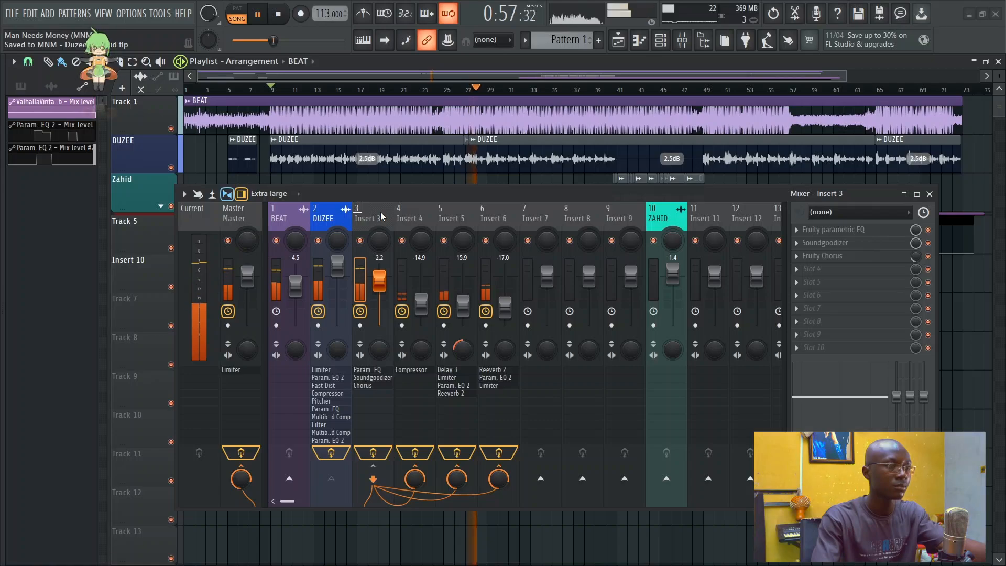
{"action": "key", "text": "space"}
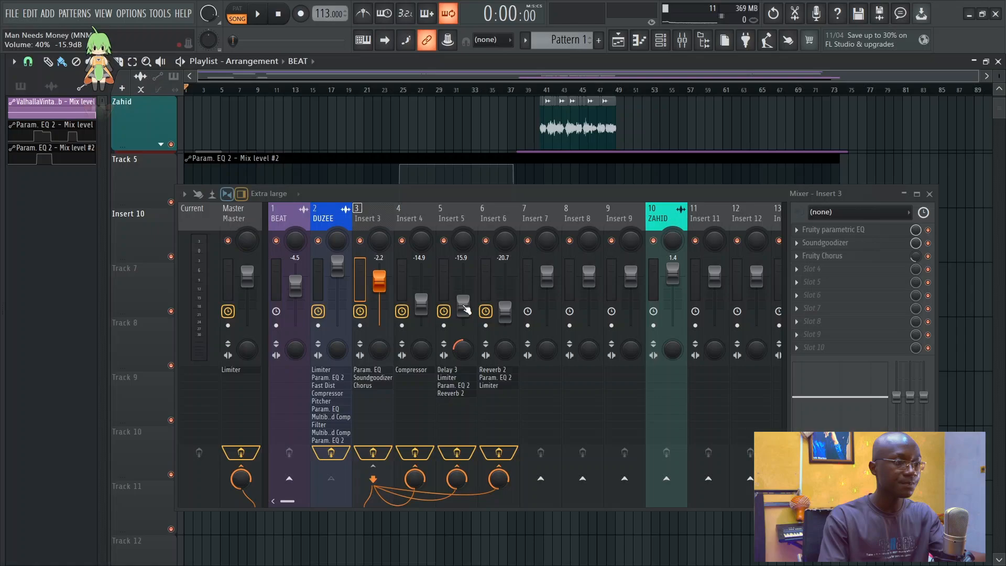
Step: Create an automation clip for Insert 5's volume and find the vocal phrase around bars 19 to 20 in the playlist
{"action": "right_click", "coordinate": [465, 308]}
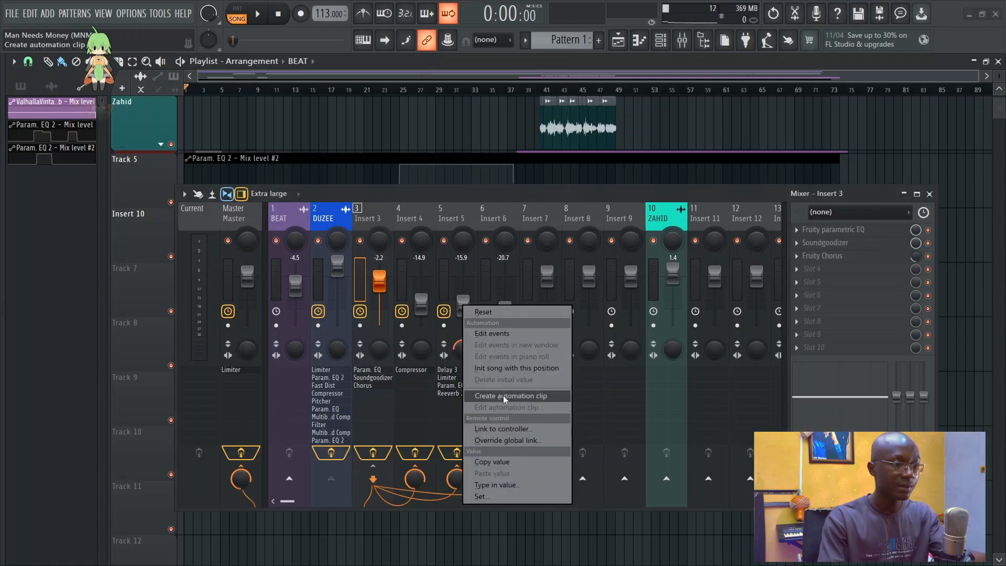
{"action": "left_click", "coordinate": [509, 396]}
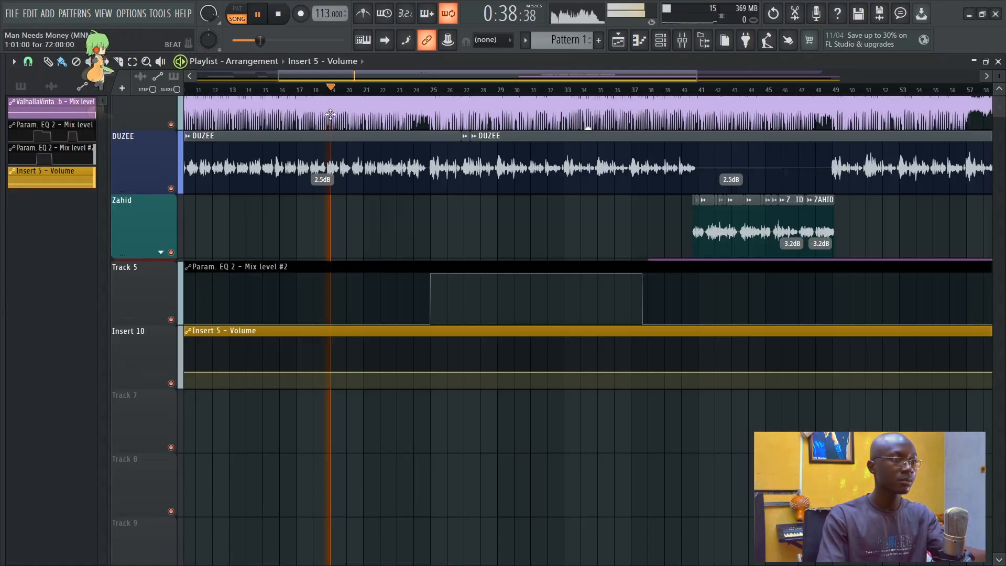
{"action": "scroll", "coordinate": [361, 173], "scroll_direction": "up", "scroll_amount": 4}
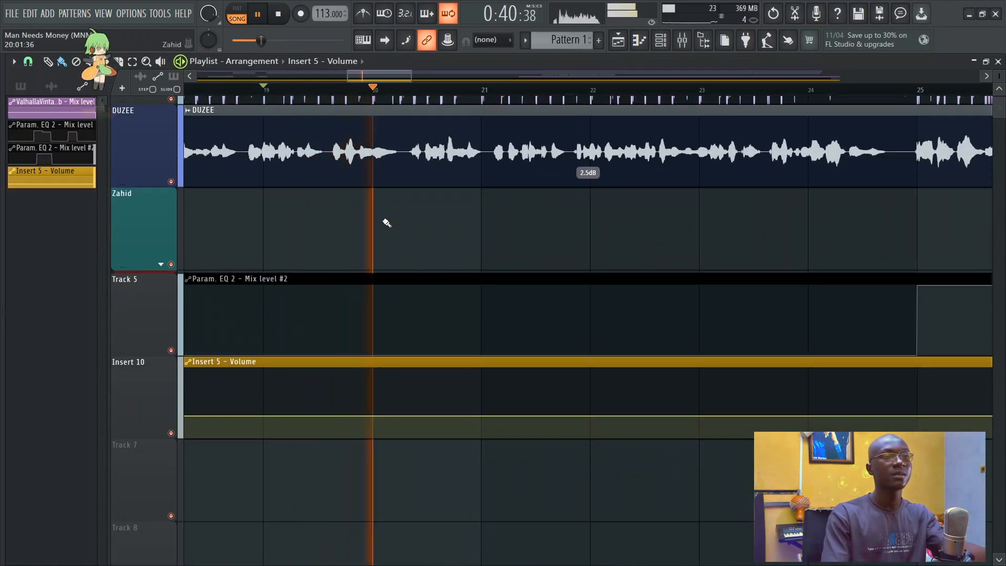
{"action": "key", "text": "space"}
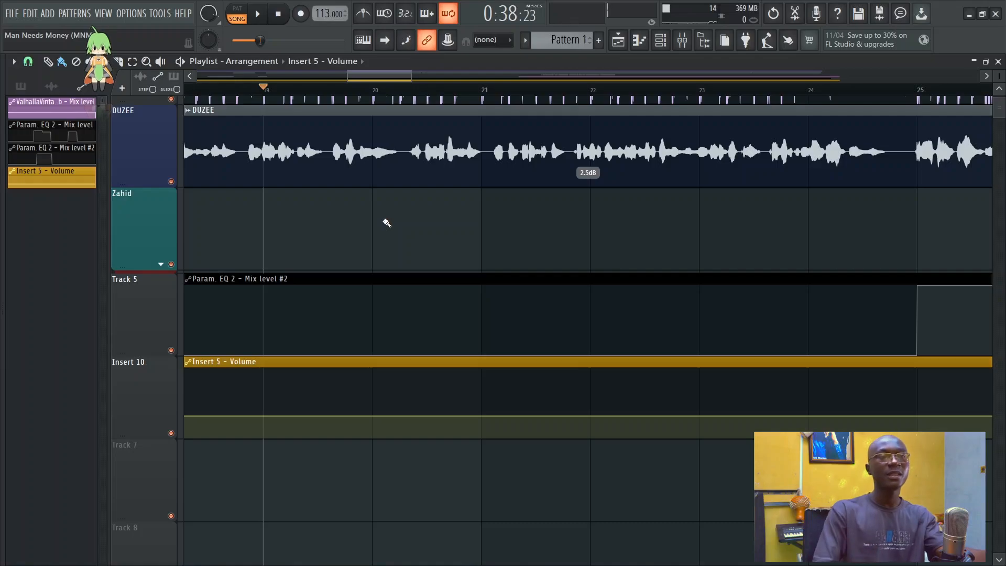
{"action": "scroll", "coordinate": [387, 222], "scroll_direction": "up", "scroll_amount": 2}
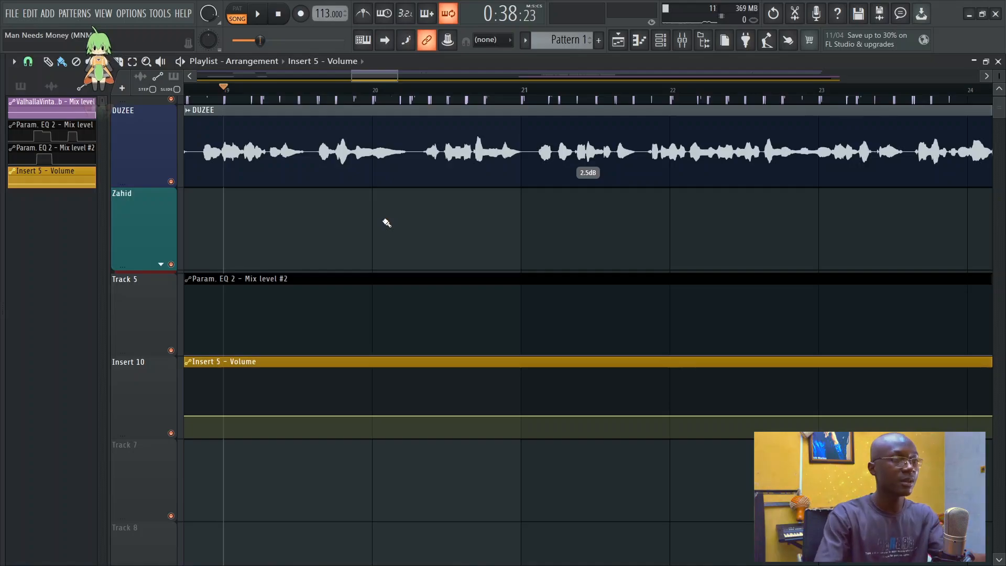
{"action": "scroll", "coordinate": [387, 223], "scroll_direction": "down", "scroll_amount": 2}
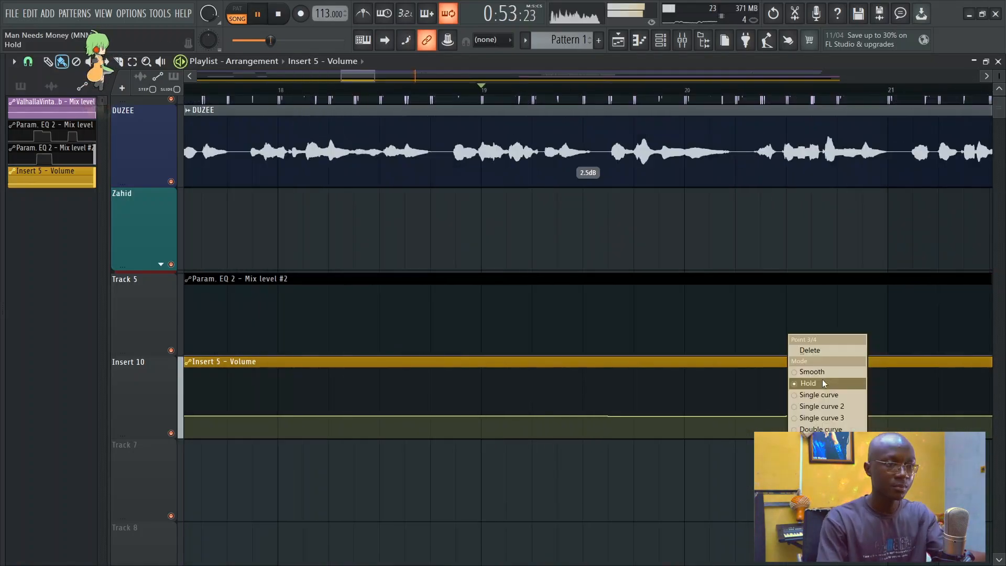
Step: Set the third point of the Insert 5 volume automation to Smooth, and raise the second point late in bar 19
{"action": "left_click", "coordinate": [822, 372]}
{"action": "key", "text": "space"}
{"action": "left_click_drag", "start_coordinate": [609, 418], "coordinate": [609, 388]}
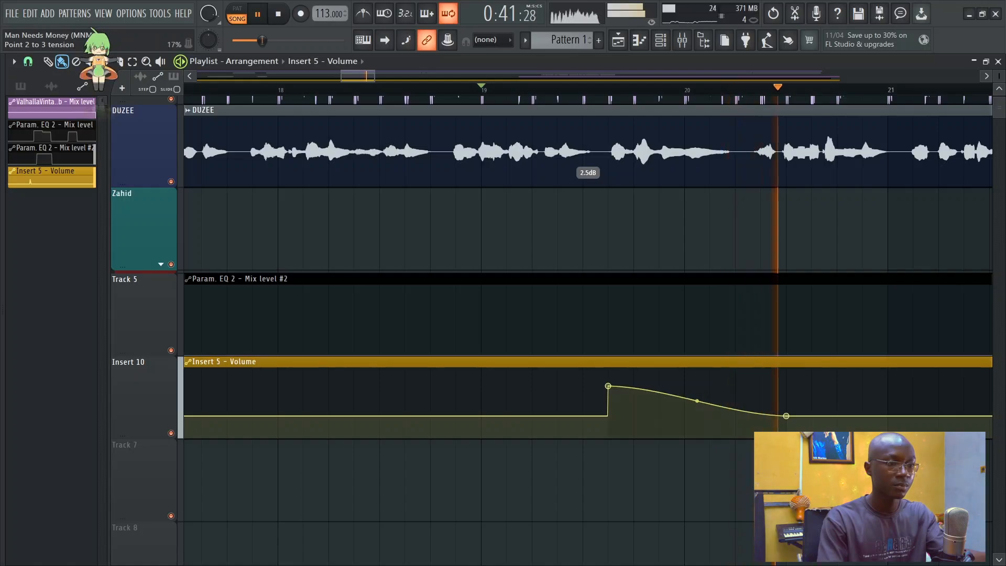
{"action": "key", "text": "space"}
{"action": "key", "text": "space"}
Step: Add a raised point before the swell's decline, extend the end point to 20:04:00, and match its level to the baseline
{"action": "right_click", "coordinate": [732, 402]}
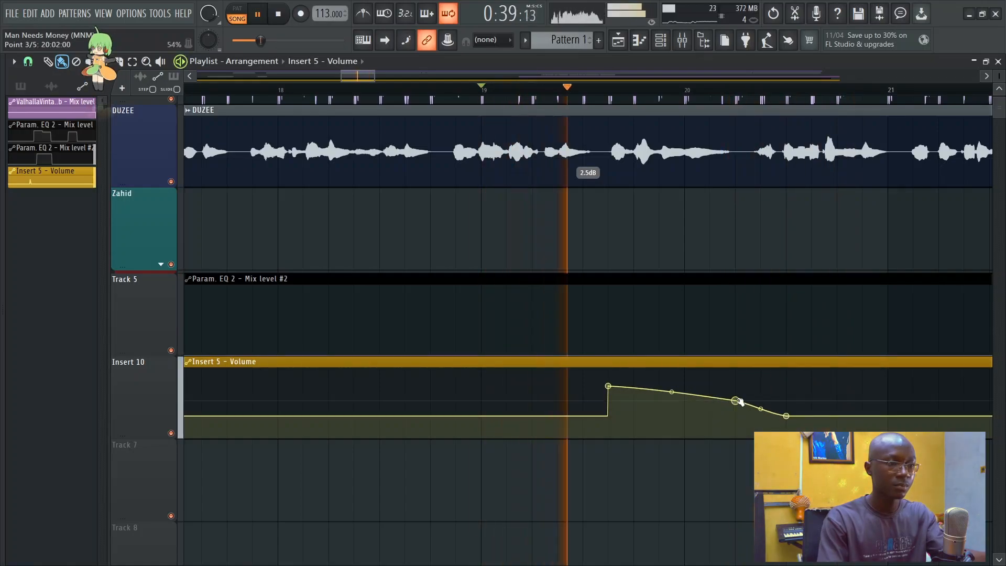
{"action": "left_click_drag", "start_coordinate": [738, 401], "coordinate": [751, 394]}
{"action": "scroll", "coordinate": [781, 404], "scroll_direction": "up", "scroll_amount": 3}
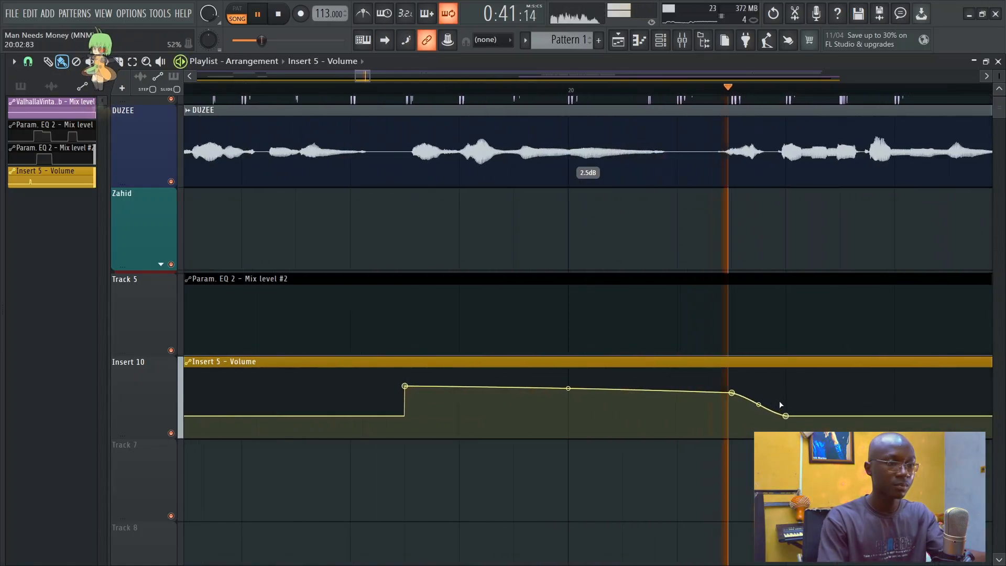
{"action": "scroll", "coordinate": [770, 405], "scroll_direction": "up", "scroll_amount": 1}
{"action": "scroll", "coordinate": [770, 406], "scroll_direction": "down", "scroll_amount": 2}
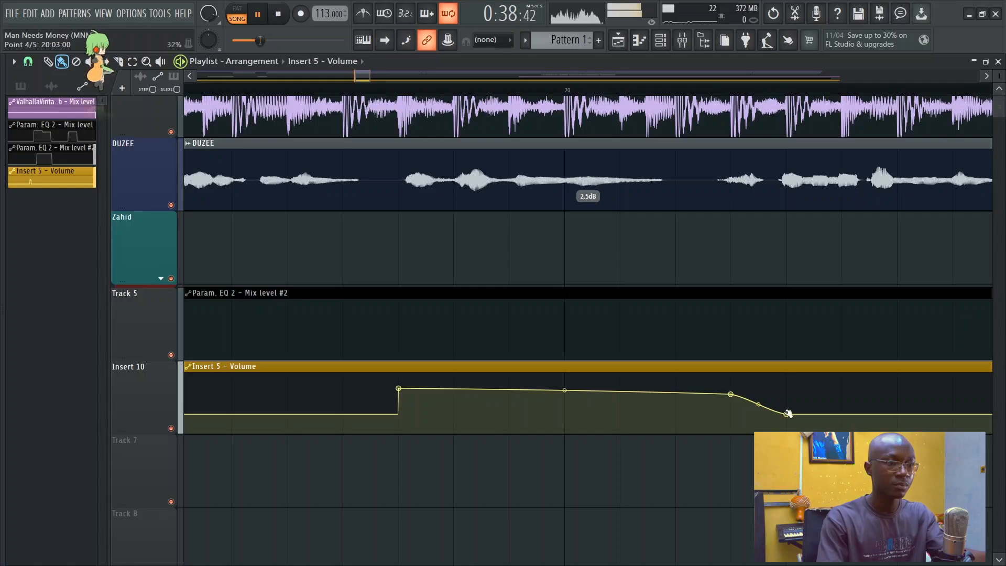
{"action": "left_click_drag", "start_coordinate": [789, 414], "coordinate": [897, 413]}
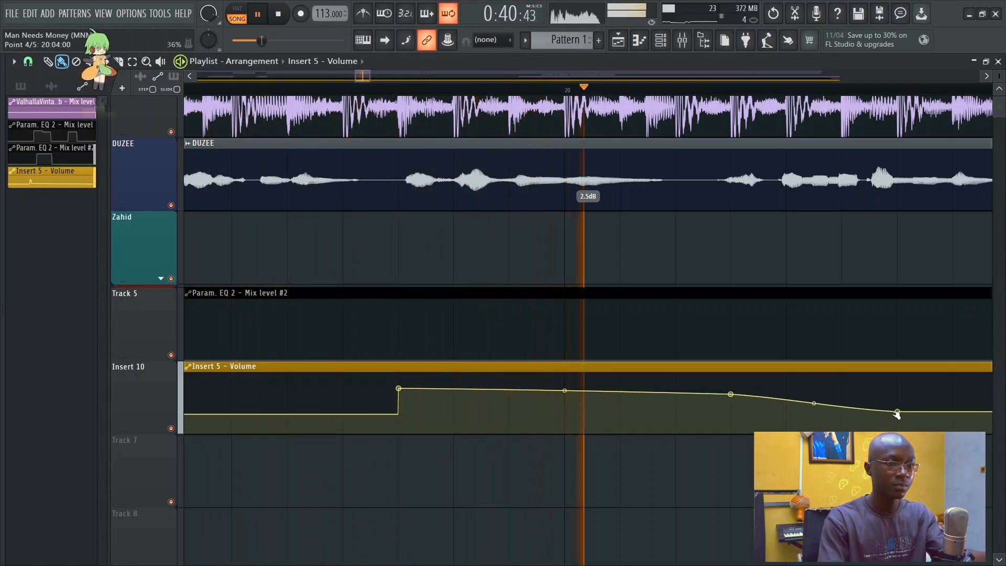
{"action": "right_click", "coordinate": [897, 414]}
{"action": "left_click", "coordinate": [925, 542]}
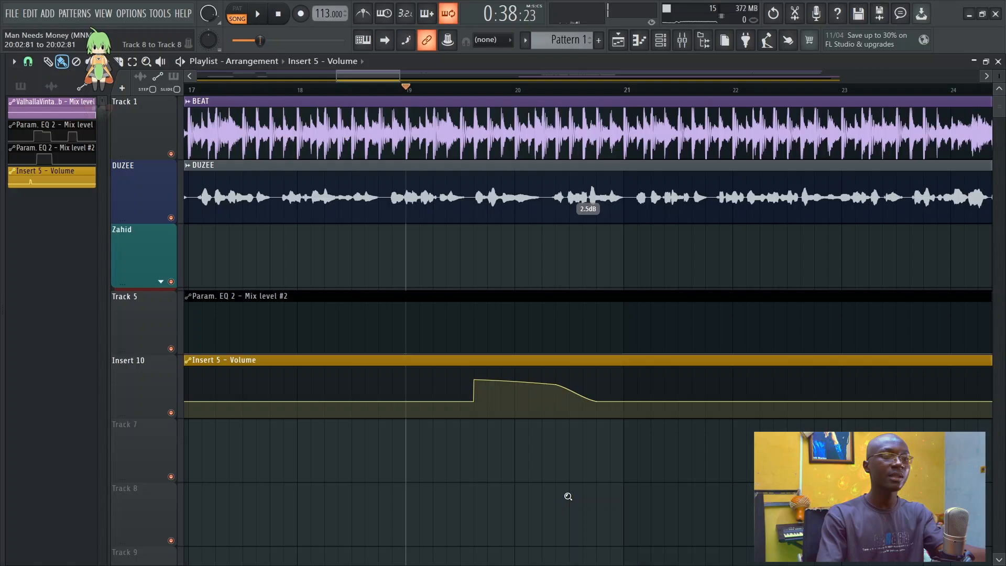
Step: Play the song from bar 17 to check the Insert 5 volume swell in context
{"action": "right_click", "coordinate": [568, 496]}
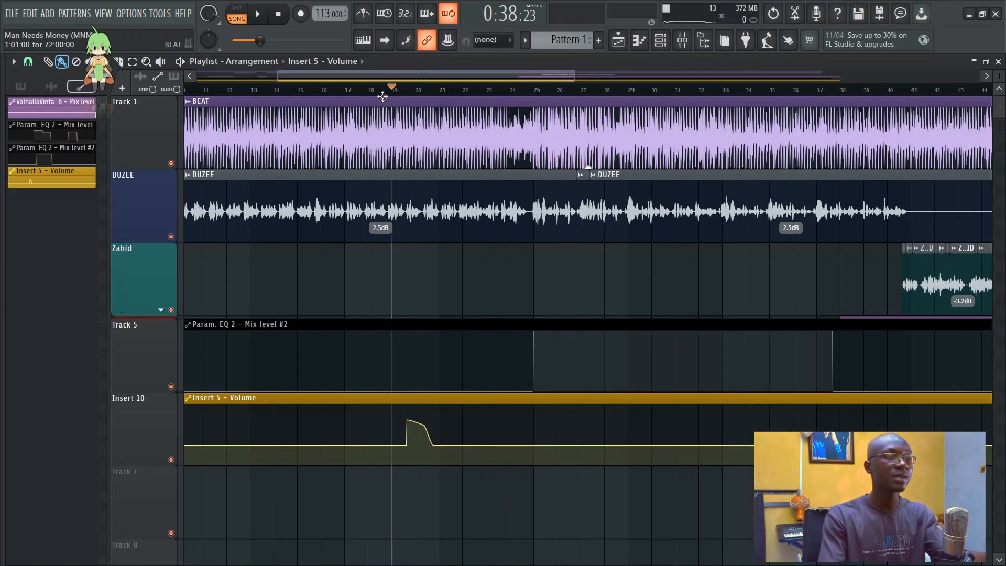
{"action": "scroll", "coordinate": [420, 175], "scroll_direction": "down", "scroll_amount": 3}
{"action": "key", "text": "space"}
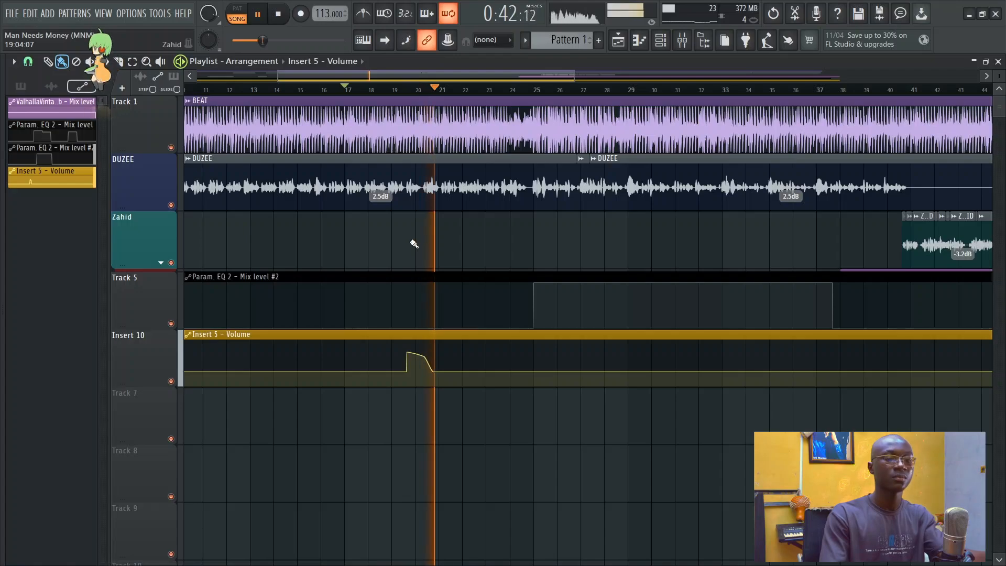
{"action": "key", "text": "space"}
Step: Play the song's closing section through bar 72 to check how the beat and lead vocal end
{"action": "scroll", "coordinate": [411, 240], "scroll_direction": "down", "scroll_amount": 3}
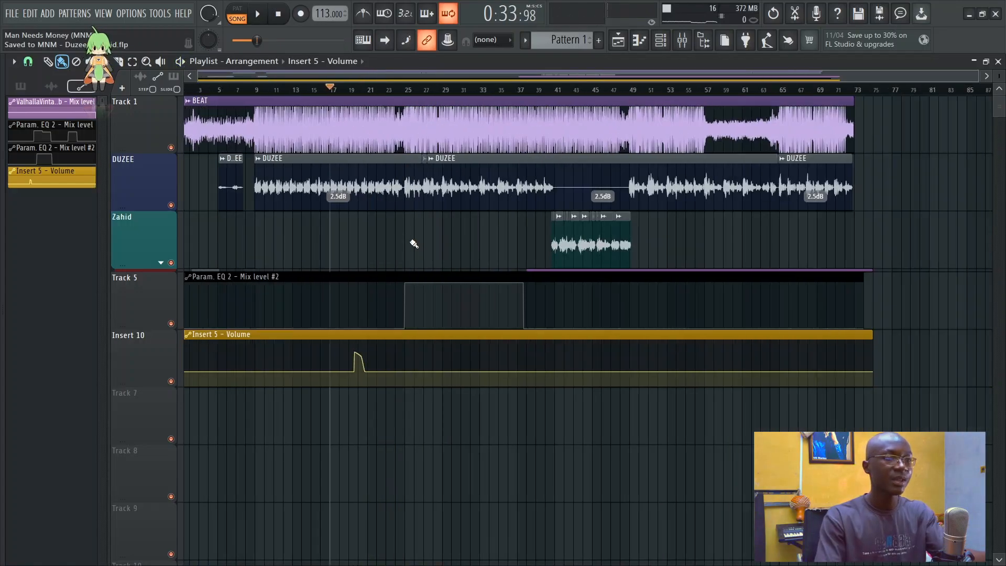
{"action": "scroll", "coordinate": [746, 188], "scroll_direction": "up", "scroll_amount": 2}
{"action": "scroll", "coordinate": [746, 189], "scroll_direction": "up", "scroll_amount": 1}
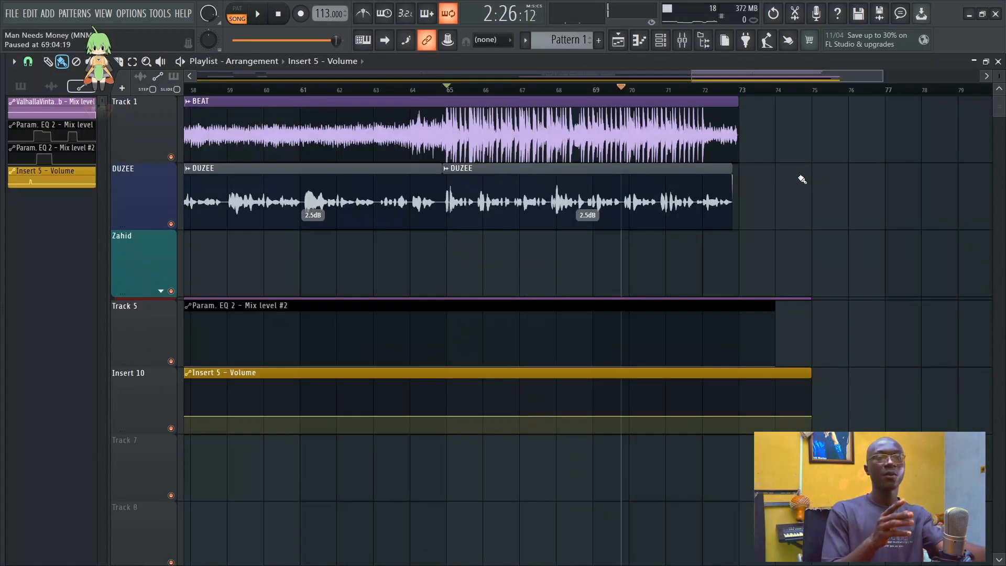
{"action": "key", "text": "space"}
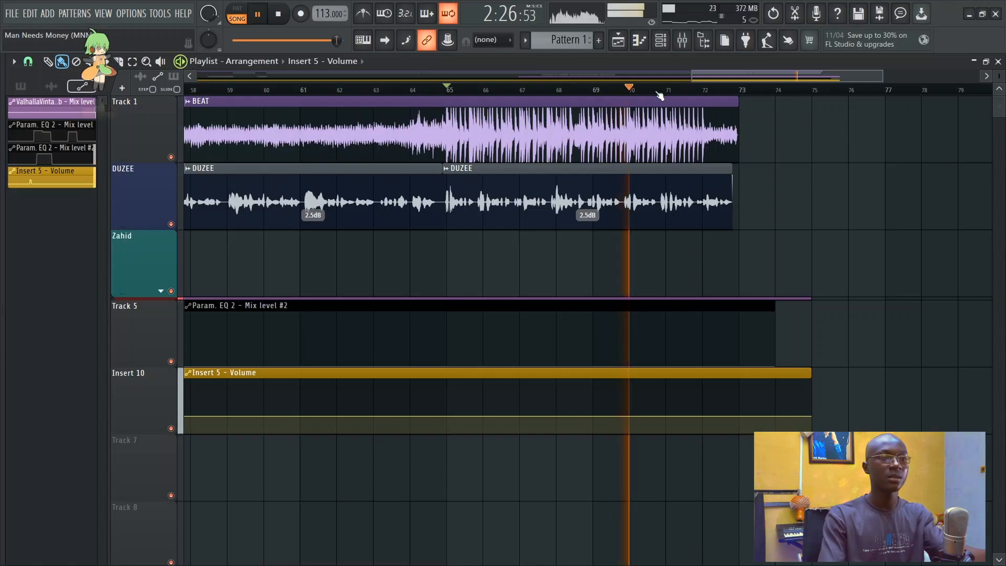
{"action": "scroll", "coordinate": [742, 121], "scroll_direction": "up", "scroll_amount": 1}
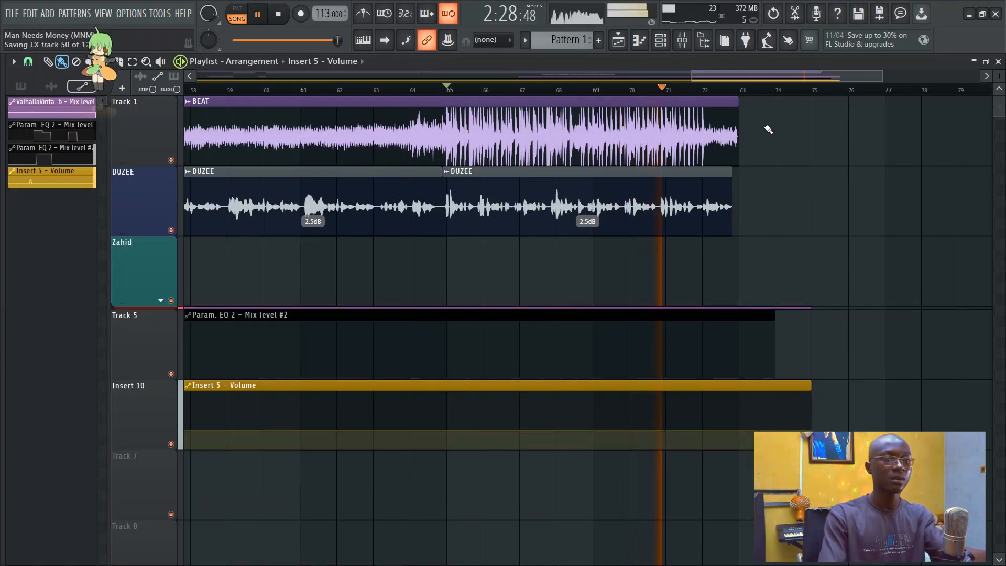
{"action": "scroll", "coordinate": [768, 129], "scroll_direction": "down", "scroll_amount": 2}
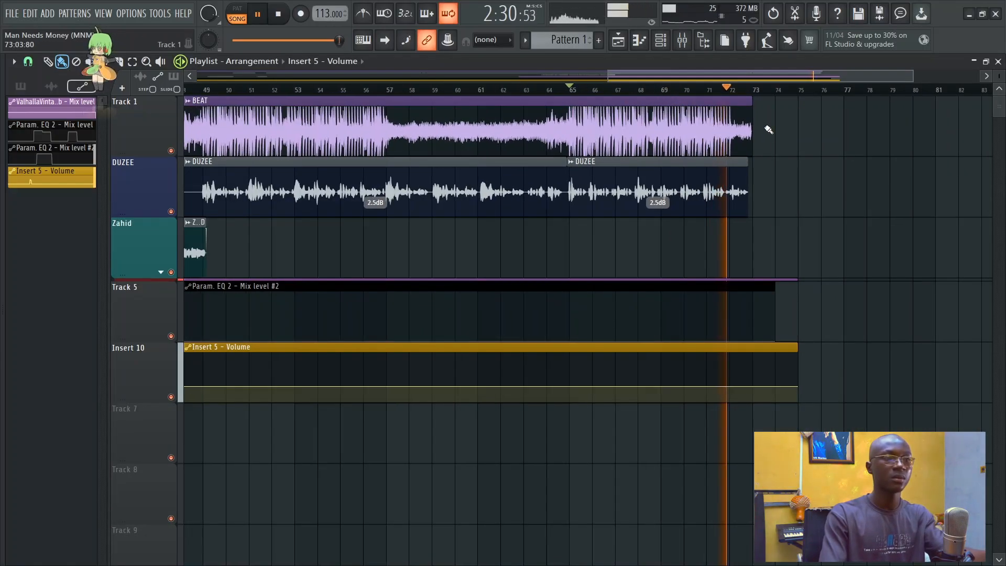
{"action": "scroll", "coordinate": [768, 129], "scroll_direction": "up", "scroll_amount": 2}
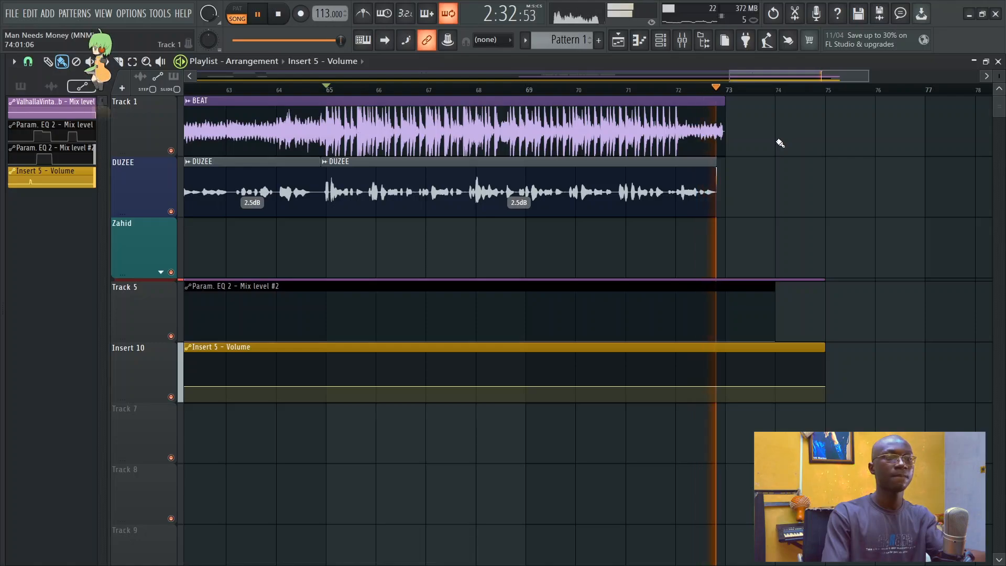
{"action": "key", "text": "space"}
Step: Split the BEAT clip at bar 65 and place a copy of its final eight bars at bar 73
{"action": "scroll", "coordinate": [310, 179], "scroll_direction": "up", "scroll_amount": 3}
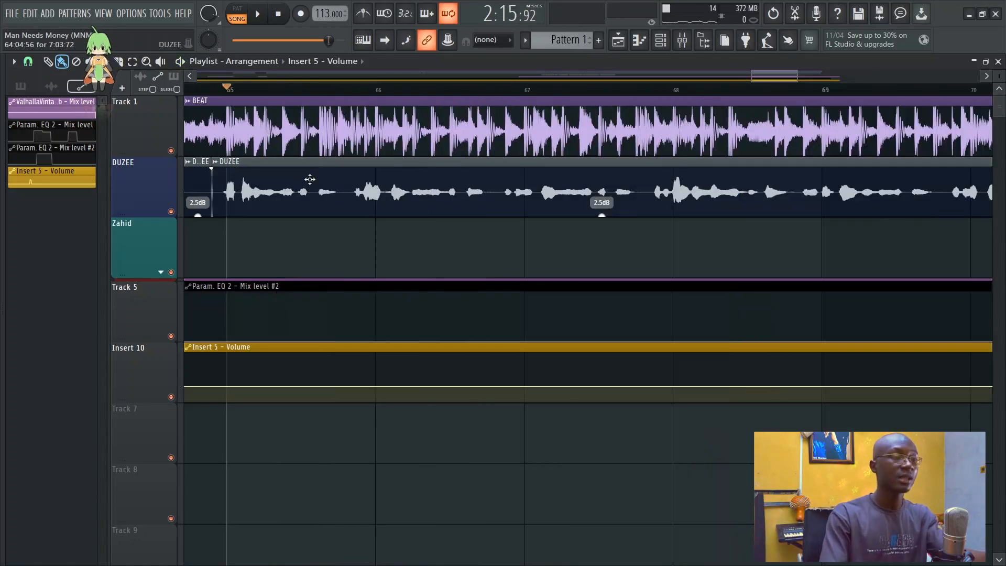
{"action": "scroll", "coordinate": [310, 179], "scroll_direction": "down", "scroll_amount": 3}
{"action": "scroll", "coordinate": [274, 178], "scroll_direction": "up", "scroll_amount": 6}
{"action": "scroll", "coordinate": [297, 131], "scroll_direction": "down", "scroll_amount": 3}
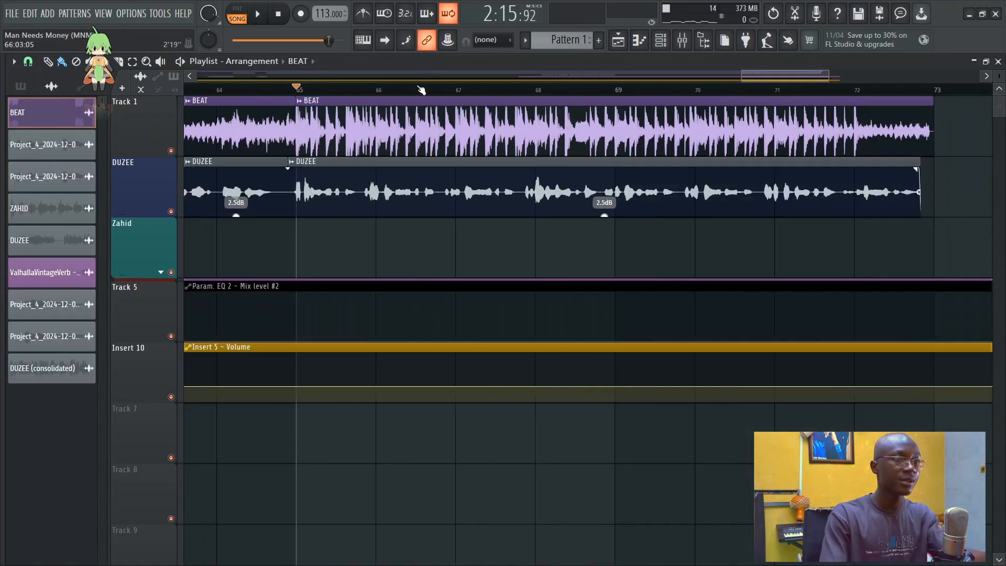
{"action": "left_click_drag", "start_coordinate": [420, 90], "coordinate": [296, 90]}
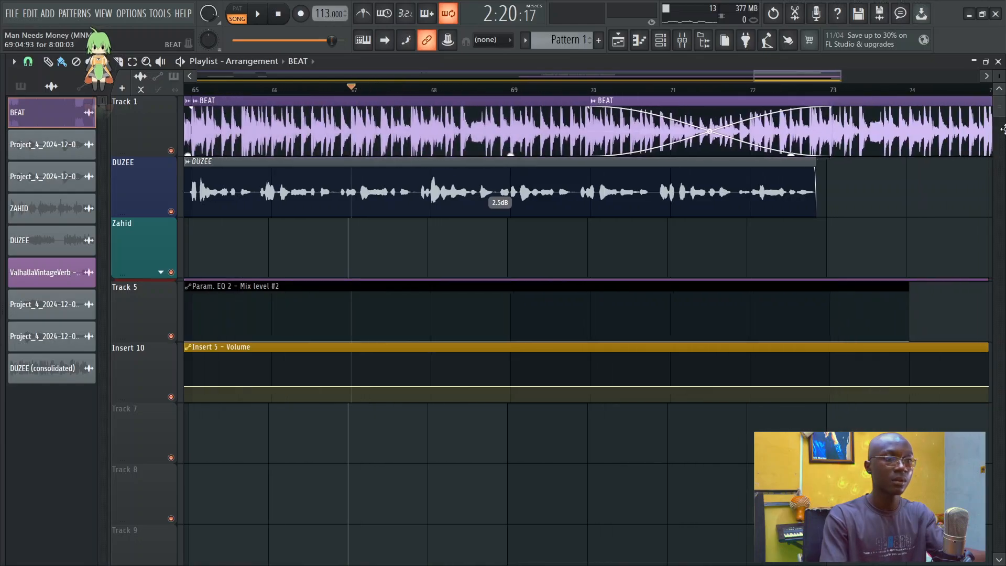
{"action": "scroll", "coordinate": [590, 191], "scroll_direction": "down", "scroll_amount": 8}
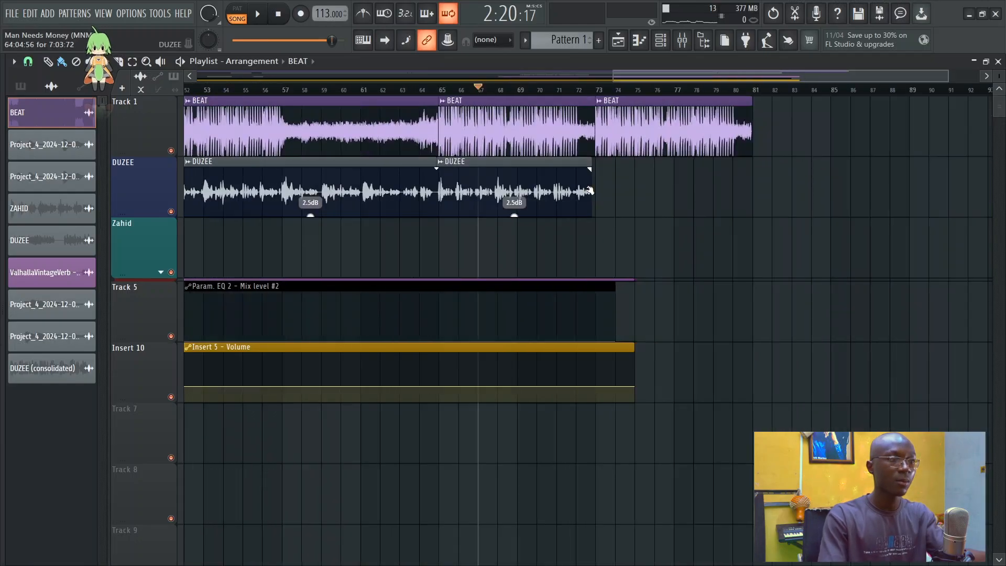
Step: Copy the lead vocal's last clip so that it lines up with the repeated beat section from bar 73
{"action": "scroll", "coordinate": [590, 191], "scroll_direction": "up", "scroll_amount": 3}
{"action": "scroll", "coordinate": [379, 201], "scroll_direction": "down", "scroll_amount": 1}
{"action": "left_click_drag", "start_coordinate": [350, 194], "coordinate": [632, 194]}
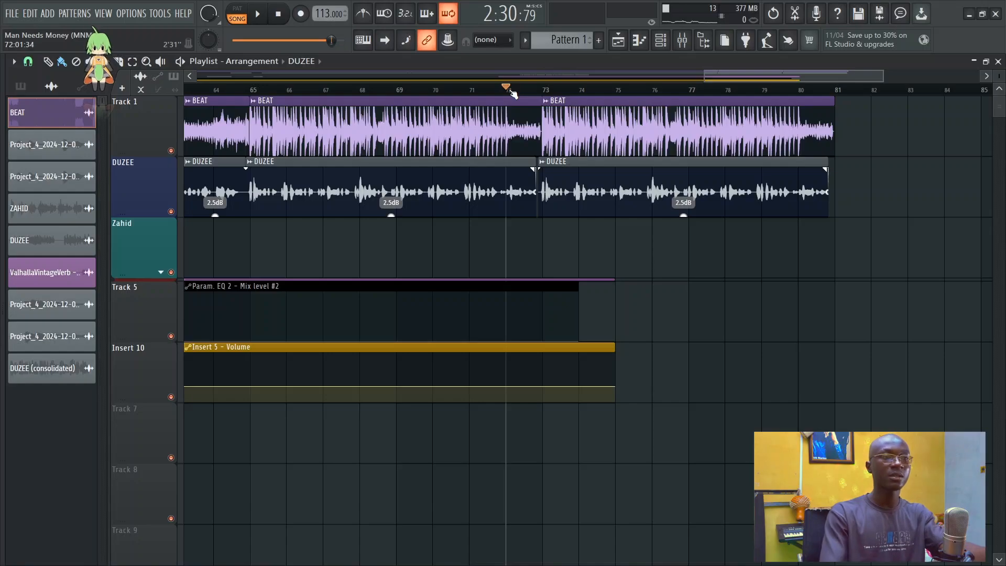
Step: Play the song from bar 72 to check the transition into the repeated section at bar 73
{"action": "key", "text": "space"}
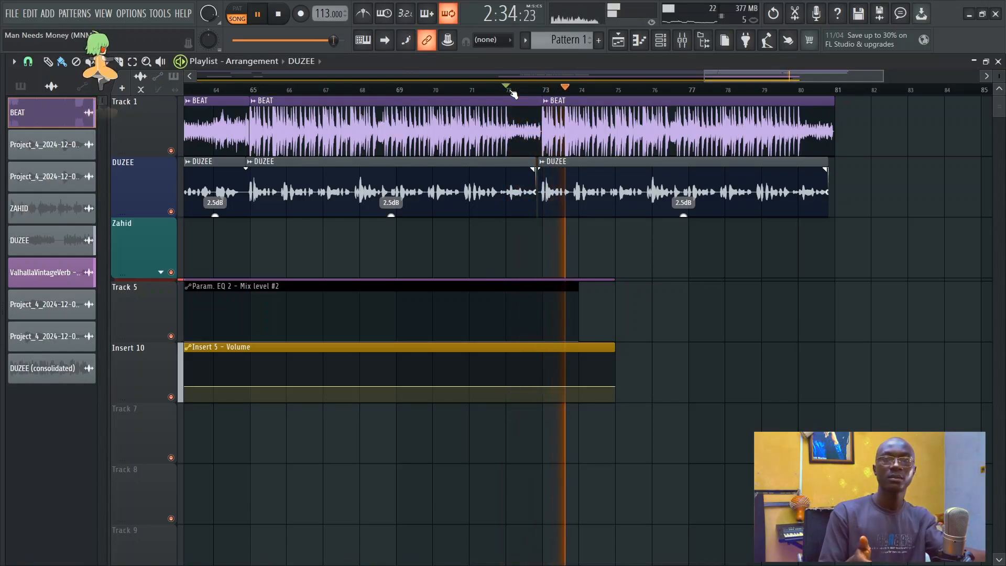
{"action": "key", "text": "space"}
Step: Extend the last DUZEE vocal clip to about bar 81 and consolidate it into a new audio clip on its own playlist track
{"action": "scroll", "coordinate": [512, 93], "scroll_direction": "up", "scroll_amount": 2}
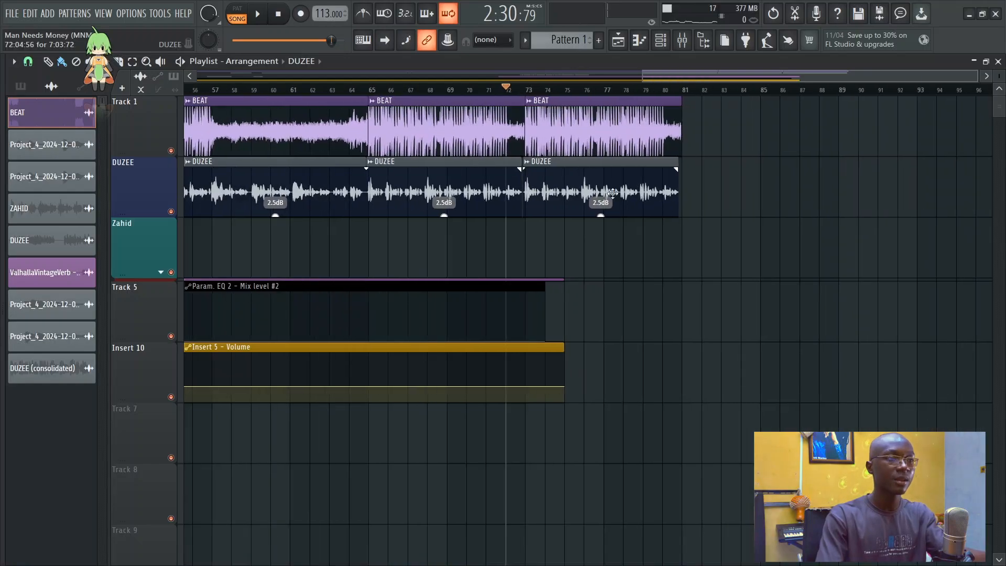
{"action": "left_click", "coordinate": [618, 193]}
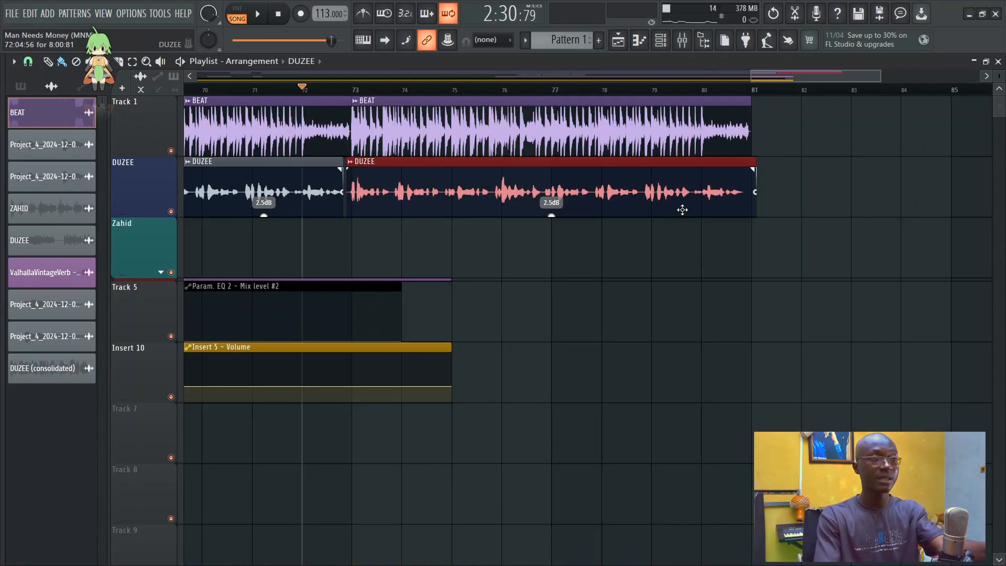
{"action": "key", "text": "ctrl+alt+c"}
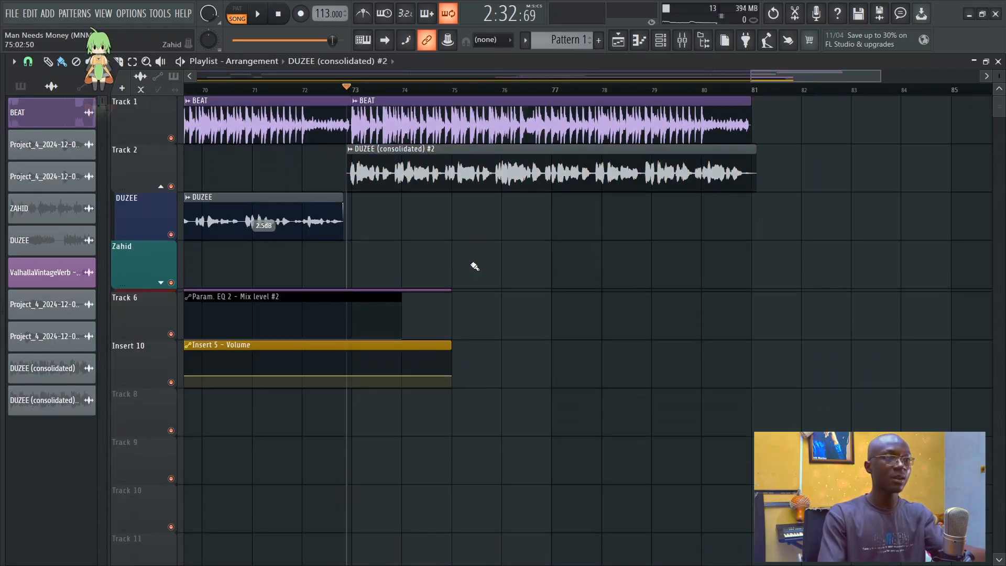
Step: Route the consolidated vocal clip to mixer track 7 and load Fruity parametric EQ 2 in its first effect slot
{"action": "double_click", "coordinate": [363, 158]}
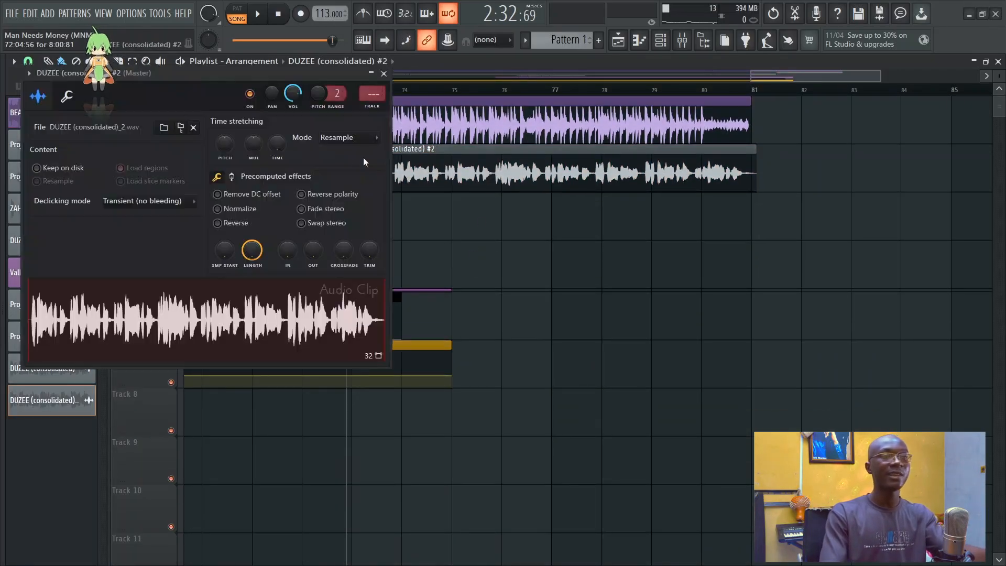
{"action": "key", "text": "ctrl+l"}
{"action": "left_click", "coordinate": [384, 74]}
{"action": "key", "text": "ctrl+s"}
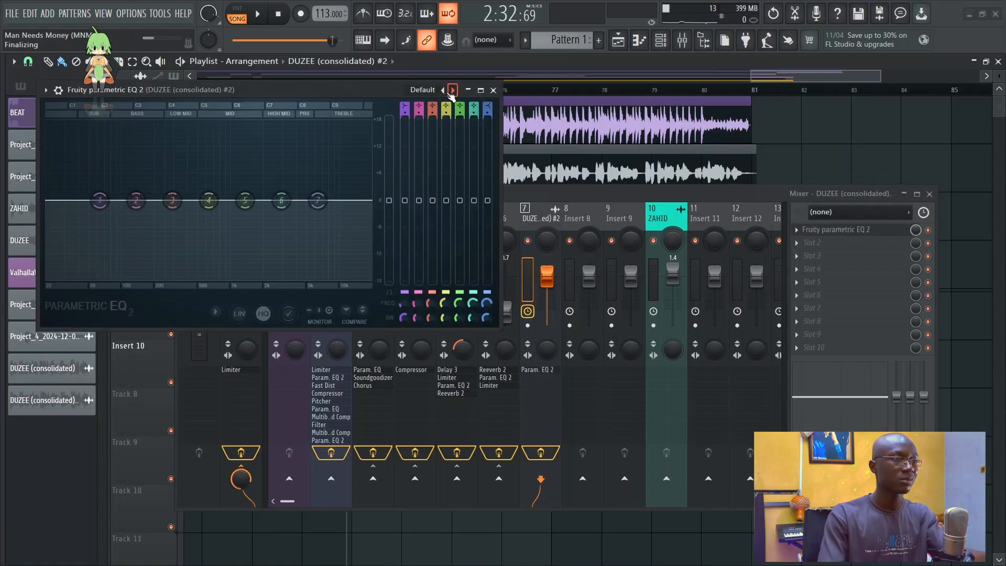
Step: Load the Radio preset in the consolidated vocal's Fruity parametric EQ 2
{"action": "left_click", "coordinate": [453, 90]}
{"action": "left_click", "coordinate": [444, 91]}
{"action": "left_click", "coordinate": [444, 90]}
{"action": "left_click", "coordinate": [444, 90]}
{"action": "left_click", "coordinate": [444, 90]}
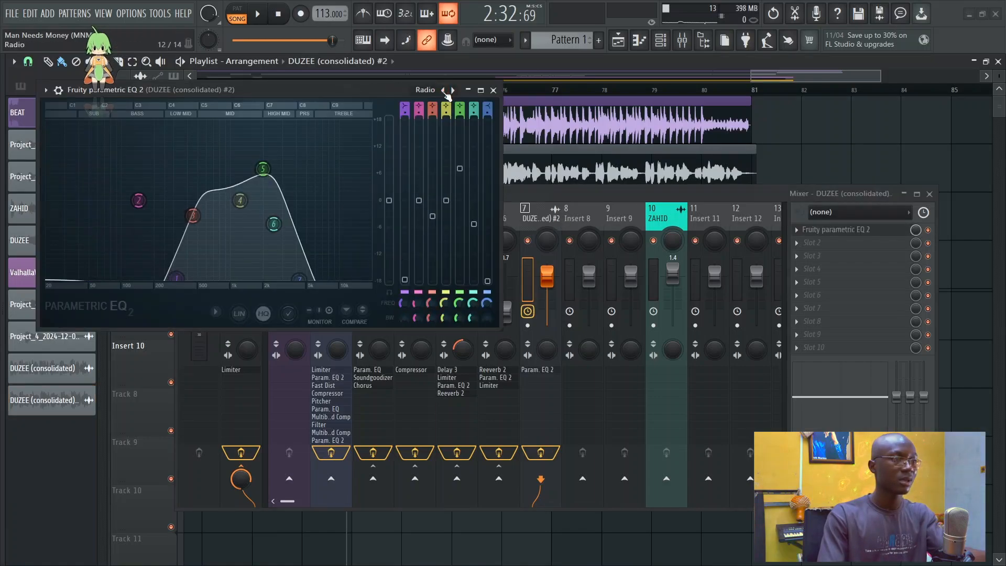
Step: Fine-tune the Radio EQ curve during playback, moving the low-shelf band to about 238 Hz
{"action": "key", "text": "space"}
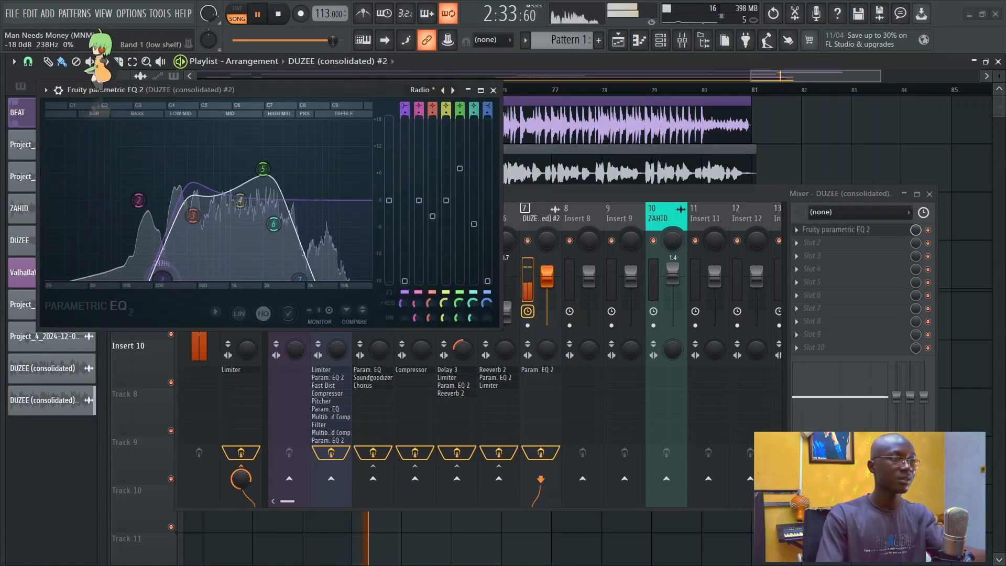
{"action": "mouse_move", "coordinate": [255, 176]}
{"action": "left_mouse_down"}
{"action": "mouse_move", "coordinate": [246, 173]}
{"action": "mouse_move", "coordinate": [253, 181]}
{"action": "left_mouse_up"}
{"action": "key", "text": "Escape"}
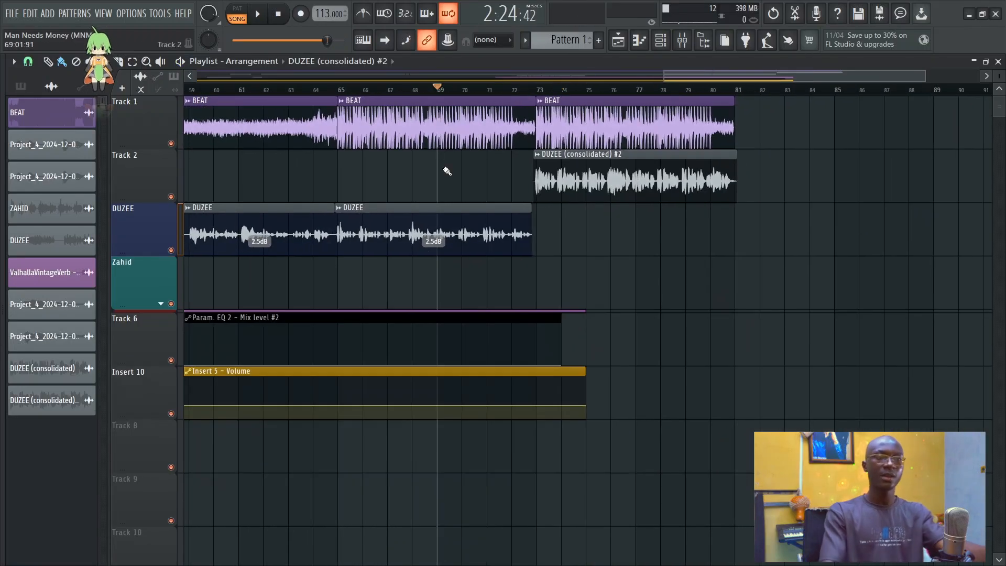
Step: Play the ending from bar 69 and lengthen the Insert 5 volume automation clip to bar 83
{"action": "key", "text": "space"}
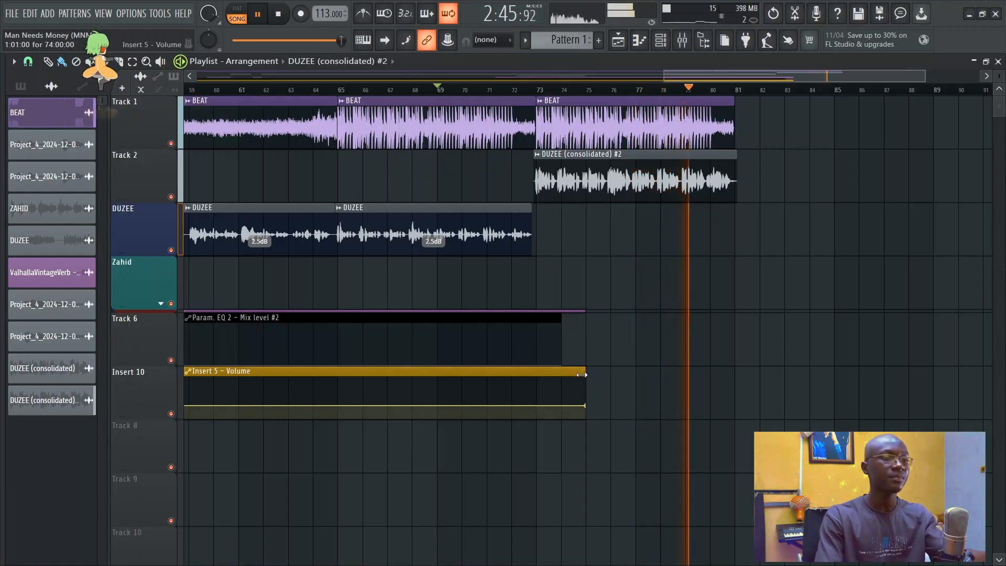
{"action": "left_click_drag", "start_coordinate": [582, 374], "coordinate": [942, 359]}
{"action": "left_click_drag", "start_coordinate": [843, 370], "coordinate": [767, 371]}
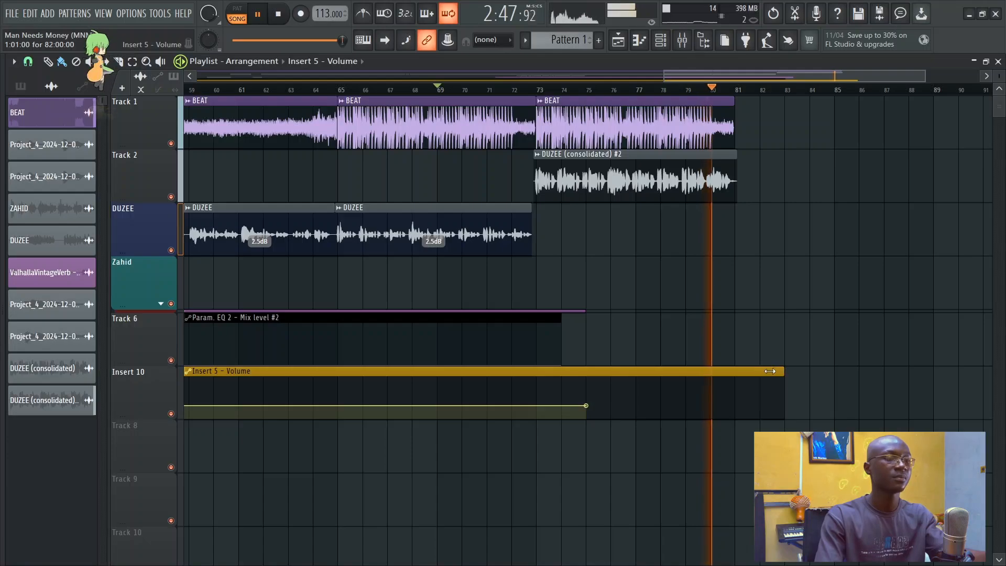